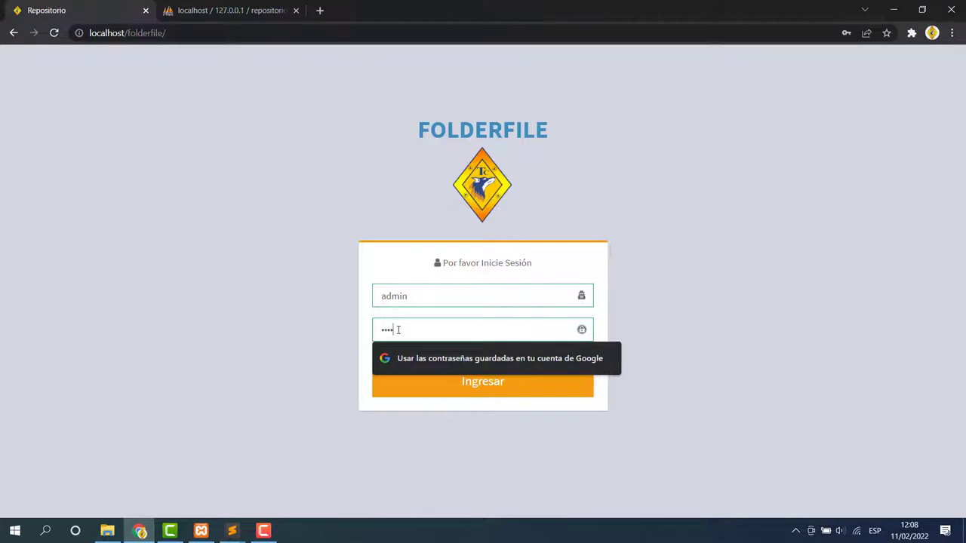
# Log in with the encargado credentials and dismiss the access-granted and password prompts.
pyautogui.write('n')
pyautogui.click(484, 391)
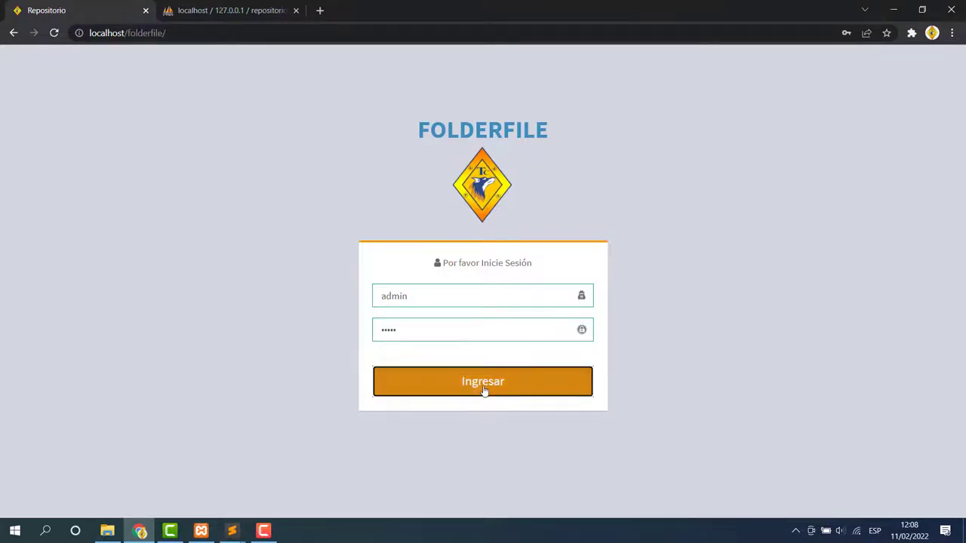
pyautogui.click(585, 109)
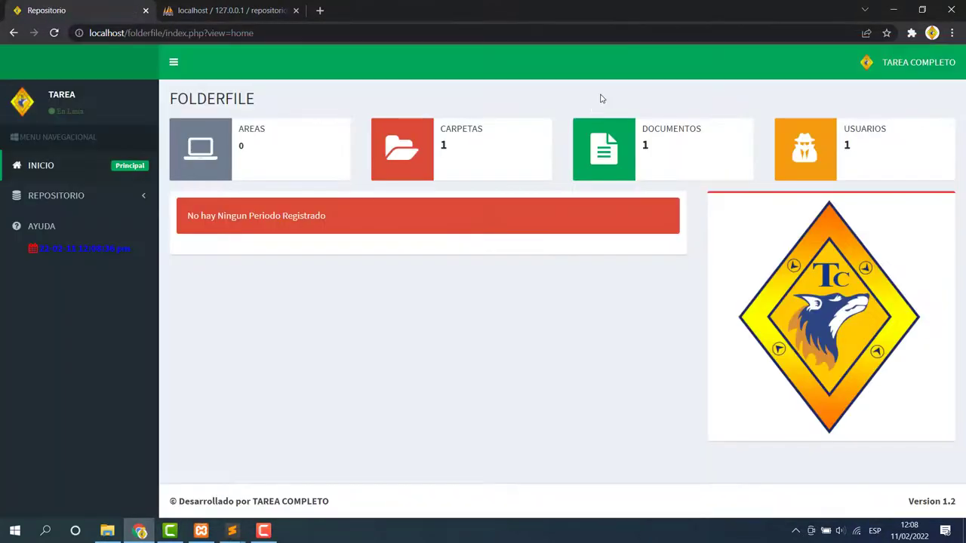
pyautogui.click(594, 227)
pyautogui.moveTo(340, 213); pyautogui.dragTo(30, 227)
pyautogui.click(402, 273)
# Open the Periodo Alcaldia list under REPOSITORIO in the sidebar.
pyautogui.click(909, 63)
pyautogui.click(604, 318)
pyautogui.click(173, 62)
pyautogui.click(48, 62)
pyautogui.click(140, 197)
pyautogui.click(49, 222)
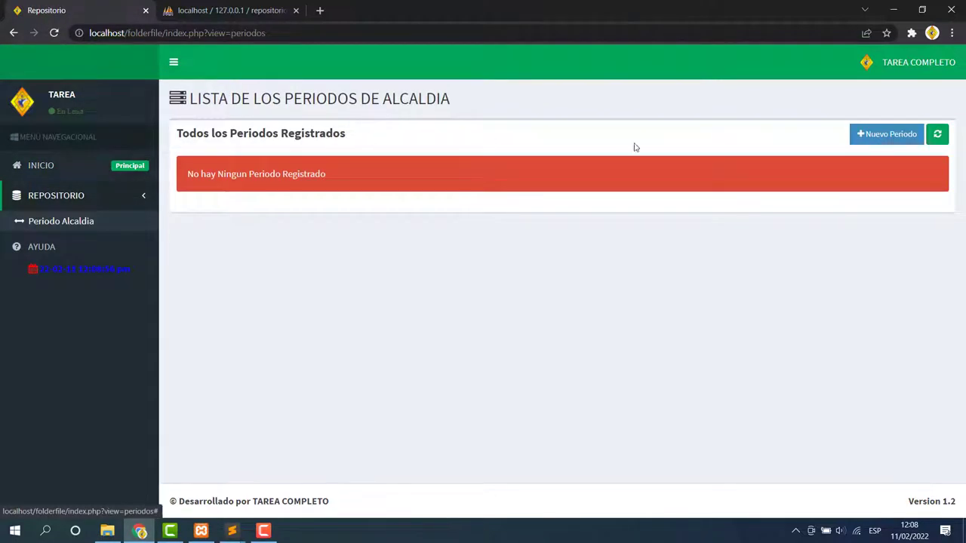
# Save active period 2022-2026 described as 'periodo del gobierno municipal', then open it.
pyautogui.click(893, 135)
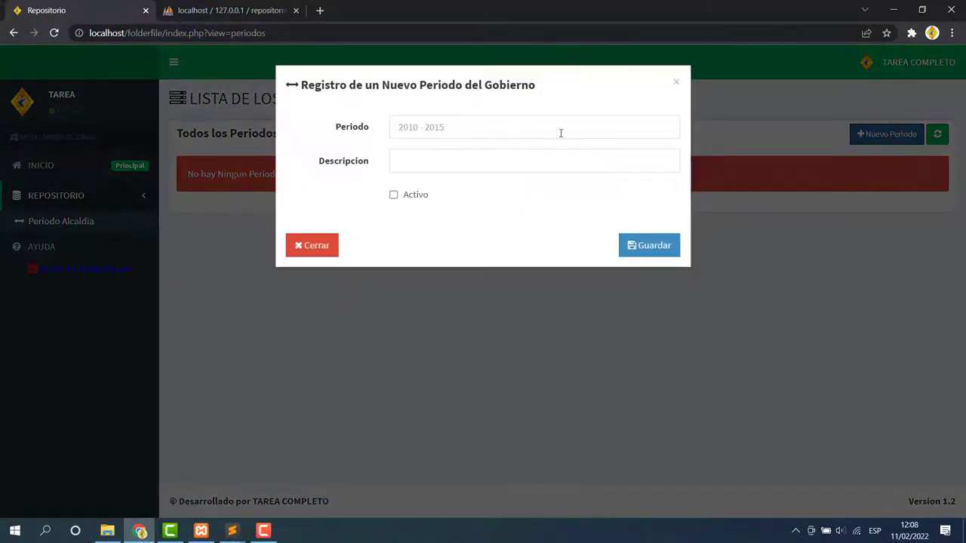
pyautogui.click(419, 125)
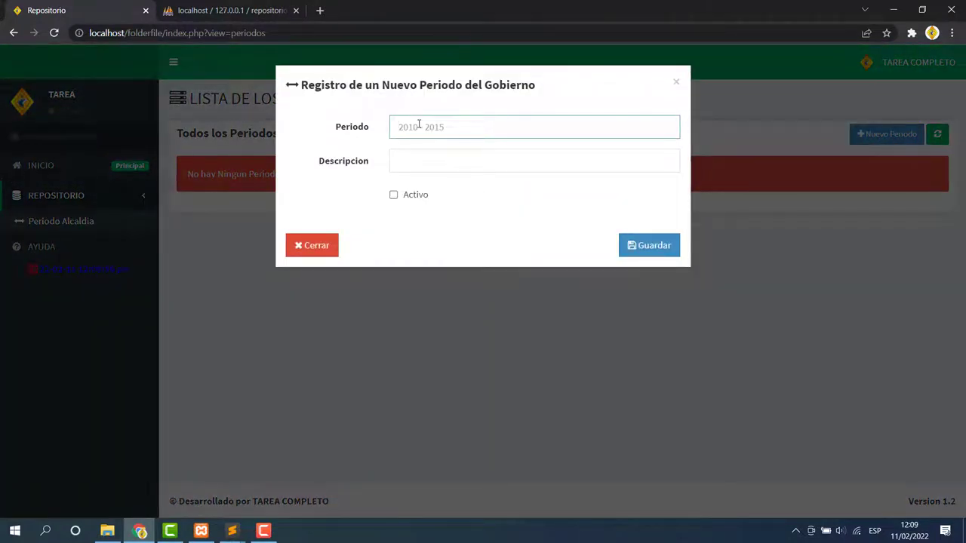
pyautogui.write('2022-2026')
pyautogui.click(434, 161)
pyautogui.write('peri')
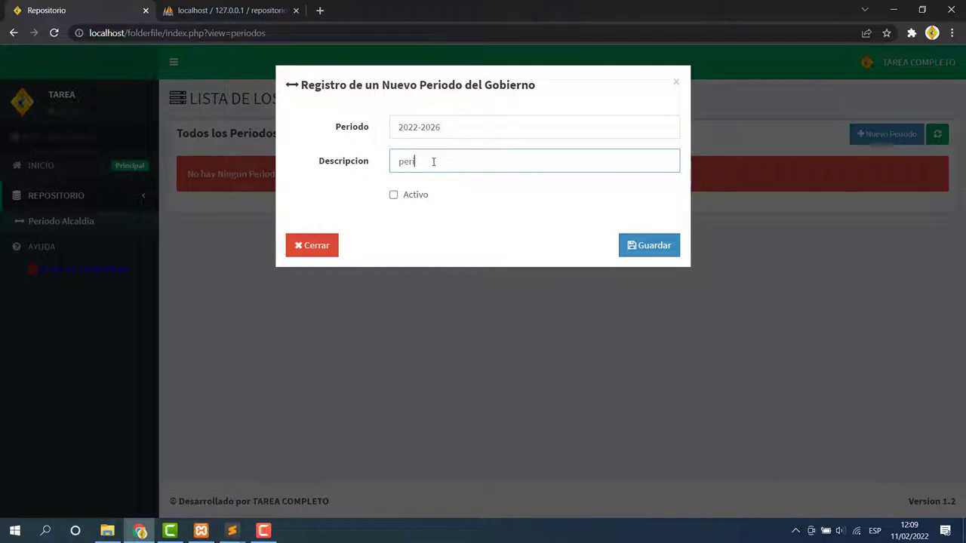
pyautogui.write('odo del gobierno municipal')
pyautogui.click(398, 197)
pyautogui.click(646, 247)
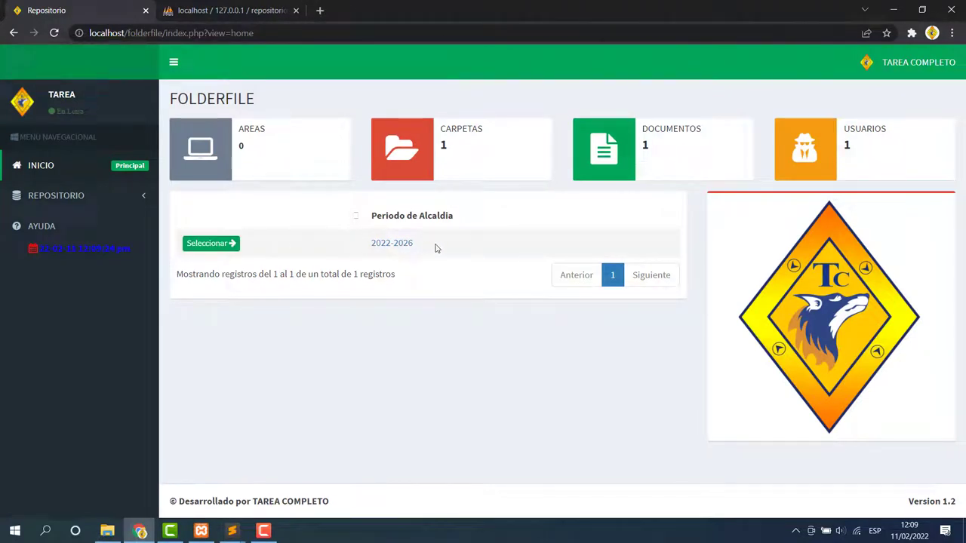
pyautogui.click(208, 243)
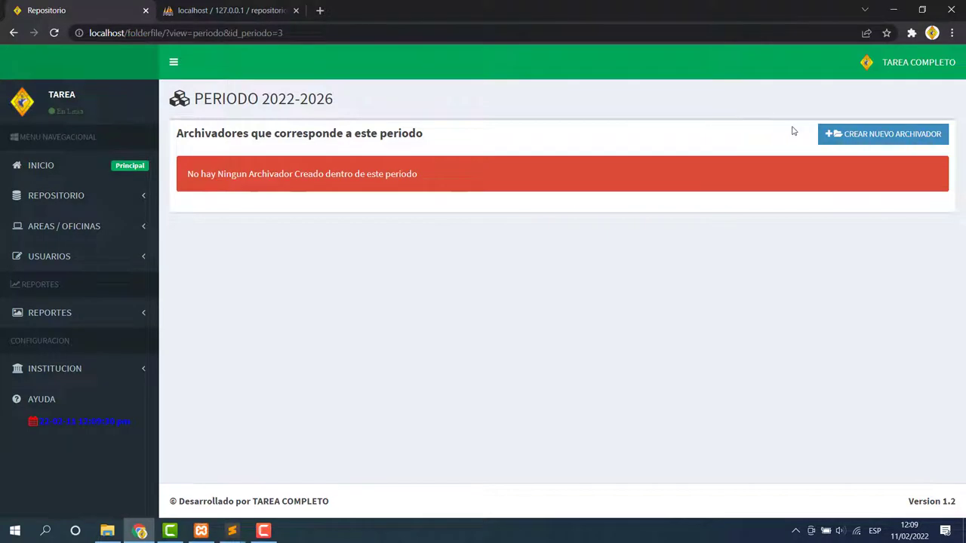
# Browse the periods, areas and offices, Encargados and administrator privilege pages.
pyautogui.click(129, 196)
pyautogui.click(76, 223)
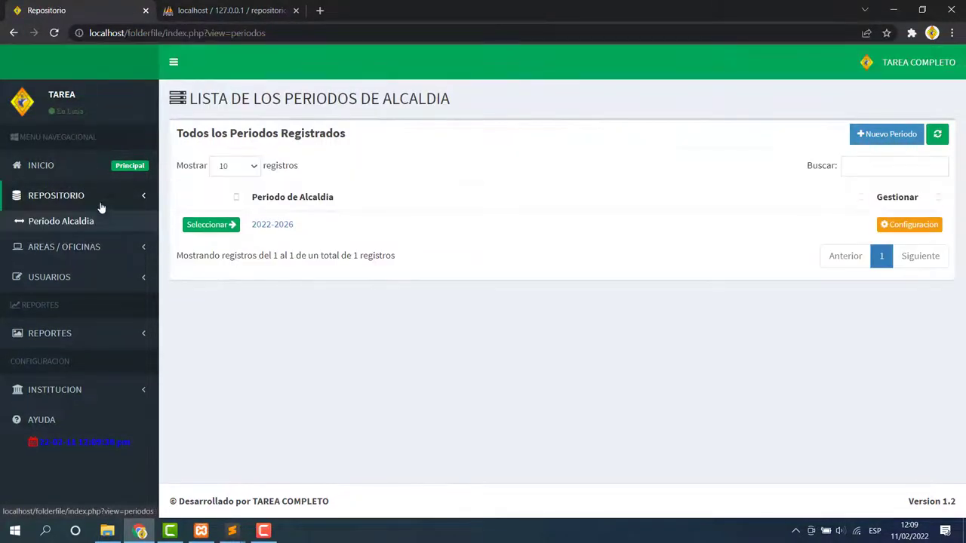
pyautogui.click(141, 247)
pyautogui.click(66, 254)
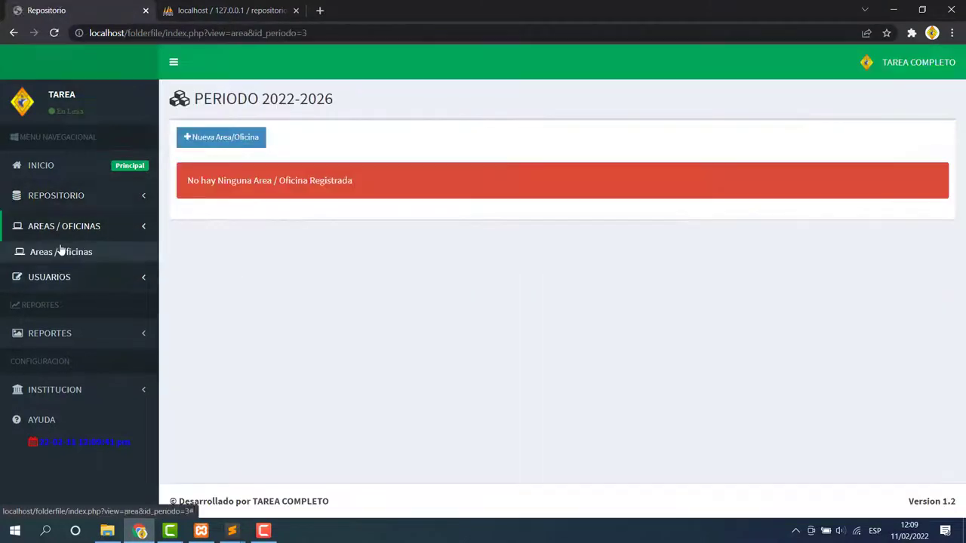
pyautogui.click(115, 284)
pyautogui.click(52, 286)
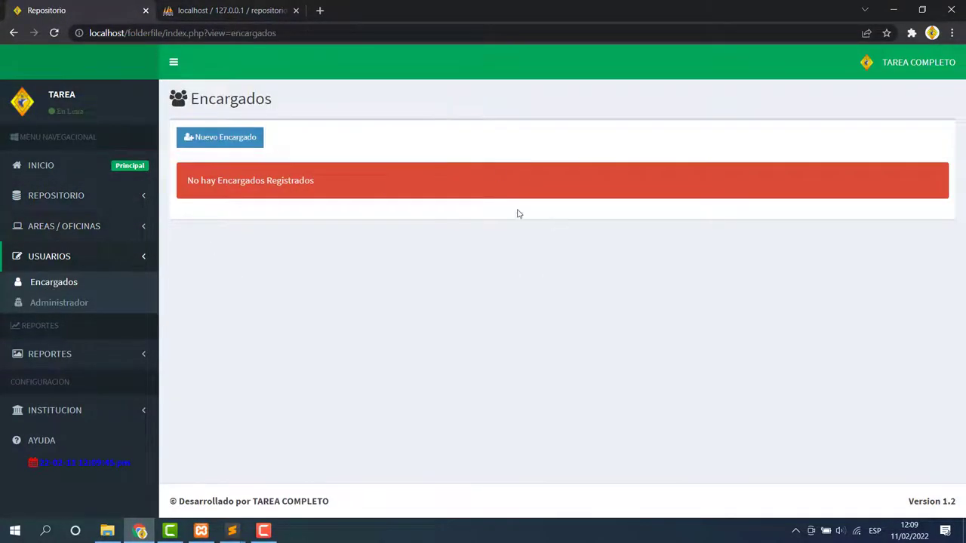
pyautogui.click(223, 139)
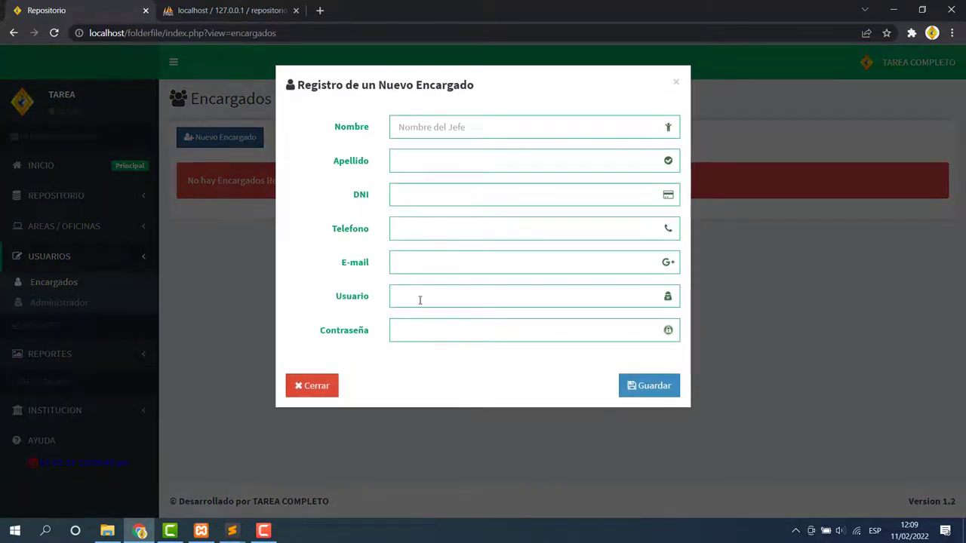
pyautogui.click(316, 387)
pyautogui.click(70, 303)
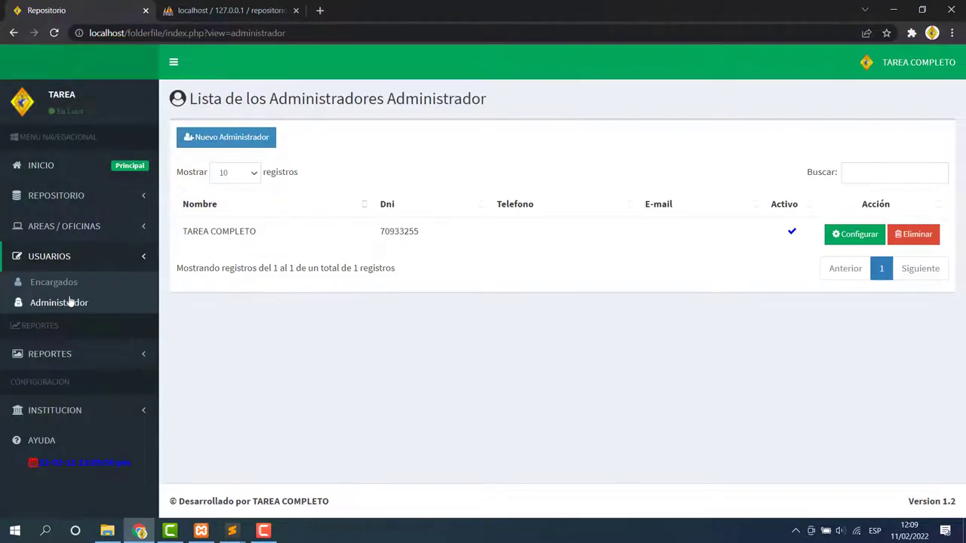
pyautogui.click(830, 236)
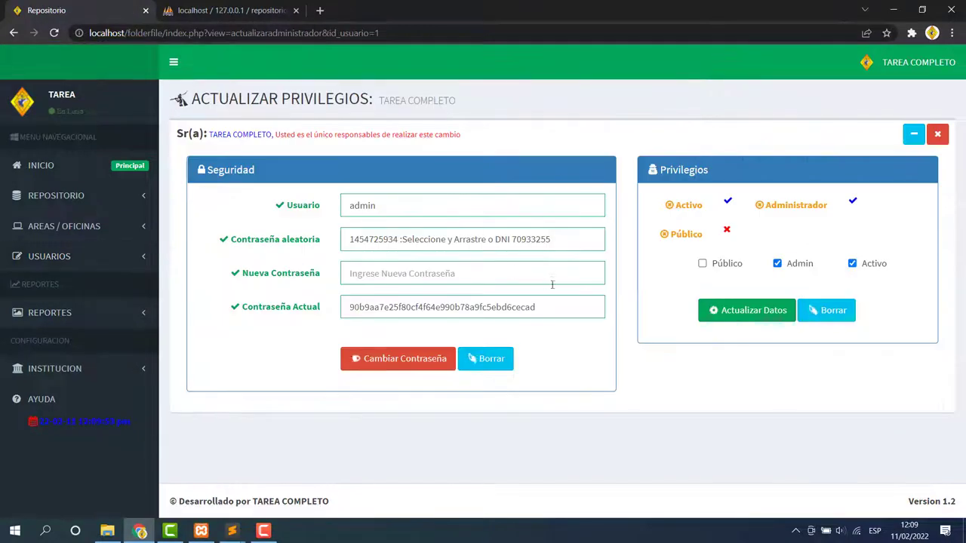
# Look through the documents reports and the institution's general configuration.
pyautogui.click(115, 258)
pyautogui.click(53, 282)
pyautogui.click(102, 352)
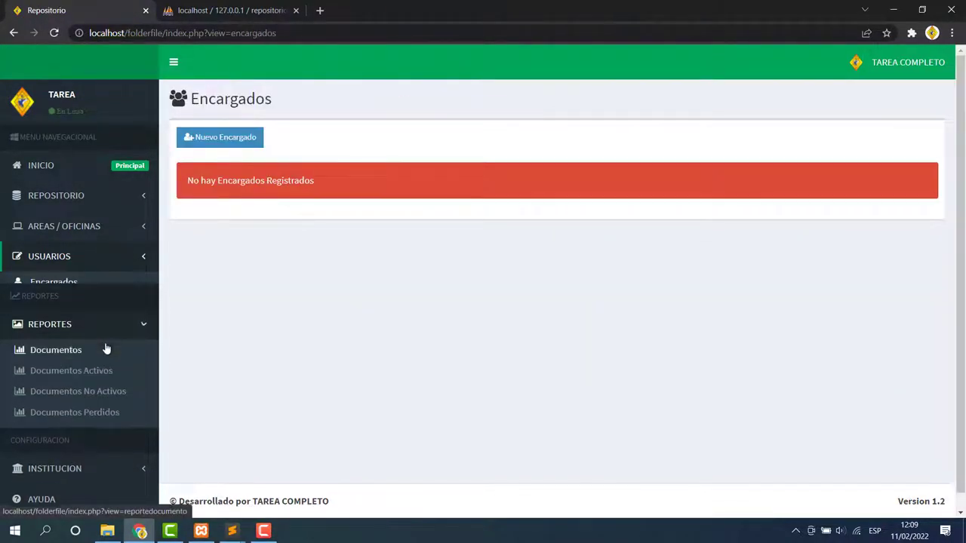
pyautogui.click(54, 350)
pyautogui.click(84, 371)
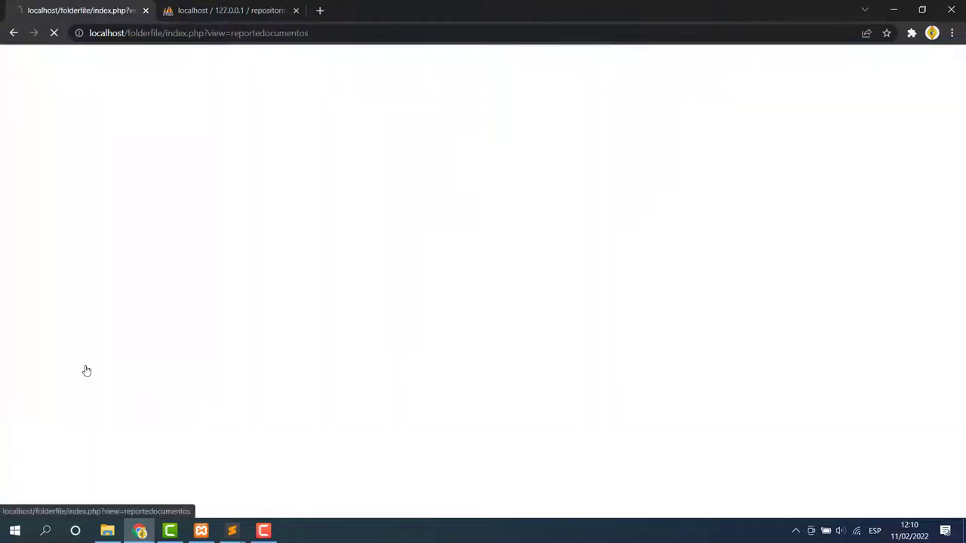
pyautogui.click(123, 454)
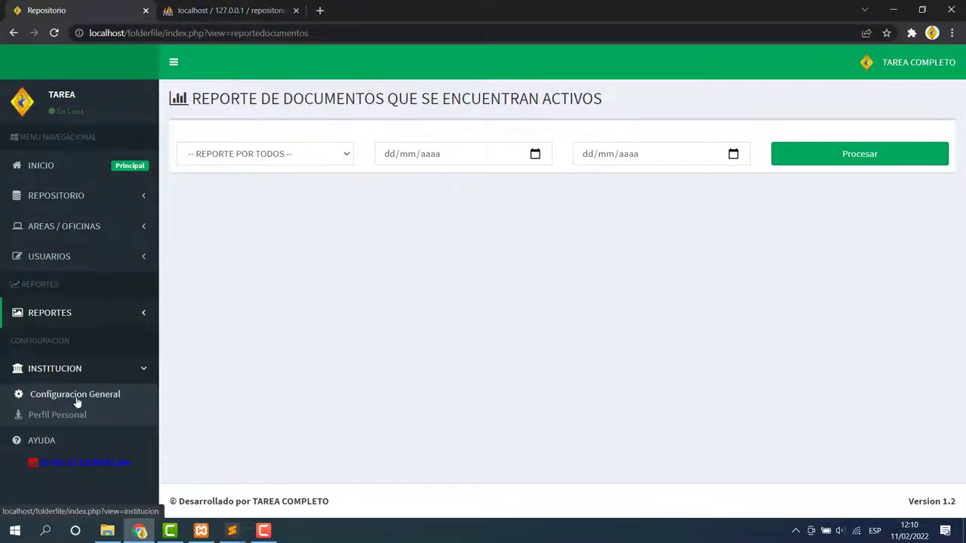
pyautogui.click(77, 399)
# From the home dashboard, open period 2022-2026 and start a new archivador.
pyautogui.click(42, 170)
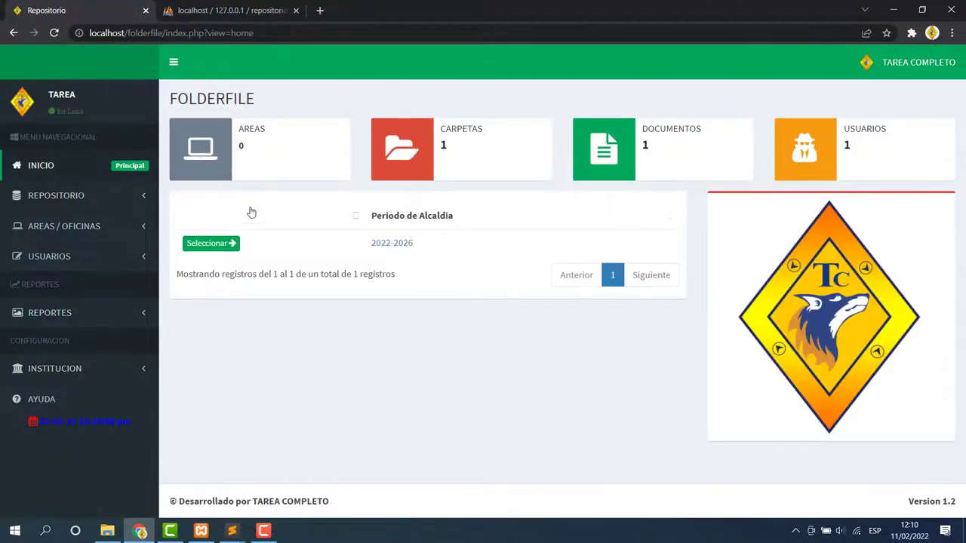
pyautogui.click(202, 251)
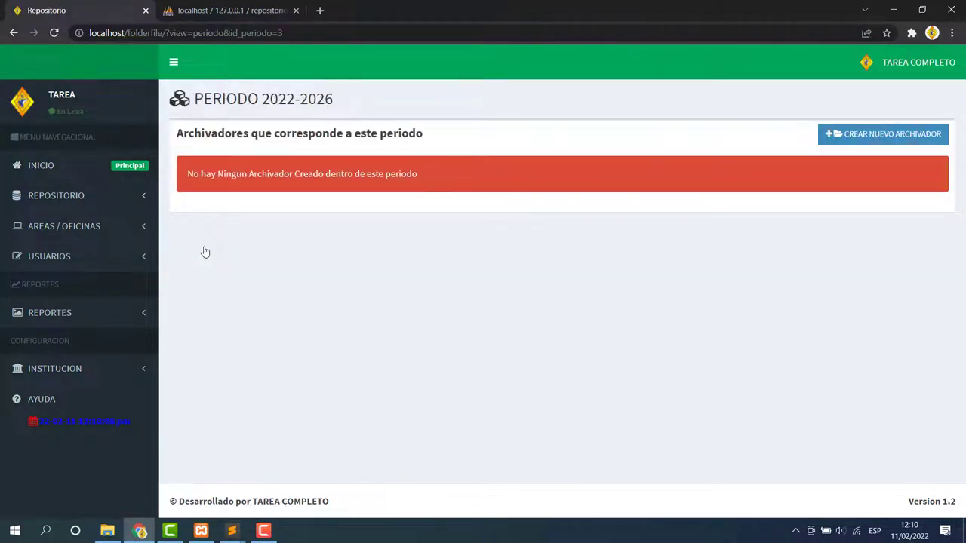
pyautogui.click(852, 134)
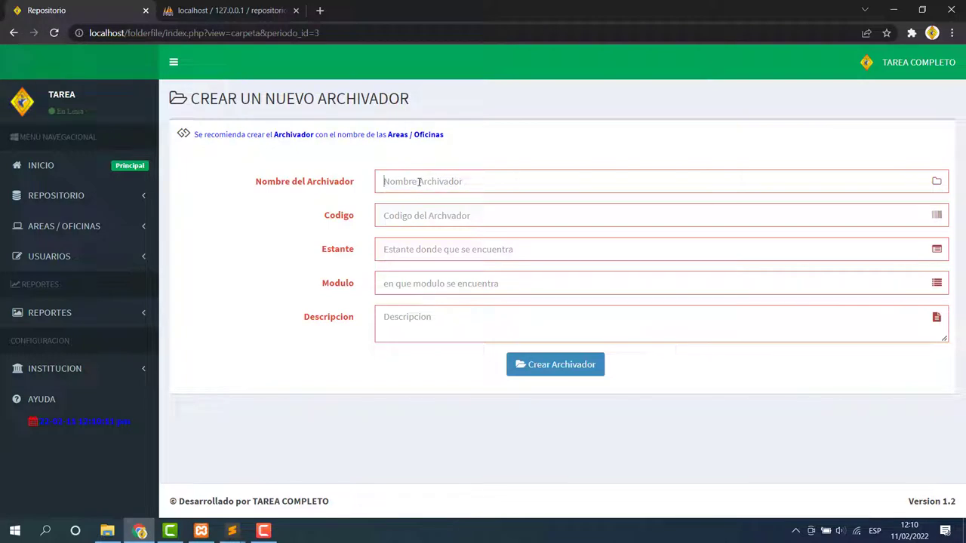
# Create binder INFORMATICA: code 2345, shelf 01, module info, description 'archivador de informatica'.
pyautogui.write('INFORMATICA')
pyautogui.click(414, 215)
pyautogui.write('2345')
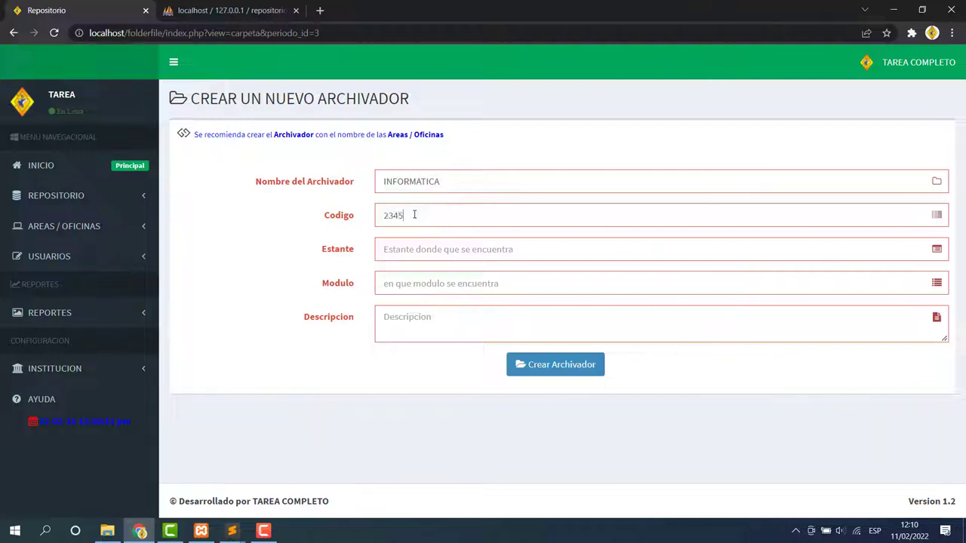
pyautogui.click(412, 252)
pyautogui.write('01')
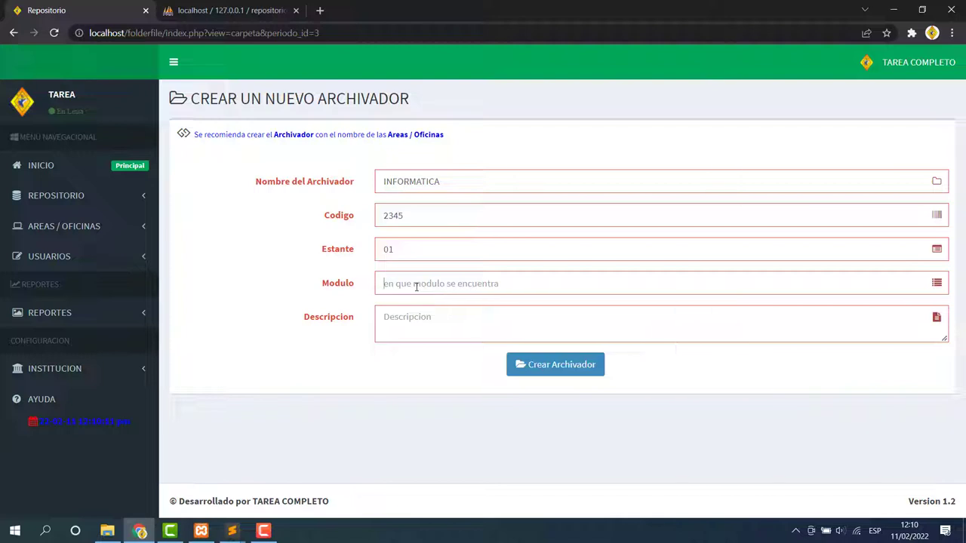
pyautogui.click(416, 287)
pyautogui.write('info')
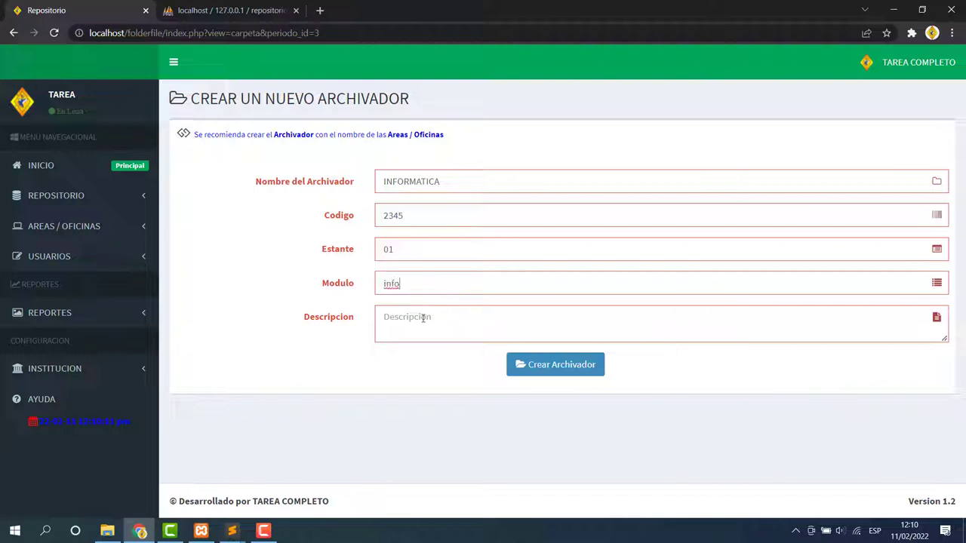
pyautogui.write('archivador de informatic')
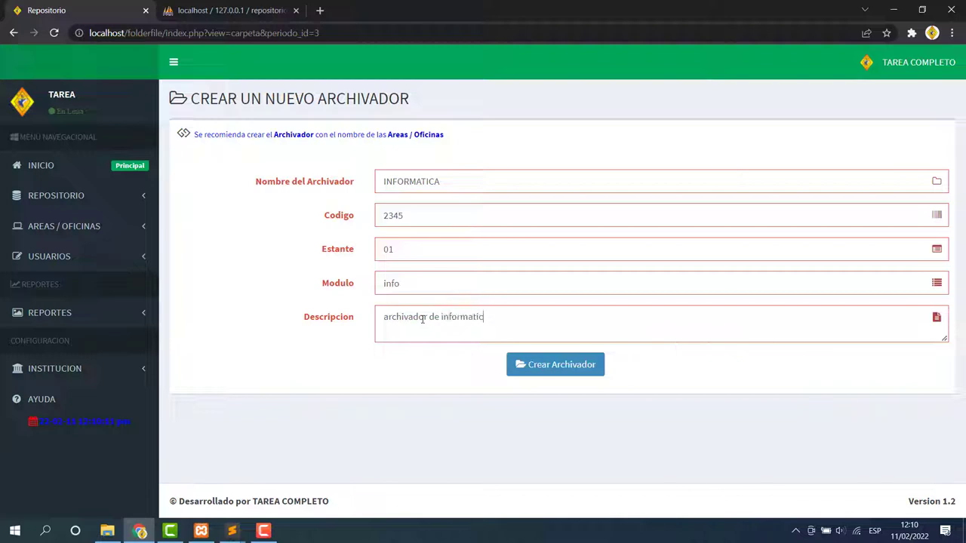
pyautogui.write('a')
pyautogui.click(574, 373)
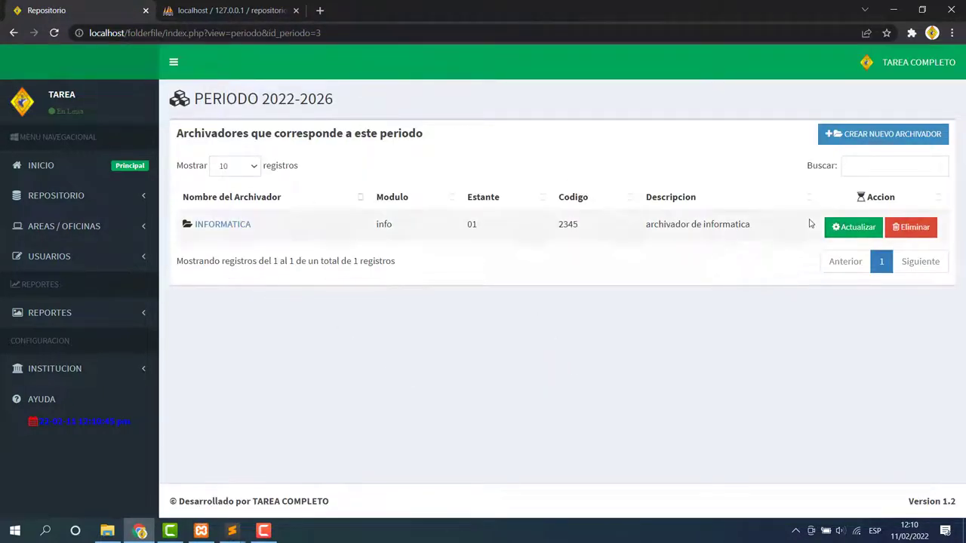
# Re-save the INFORMATICA binder from its edit form and dismiss the confirmation.
pyautogui.click(855, 229)
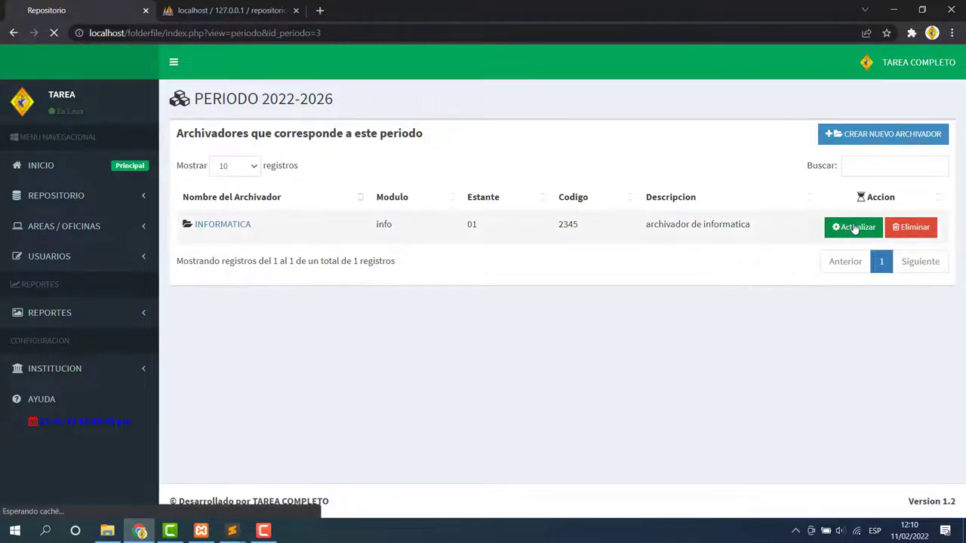
pyautogui.click(468, 173)
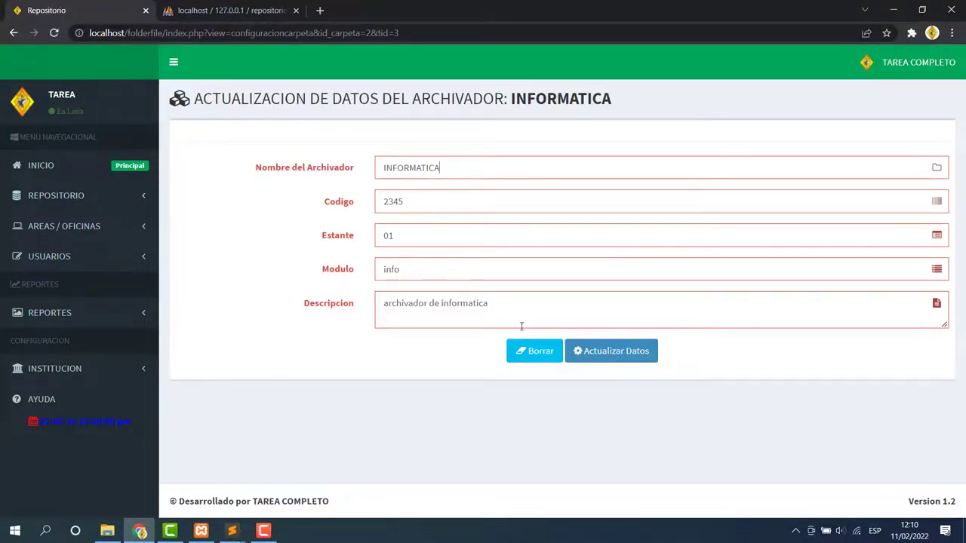
pyautogui.click(618, 351)
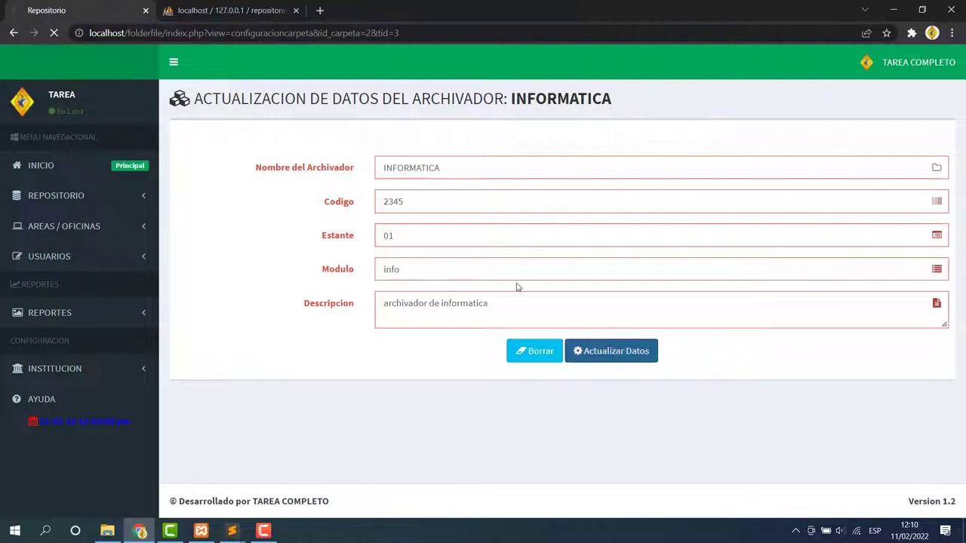
pyautogui.click(587, 103)
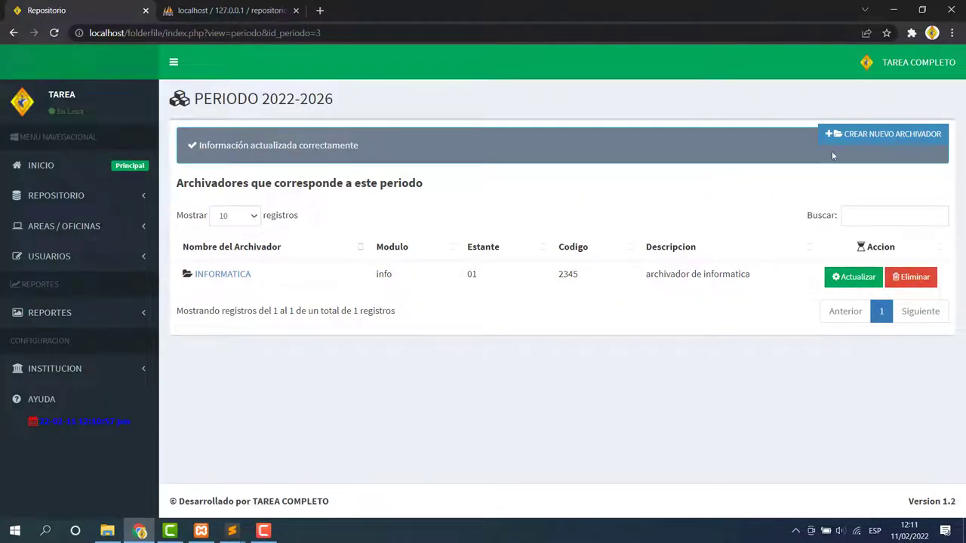
# Create binder ESTADISTICA with code 033, shelf 02, module esta and a description.
pyautogui.click(853, 141)
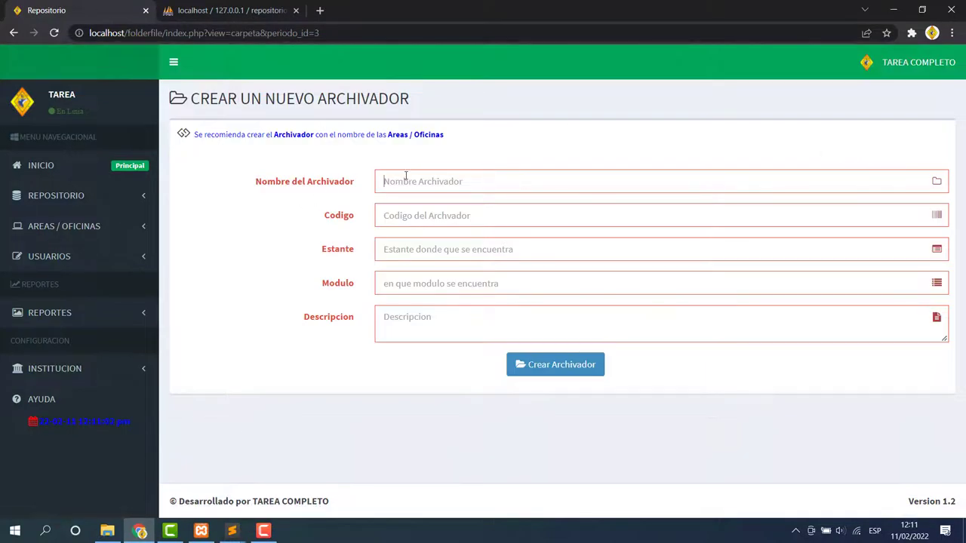
pyautogui.write('ESTADIST')
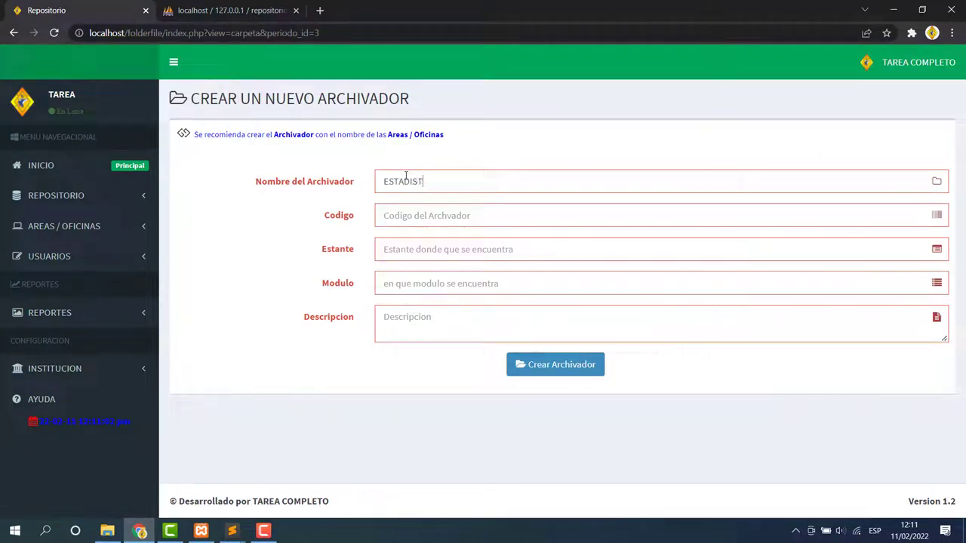
pyautogui.write('ICA')
pyautogui.click(410, 219)
pyautogui.write('0302')
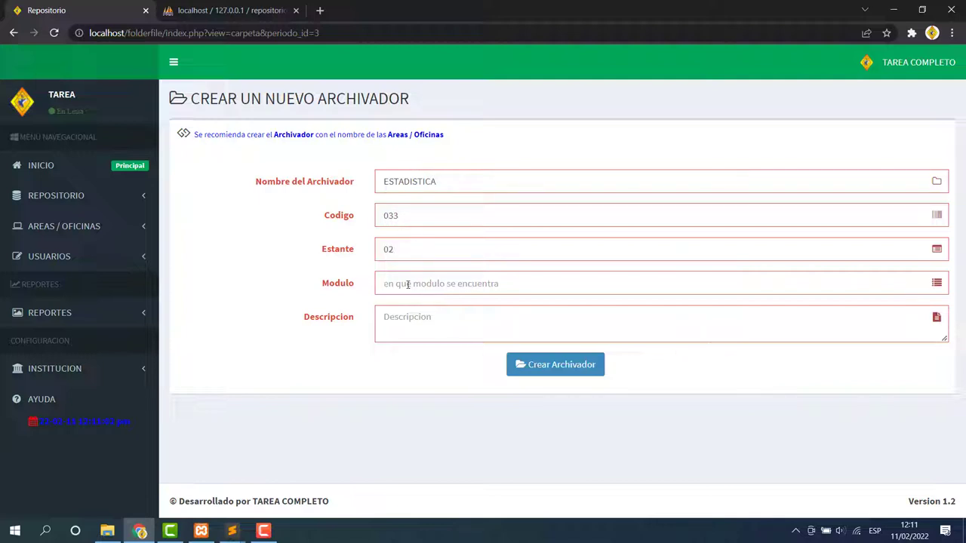
pyautogui.click(408, 285)
pyautogui.write('esta')
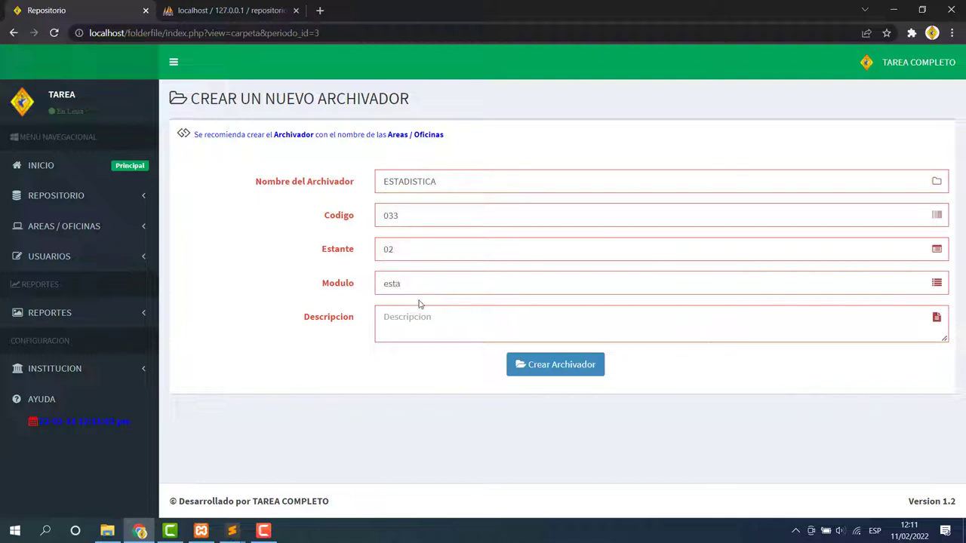
pyautogui.click(393, 326)
pyautogui.write('archivador de estaditsica')
pyautogui.click(520, 364)
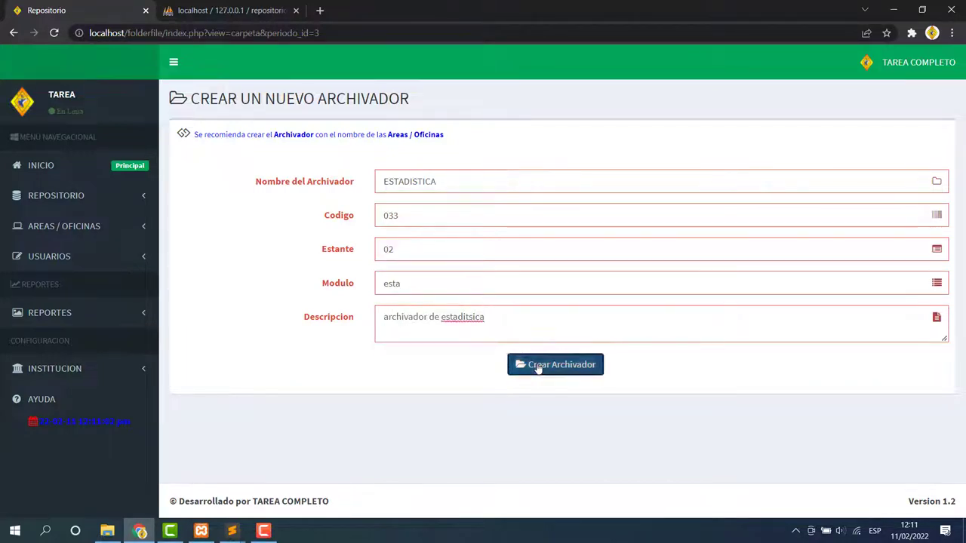
pyautogui.moveTo(248, 271); pyautogui.dragTo(192, 230)
pyautogui.click(540, 373)
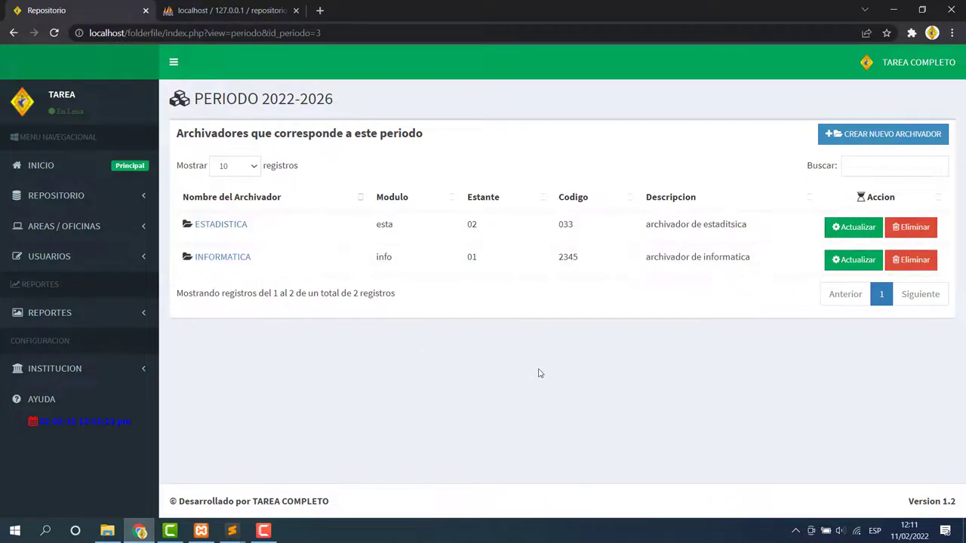
# In INFORMATICA, start a new document and attach the agroindustrial engineering Word file.
pyautogui.click(230, 260)
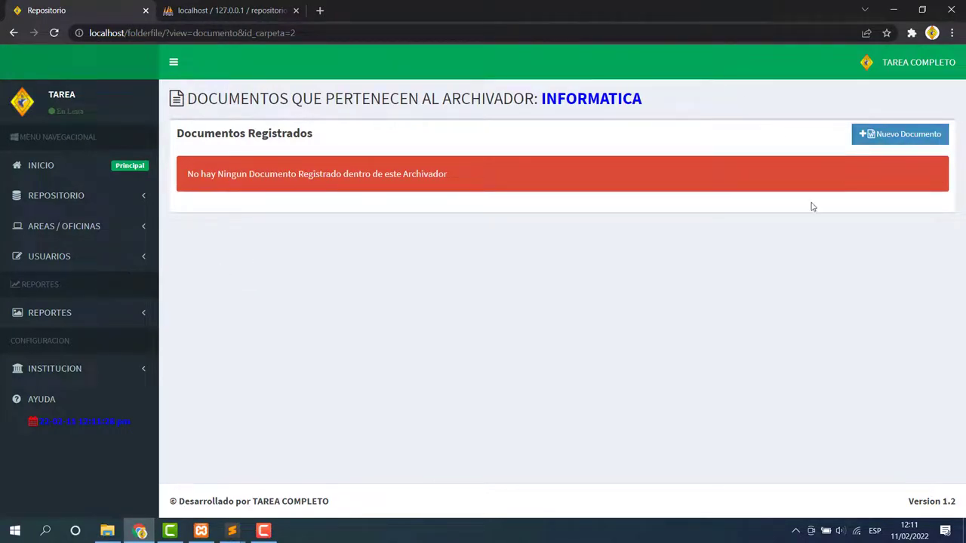
pyautogui.click(898, 135)
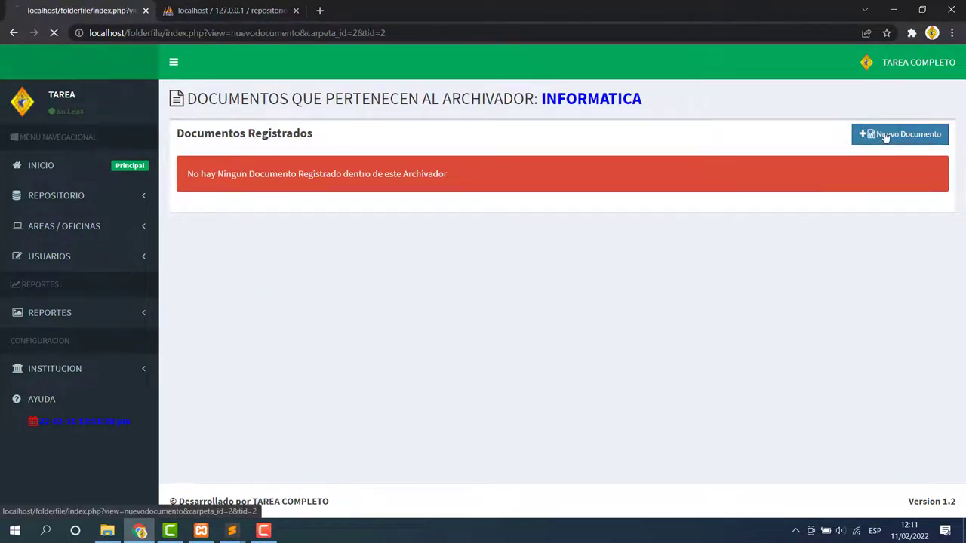
pyautogui.click(410, 166)
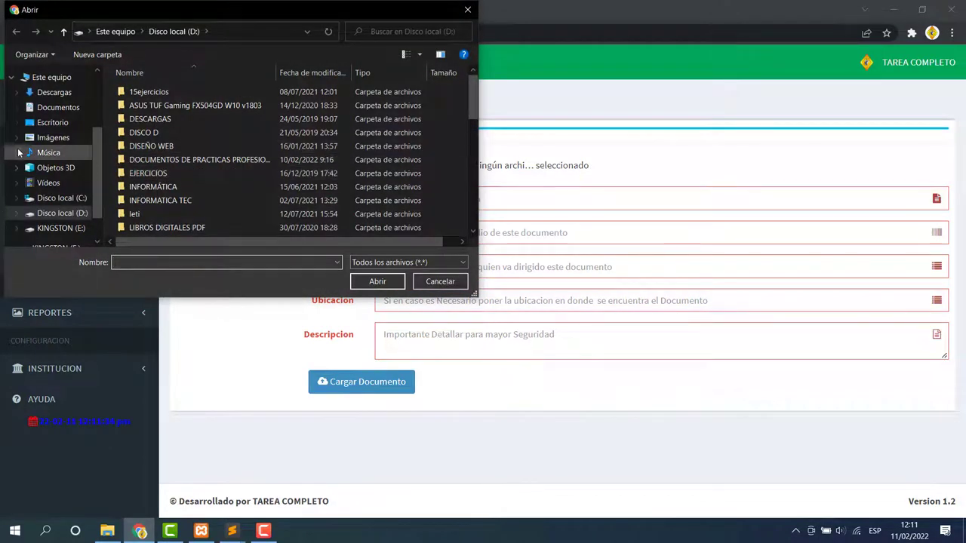
pyautogui.click(57, 107)
pyautogui.scroll(-15, 237, 197)
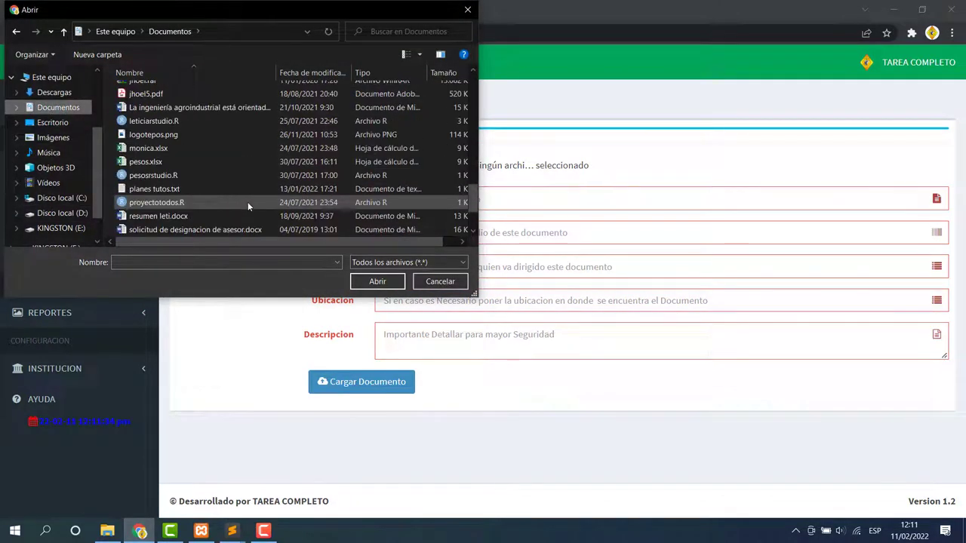
pyautogui.click(198, 107)
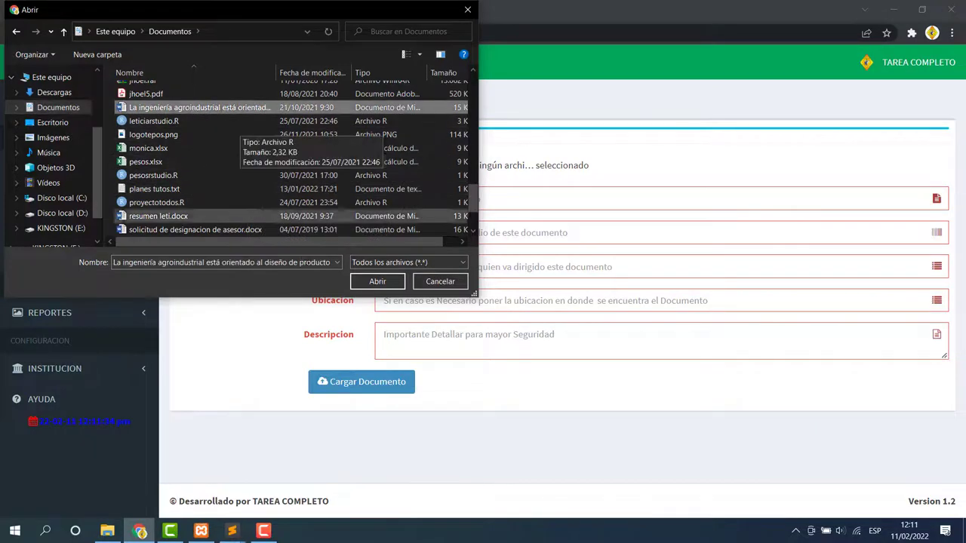
pyautogui.click(378, 281)
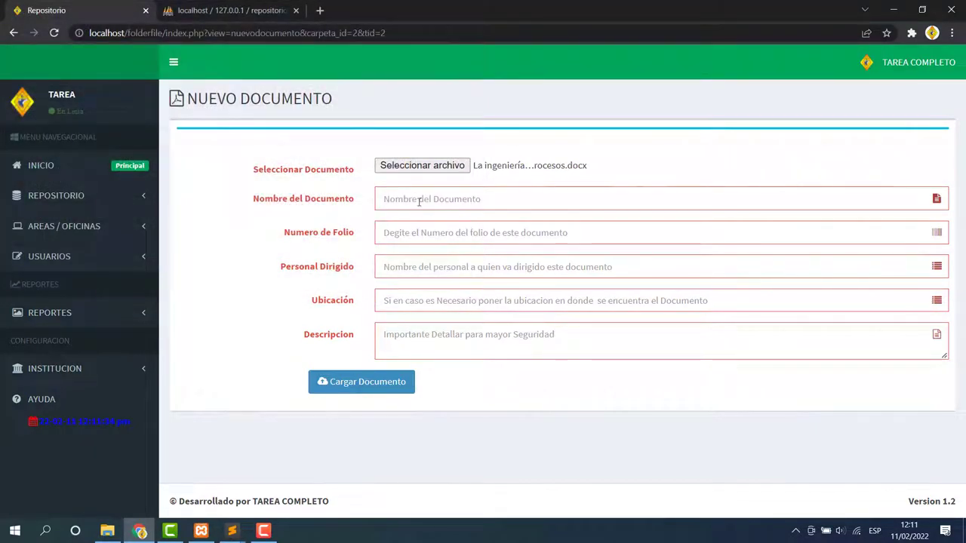
# Upload it as 'ingenieria de sistemas', folio 1, location lima, description 'documento de ingenieria'.
pyautogui.click(408, 197)
pyautogui.write('ig')
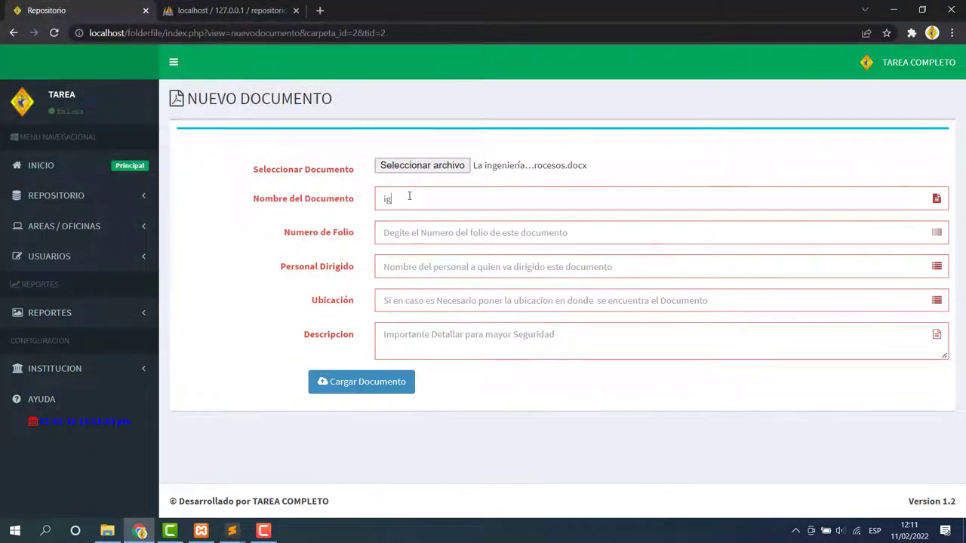
pyautogui.write('negn')
pyautogui.press('BackSpace')
pyautogui.press('BackSpace')
pyautogui.write('generia i')
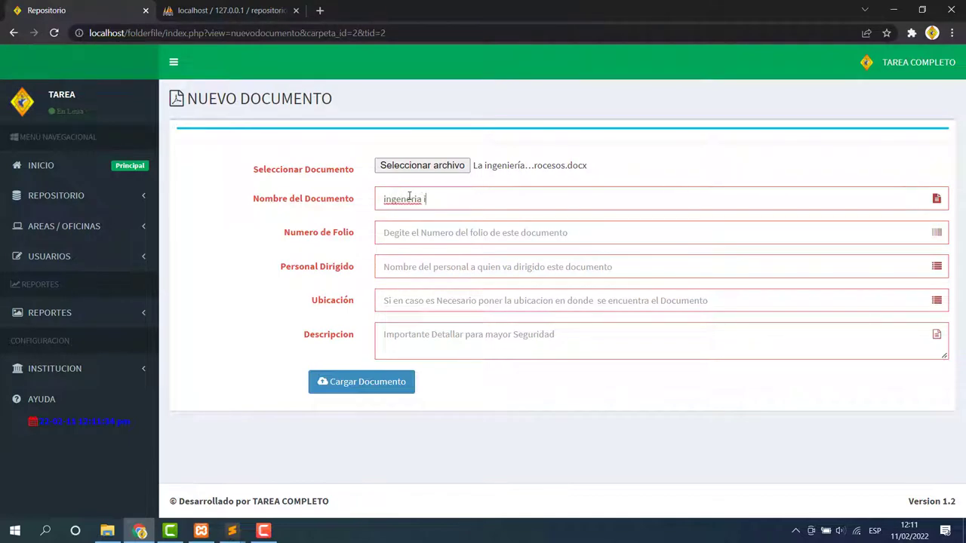
pyautogui.press('BackSpace')
pyautogui.write('de sistemas')
pyautogui.click(405, 200)
pyautogui.write('i')
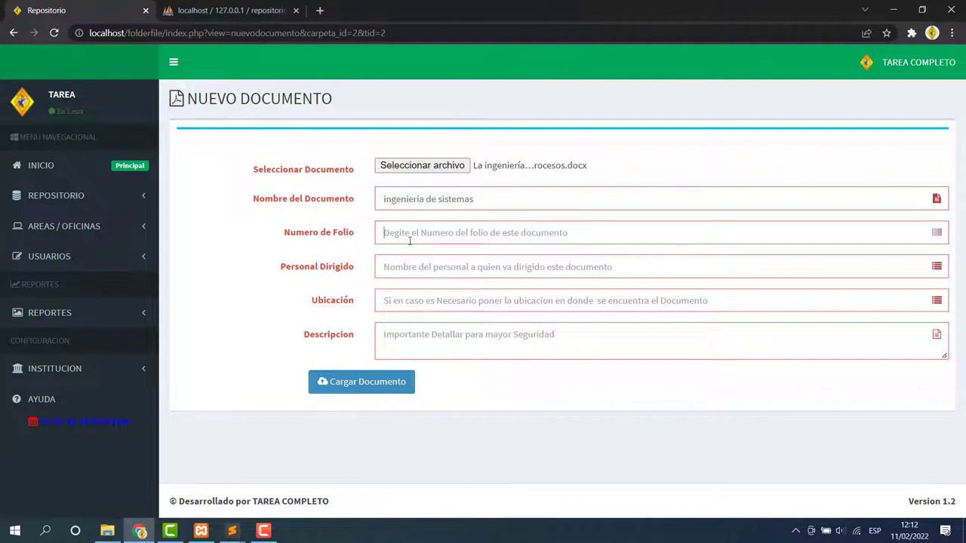
pyautogui.write('1')
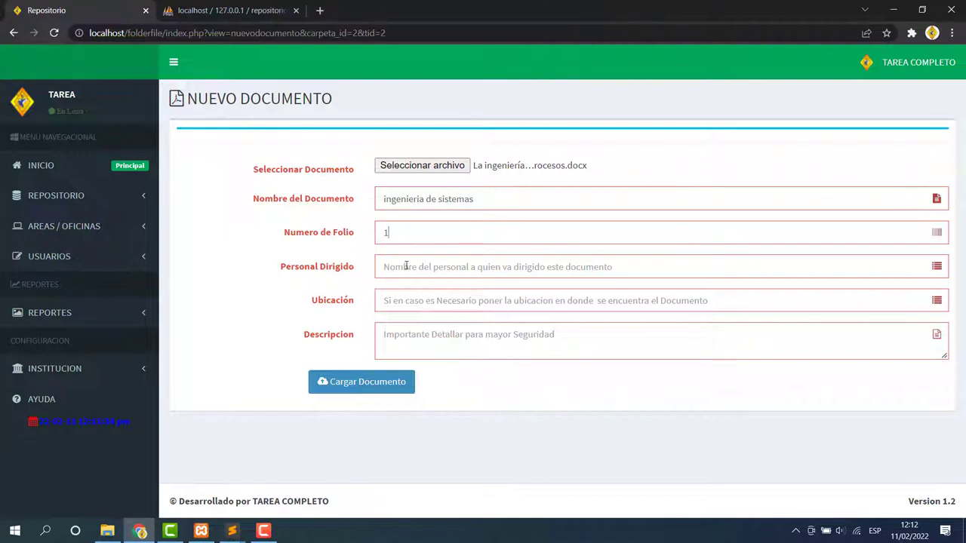
pyautogui.click(417, 273)
pyautogui.write('saul')
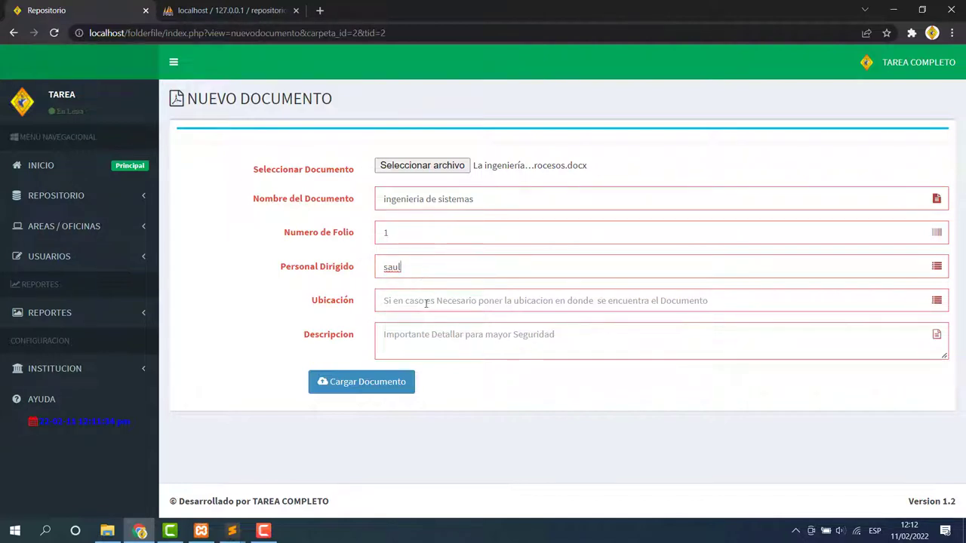
pyautogui.click(425, 302)
pyautogui.write('li')
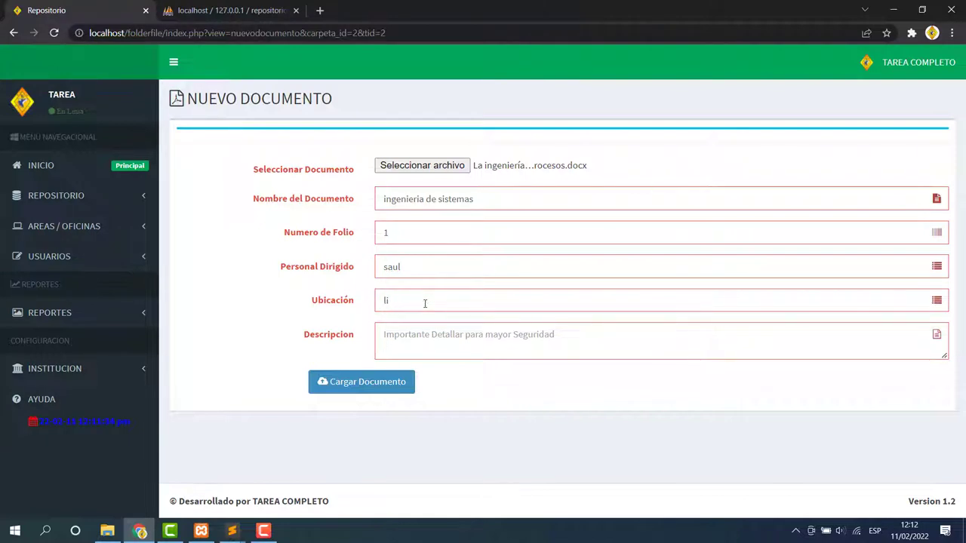
pyautogui.write('ma')
pyautogui.click(408, 345)
pyautogui.write('documento')
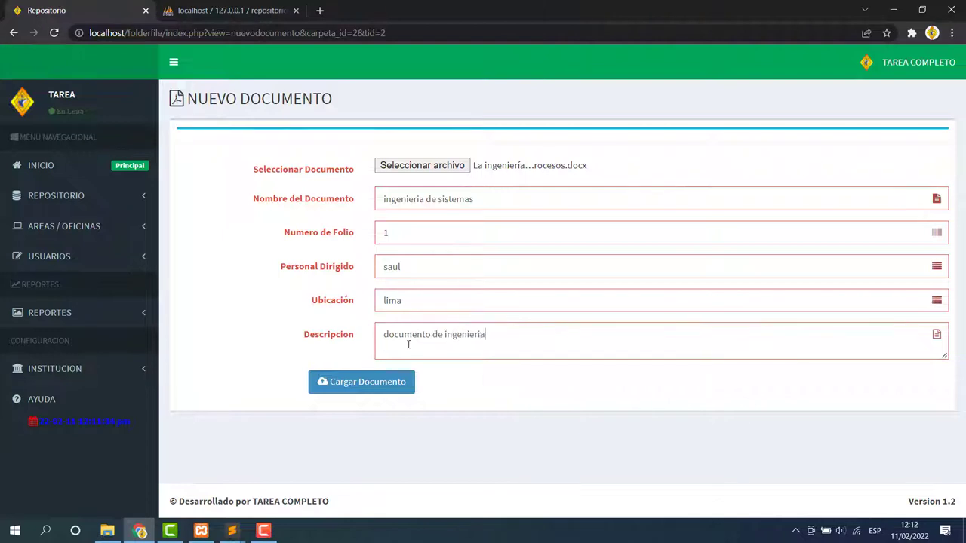
pyautogui.write(' de ingenieria')
pyautogui.click(380, 382)
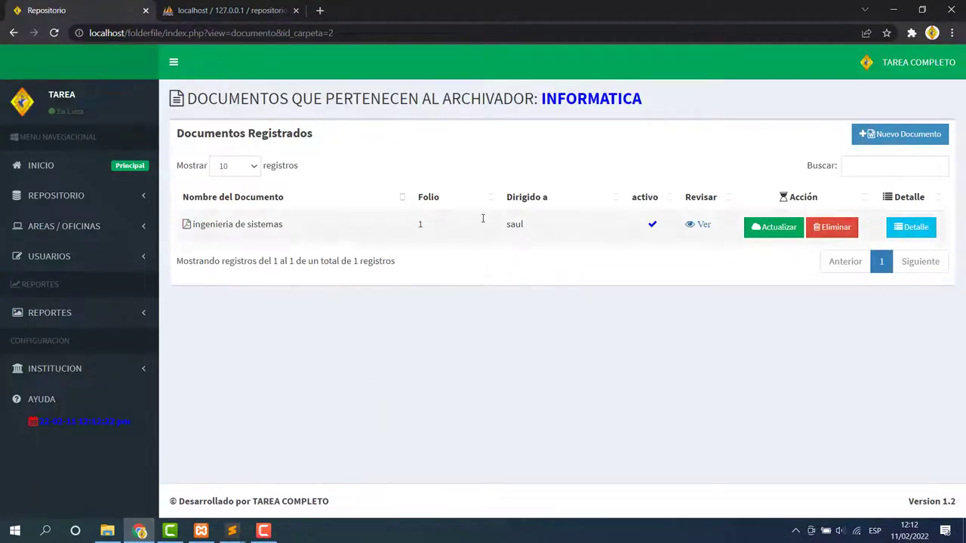
# View 'ingenieria de sistemas', open its downloaded docx, and go back to the INFORMATICA list.
pyautogui.click(698, 225)
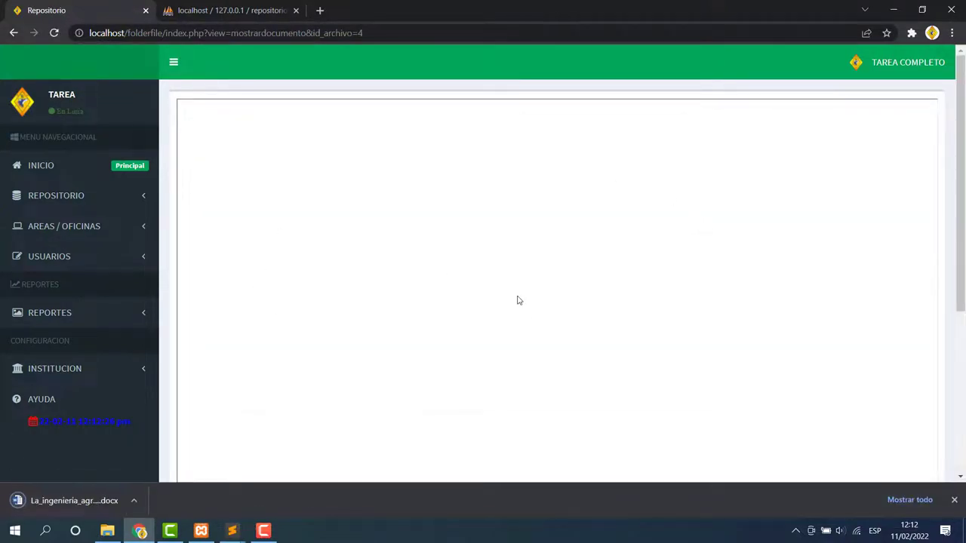
pyautogui.scroll(-3, 172, 444)
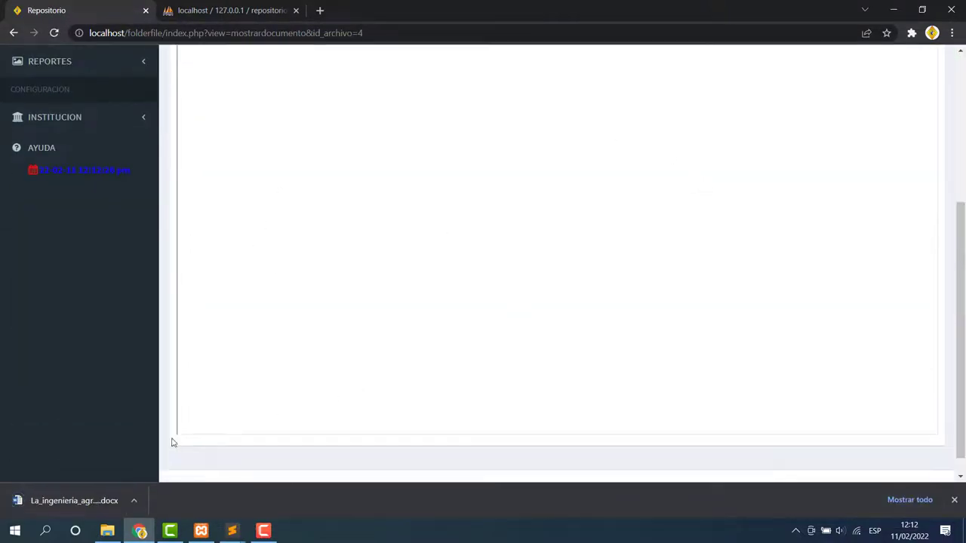
pyautogui.click(106, 505)
pyautogui.scroll(3, 390, 218)
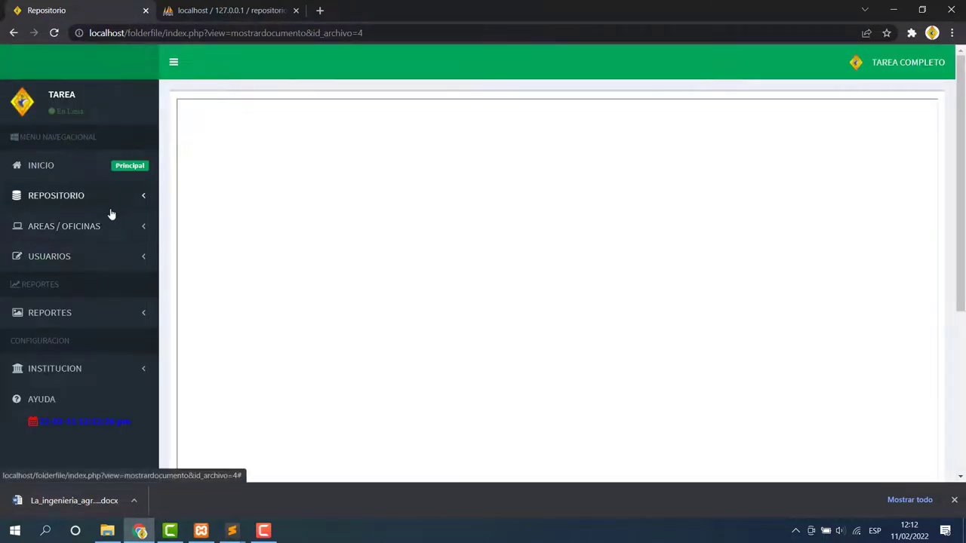
pyautogui.click(13, 33)
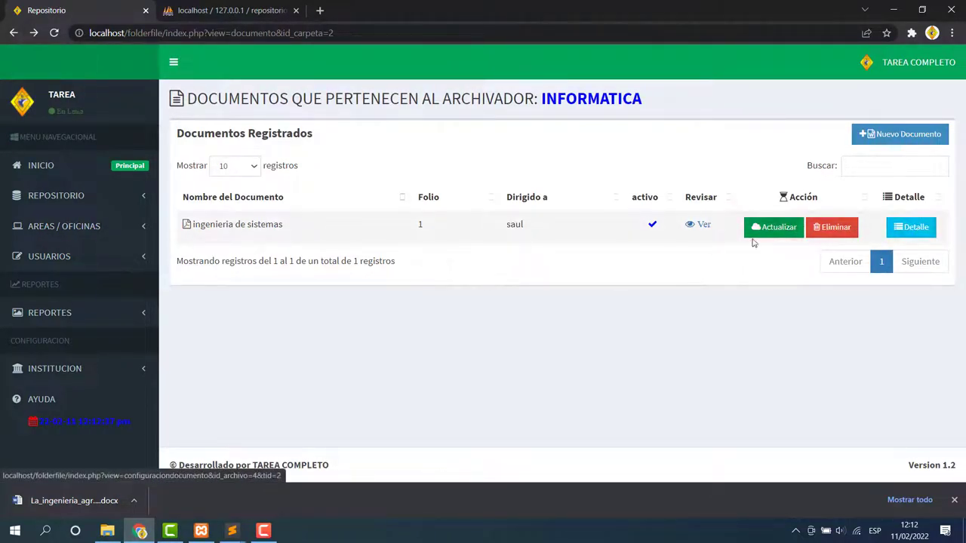
# Upload jhoel5.pdf as document 02 with folio 12, addressed to sddf.
pyautogui.click(907, 142)
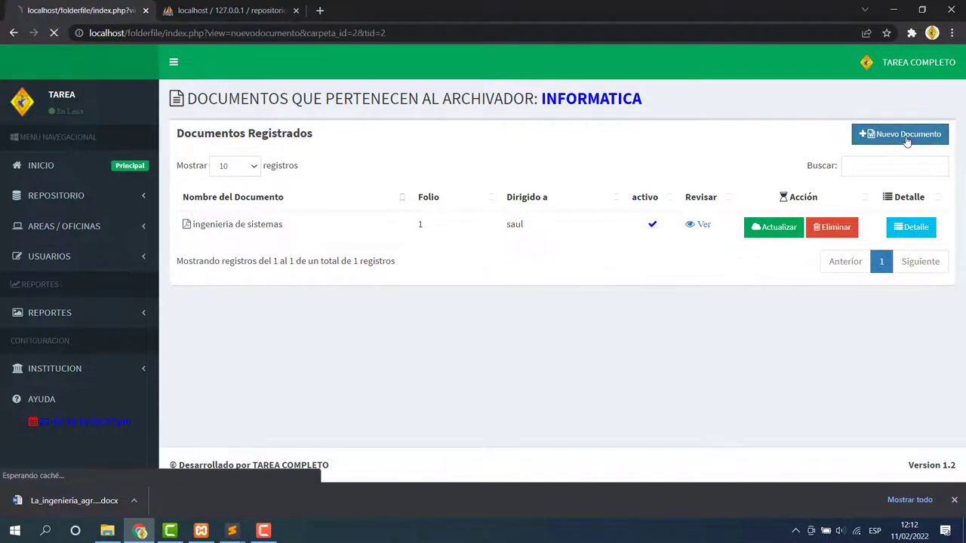
pyautogui.click(449, 166)
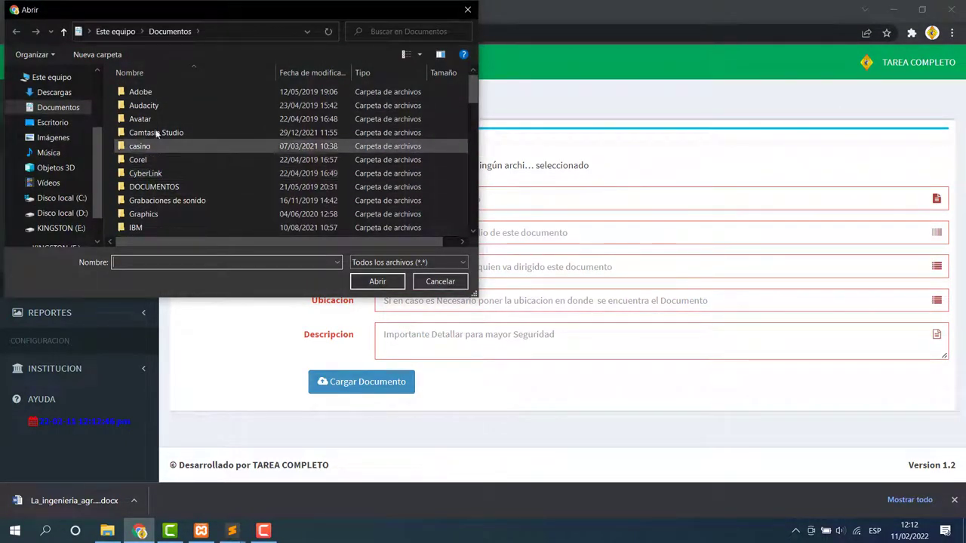
pyautogui.scroll(-10, 188, 174)
pyautogui.scroll(-8, 203, 198)
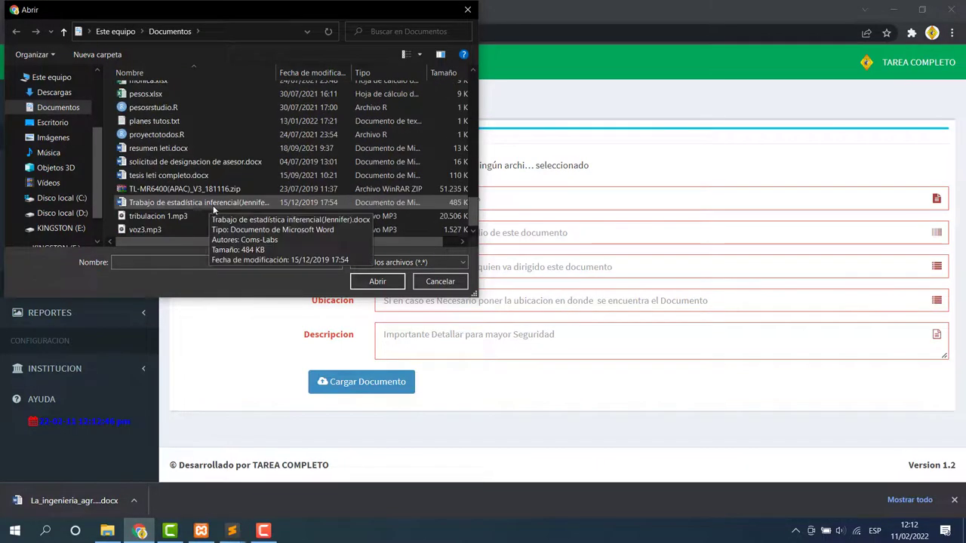
pyautogui.scroll(3, 214, 205)
pyautogui.click(146, 142)
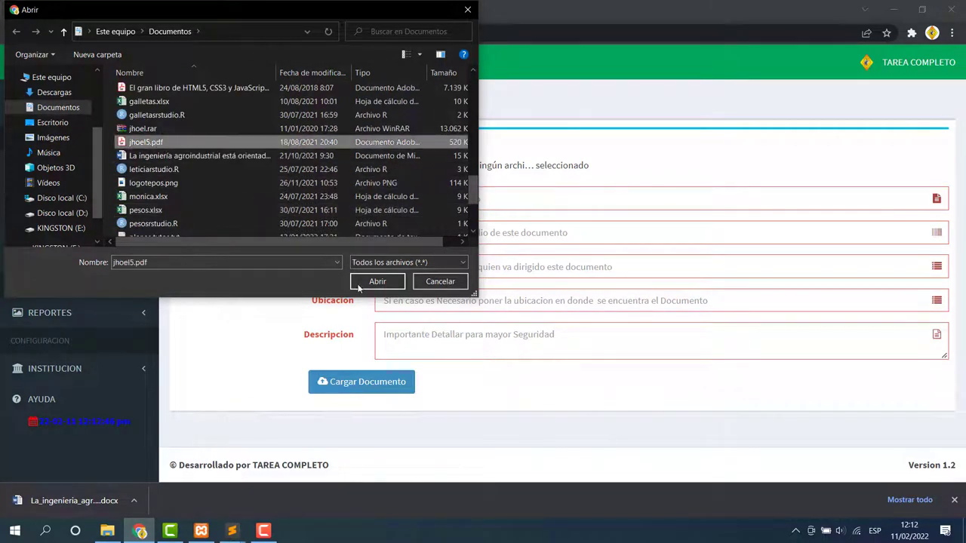
pyautogui.click(377, 281)
pyautogui.write('0')
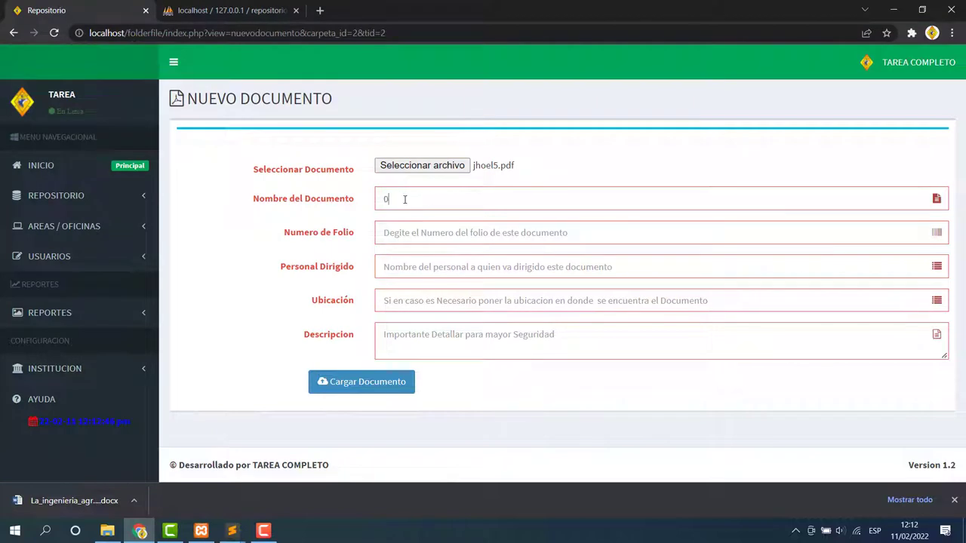
pyautogui.write('12')
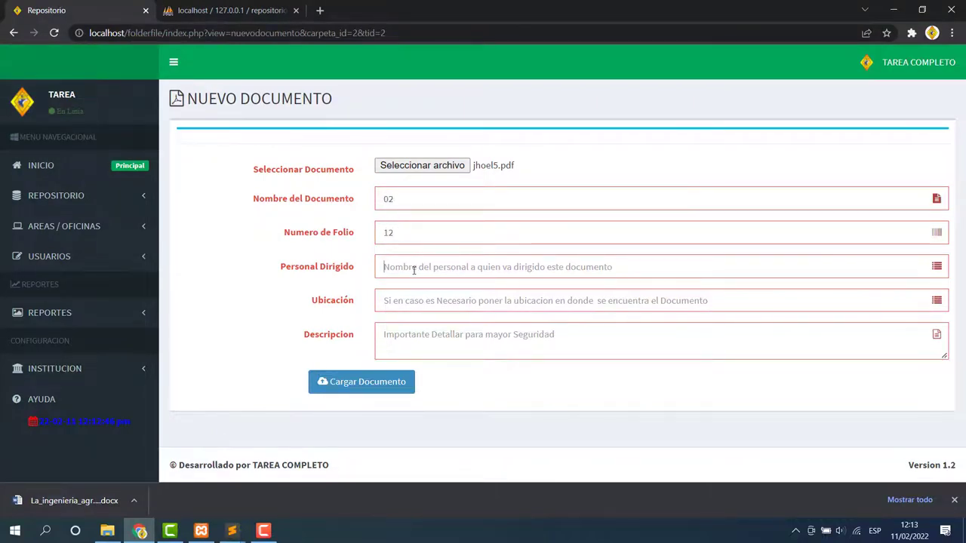
pyautogui.write('sdd')
pyautogui.write('sfdf')
pyautogui.click(405, 341)
pyautogui.write('sffj')
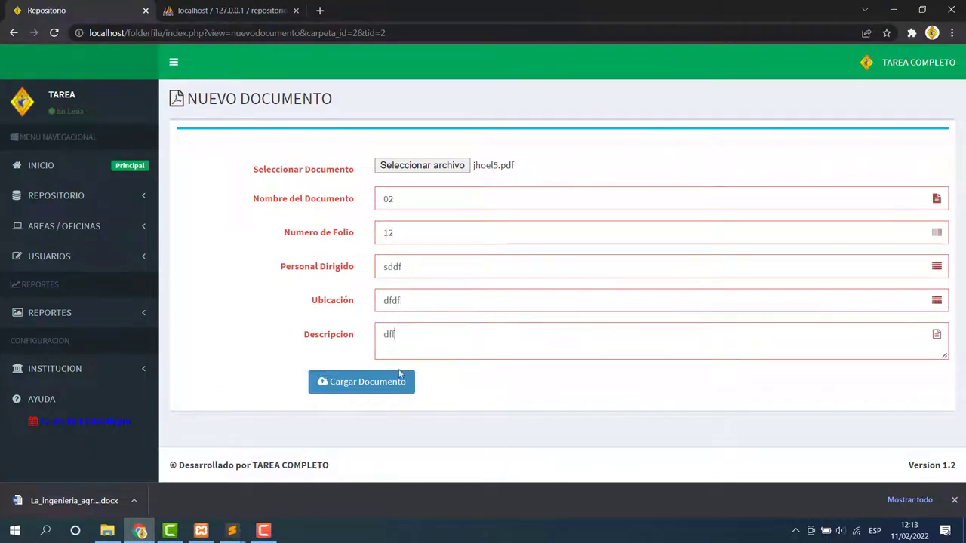
pyautogui.click(391, 382)
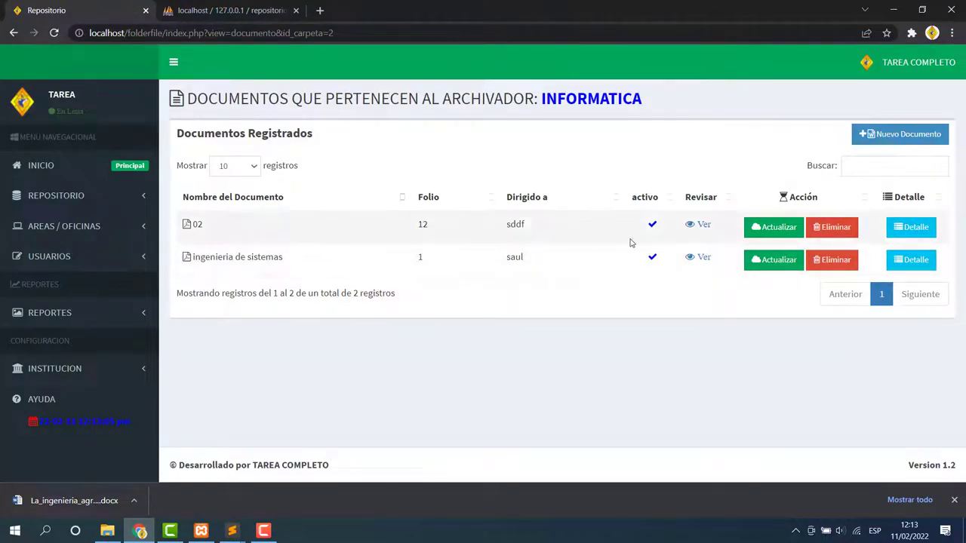
pyautogui.click(700, 226)
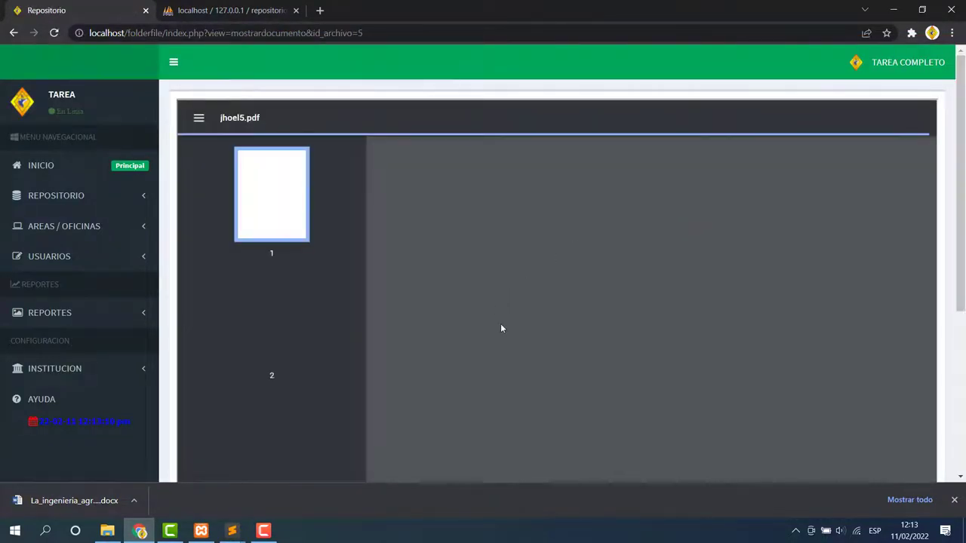
pyautogui.scroll(-2, 501, 328)
pyautogui.scroll(-15, 573, 317)
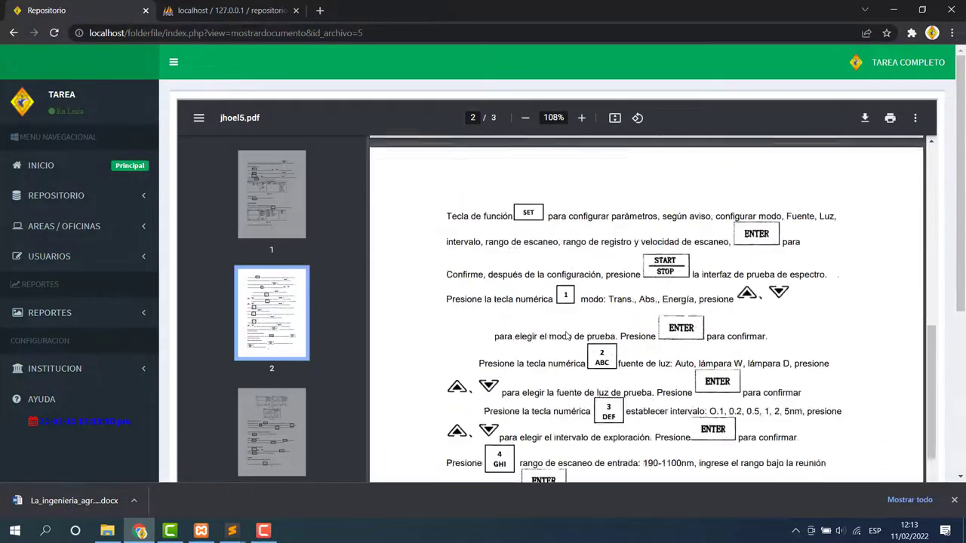
pyautogui.scroll(10, 572, 332)
pyautogui.scroll(5, 573, 331)
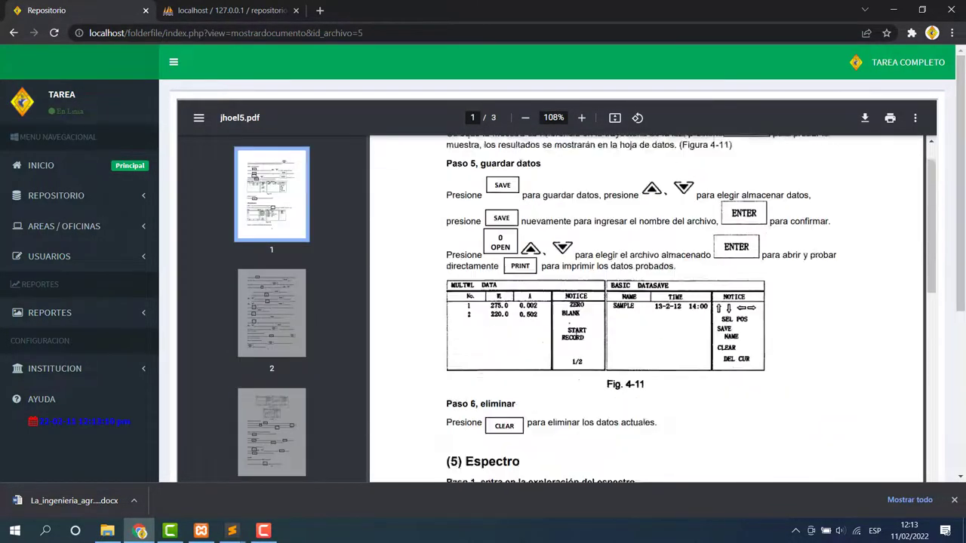
pyautogui.click(865, 118)
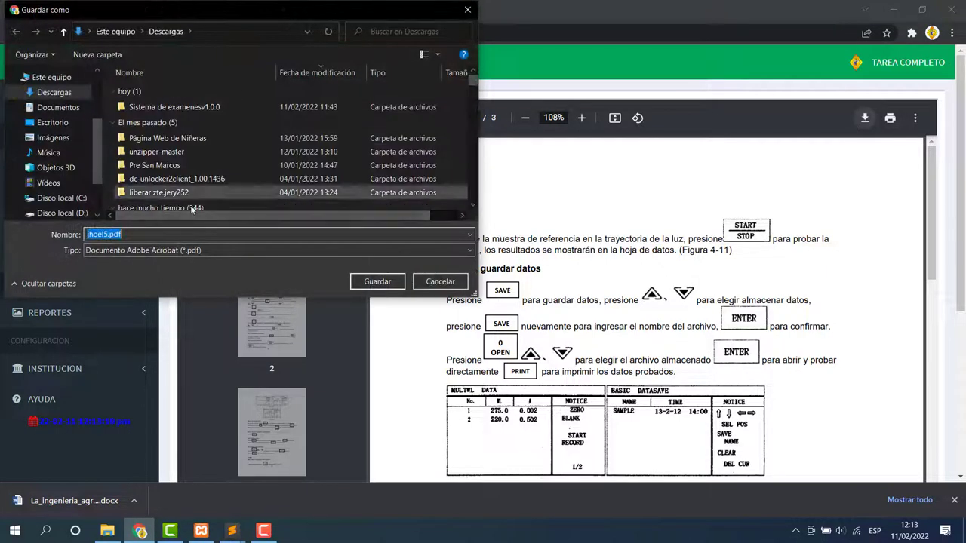
pyautogui.click(468, 10)
pyautogui.click(890, 118)
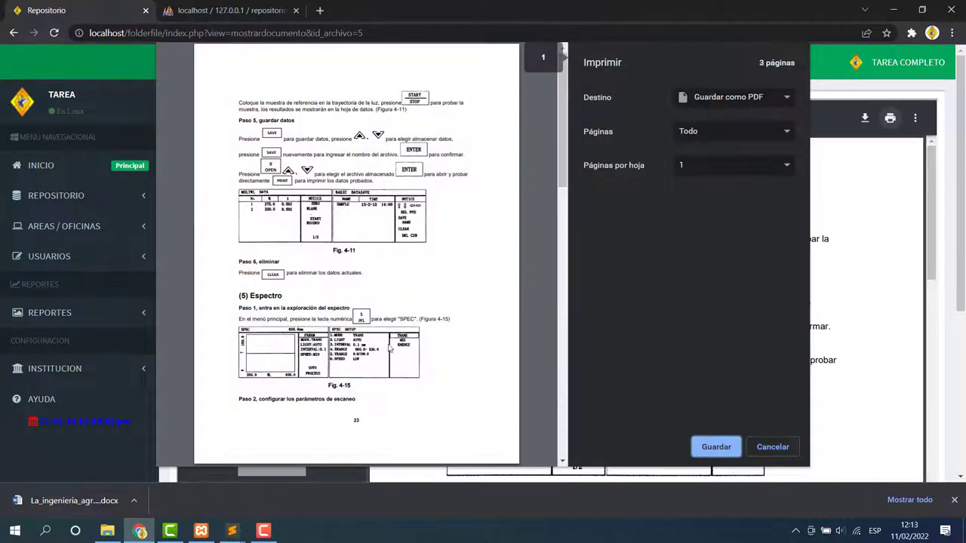
pyautogui.click(773, 447)
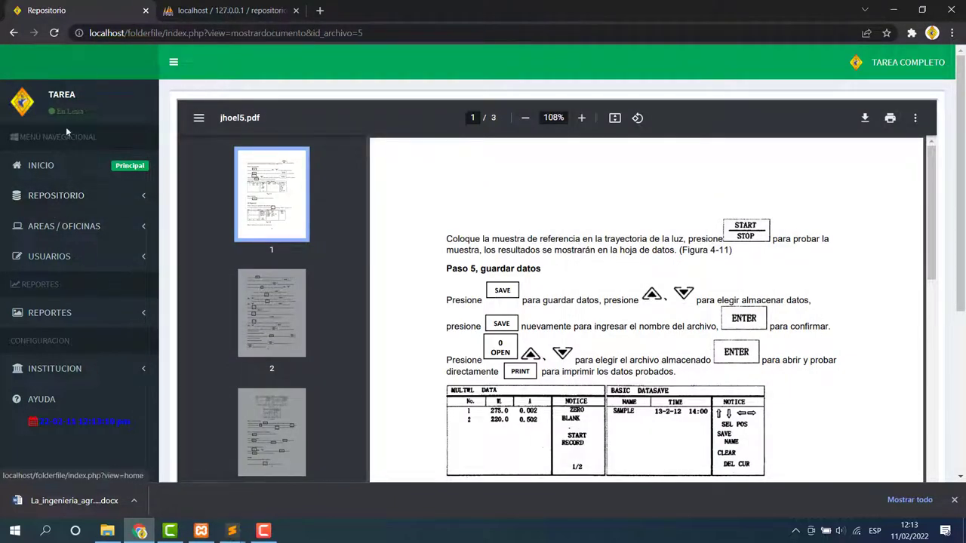
pyautogui.click(13, 32)
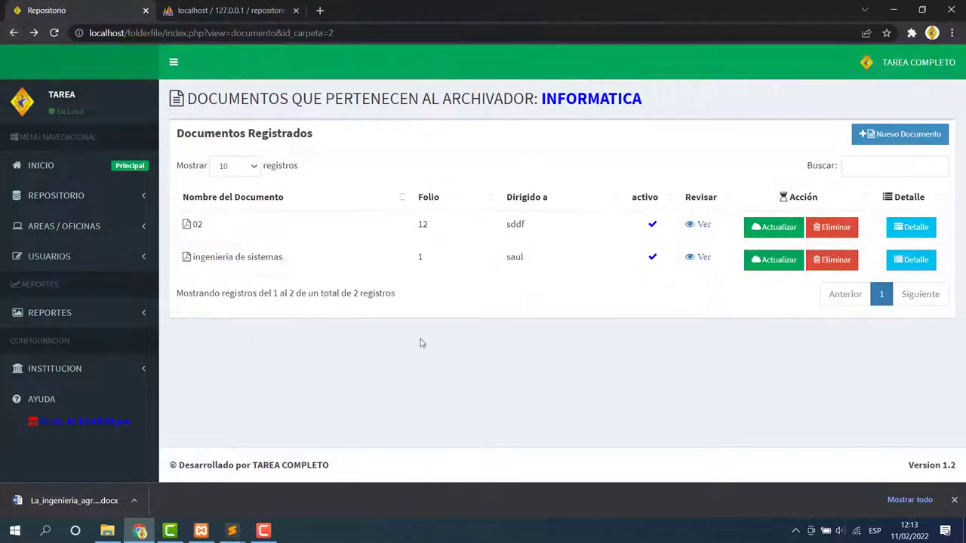
# Delete the 'ingenieria de sistemas' document from INFORMATICA.
pyautogui.click(774, 260)
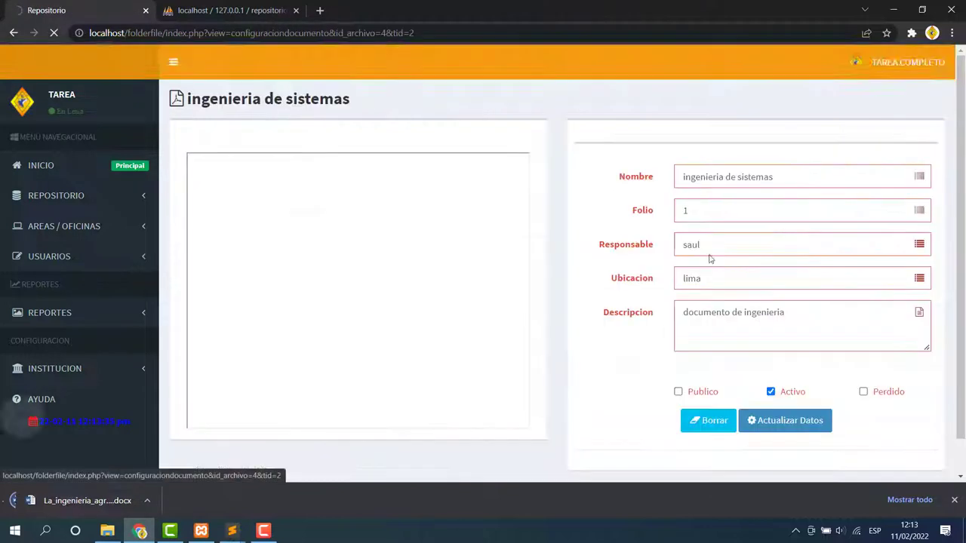
pyautogui.scroll(-1, 715, 363)
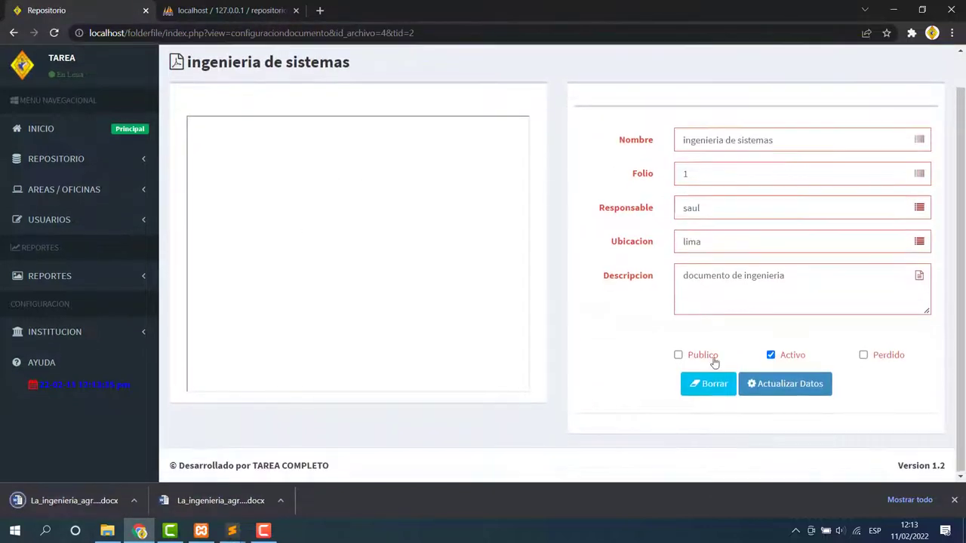
pyautogui.click(13, 32)
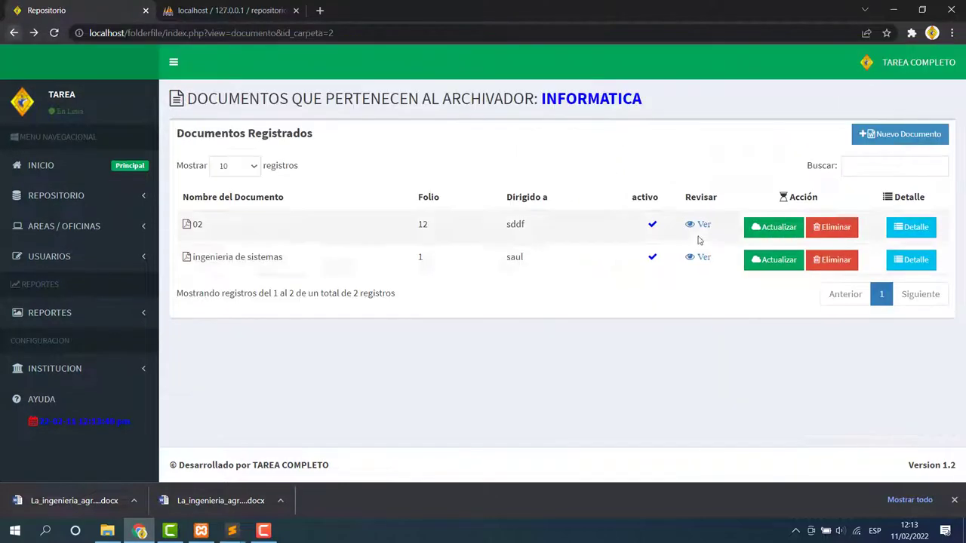
pyautogui.click(831, 259)
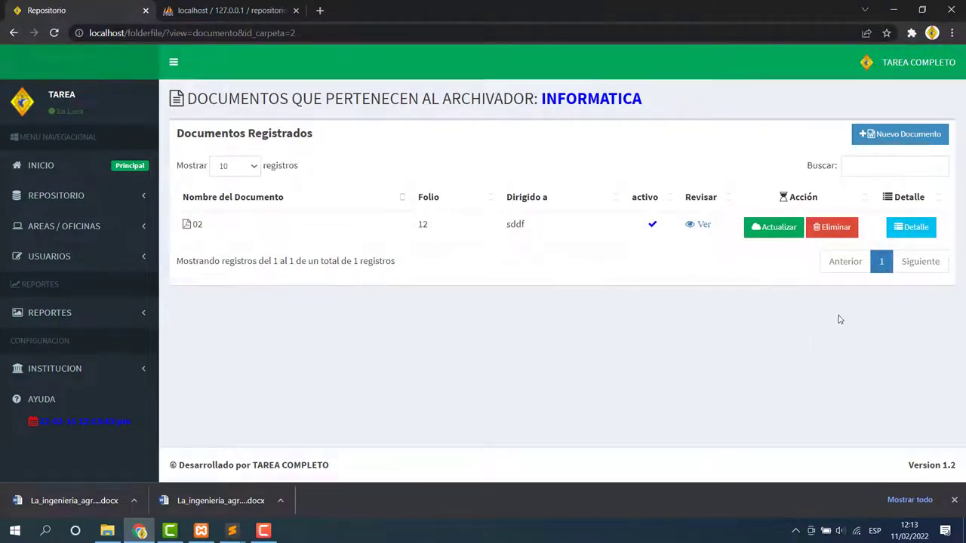
# Review document 02's details, then return to the mayoral periods list.
pyautogui.click(911, 226)
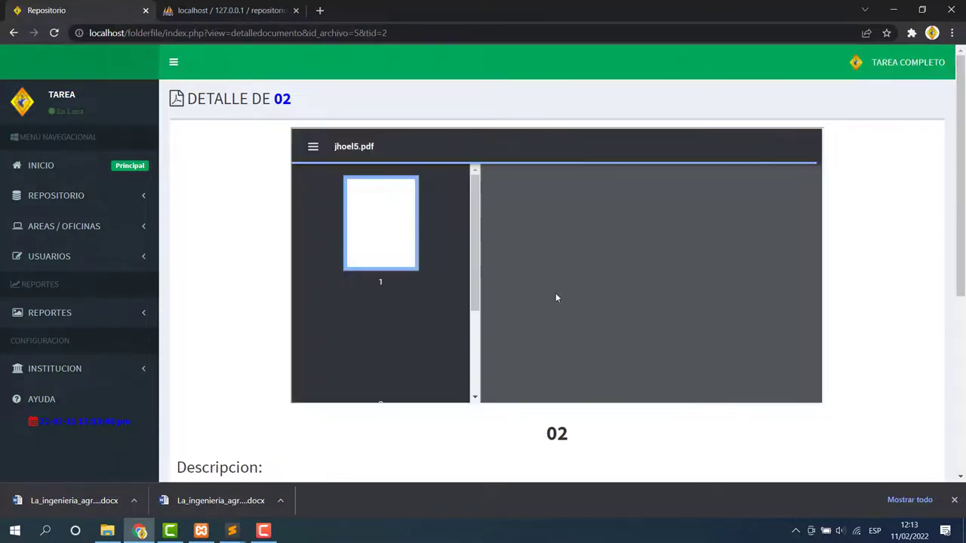
pyautogui.scroll(-4, 559, 302)
pyautogui.scroll(-1, 272, 238)
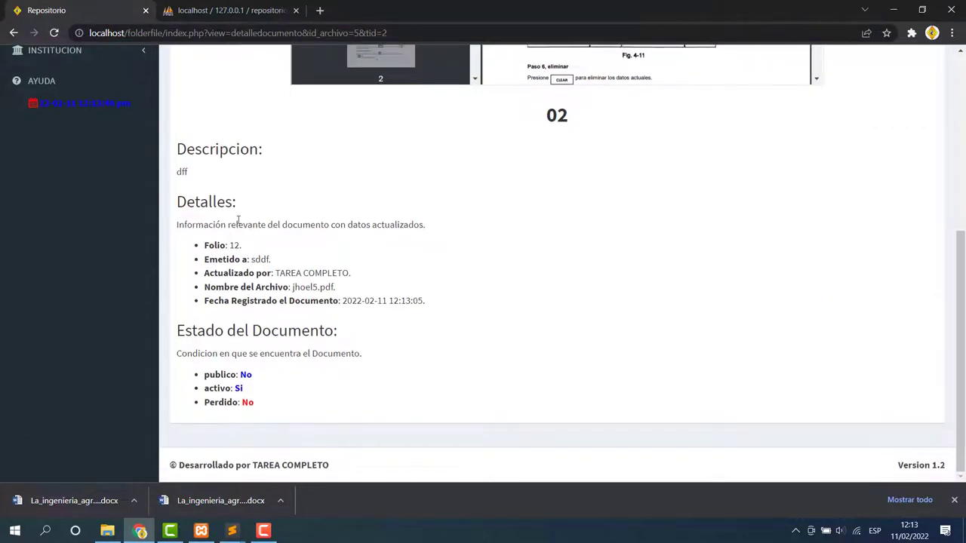
pyautogui.moveTo(179, 153); pyautogui.dragTo(390, 341)
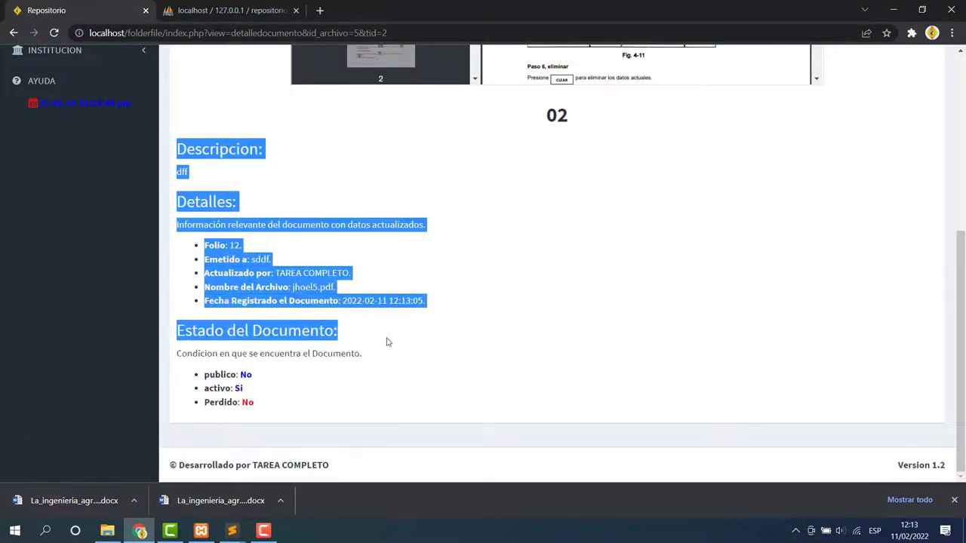
pyautogui.click(357, 254)
pyautogui.scroll(5, 373, 278)
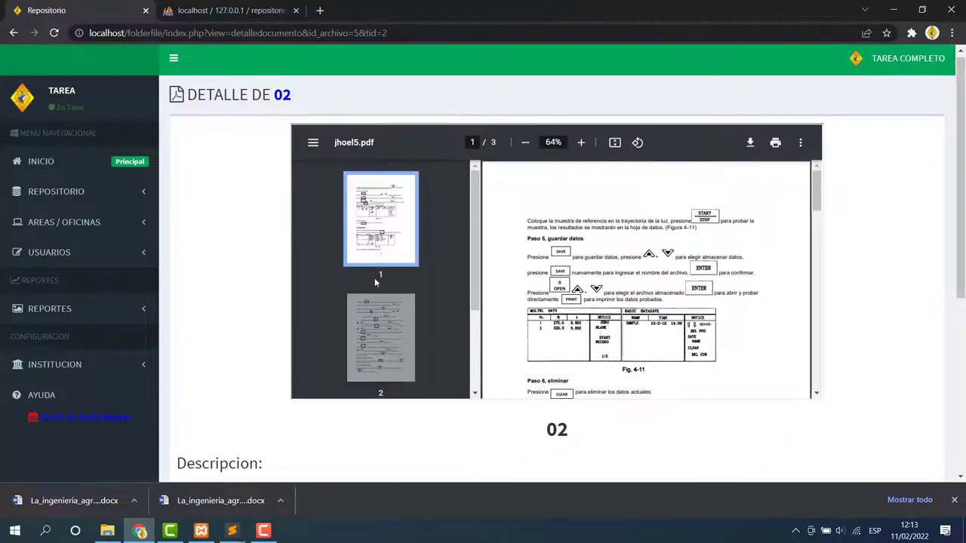
pyautogui.scroll(-2, 414, 350)
pyautogui.scroll(-2, 238, 320)
pyautogui.scroll(-2, 238, 320)
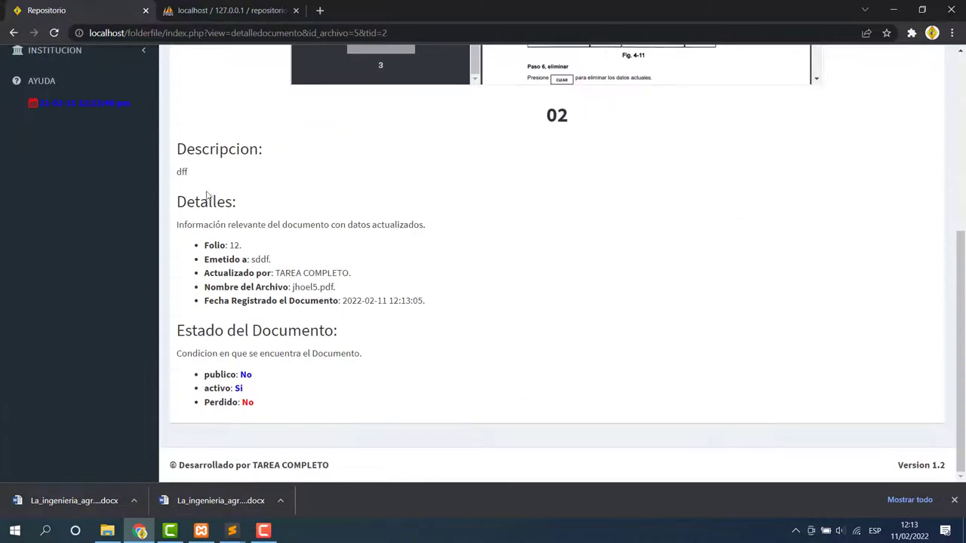
pyautogui.scroll(5, 277, 294)
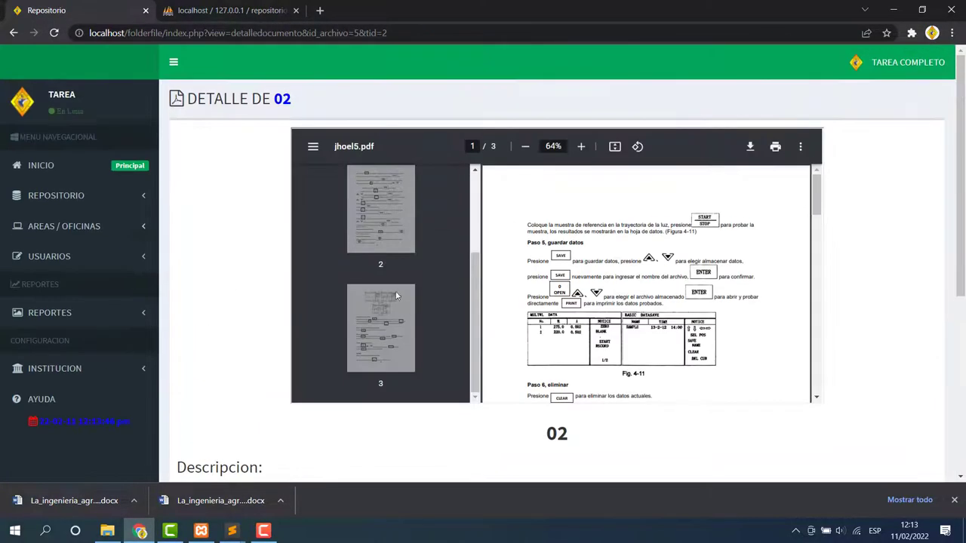
pyautogui.click(129, 196)
pyautogui.click(64, 224)
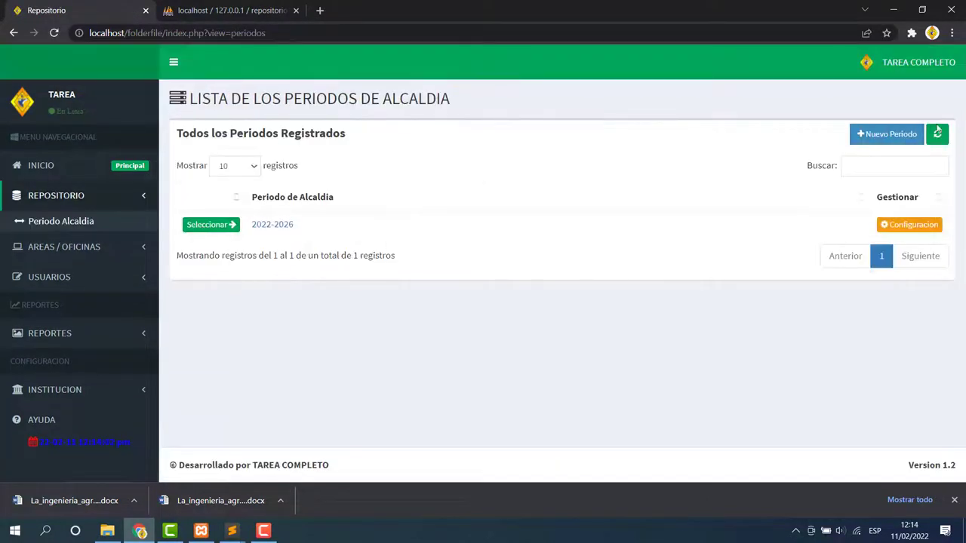
# Save active period 2027-2030 with description 'segundo periodo'.
pyautogui.click(894, 136)
pyautogui.click(433, 119)
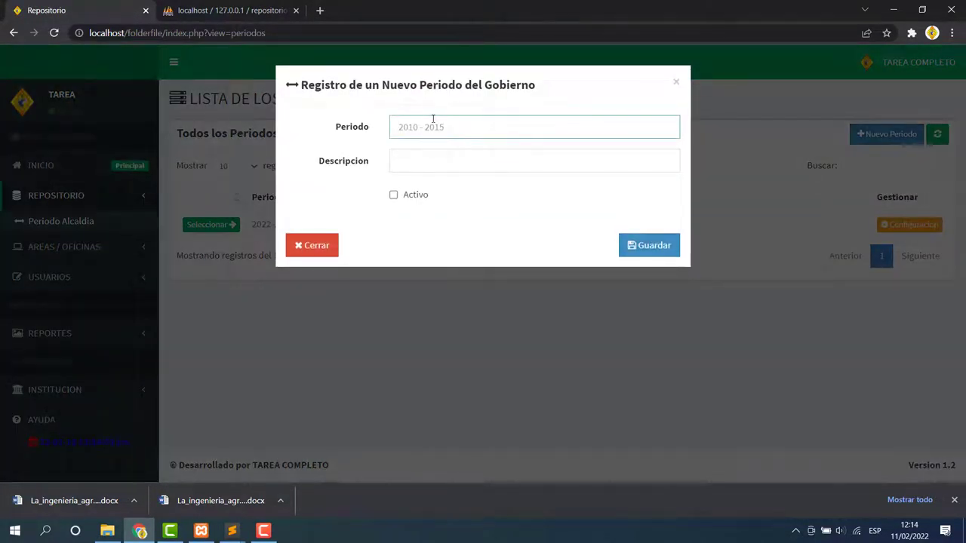
pyautogui.write('2027-2030')
pyautogui.click(419, 159)
pyautogui.write('s')
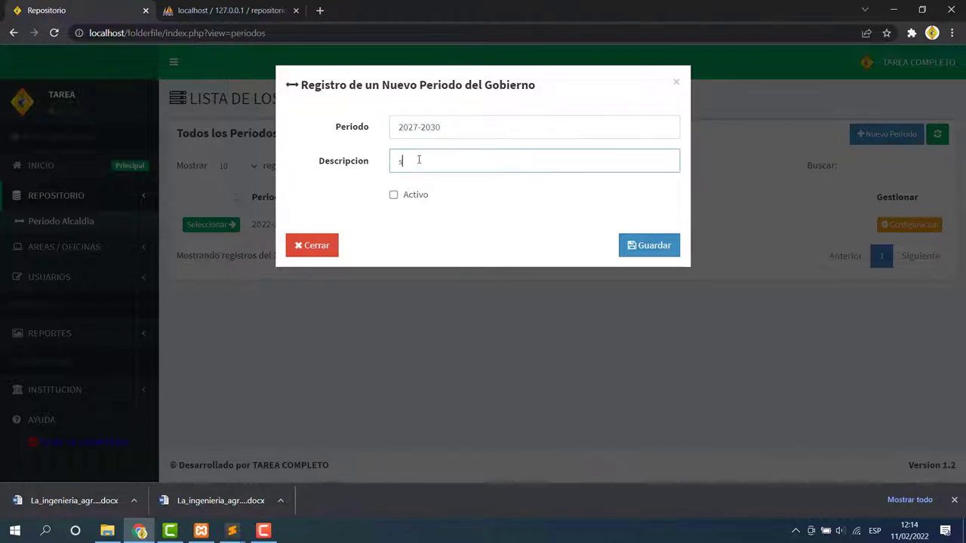
pyautogui.write('egundo periodo')
pyautogui.click(394, 196)
pyautogui.click(638, 245)
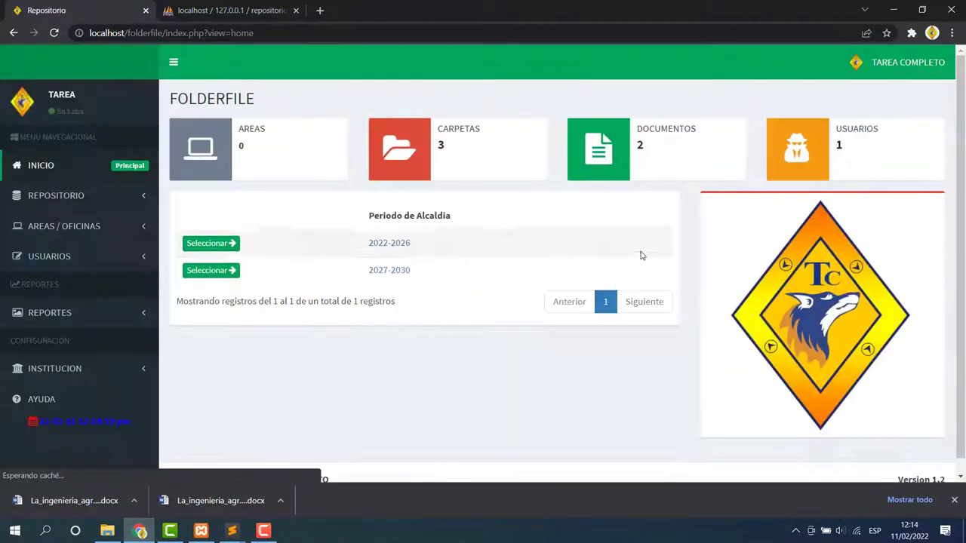
pyautogui.click(89, 230)
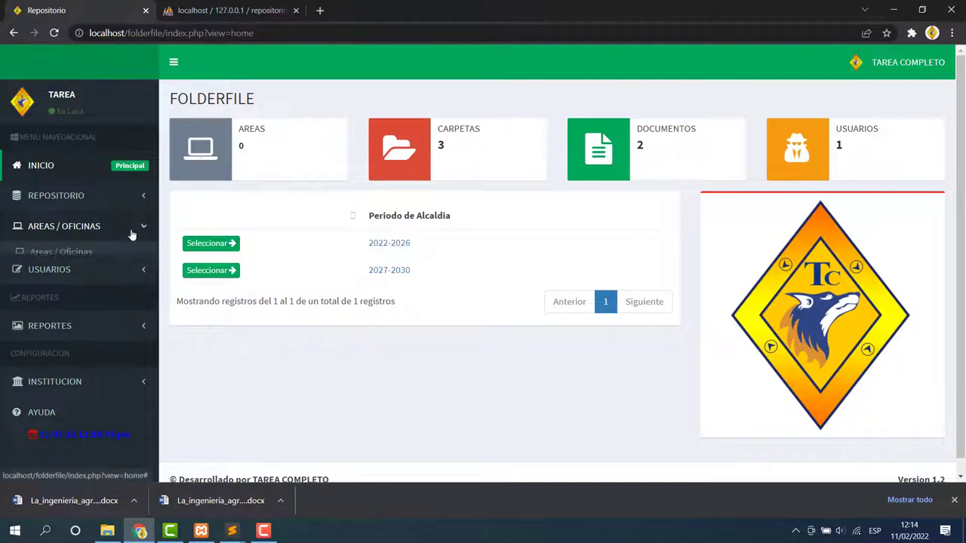
# Register a new public area named PSICOLOGIA under period 2022-2026.
pyautogui.click(79, 251)
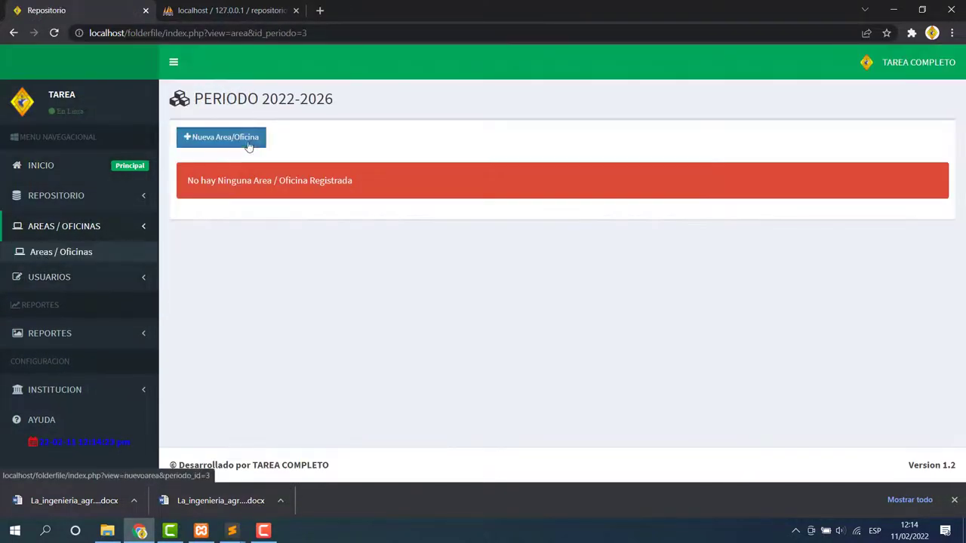
pyautogui.click(246, 144)
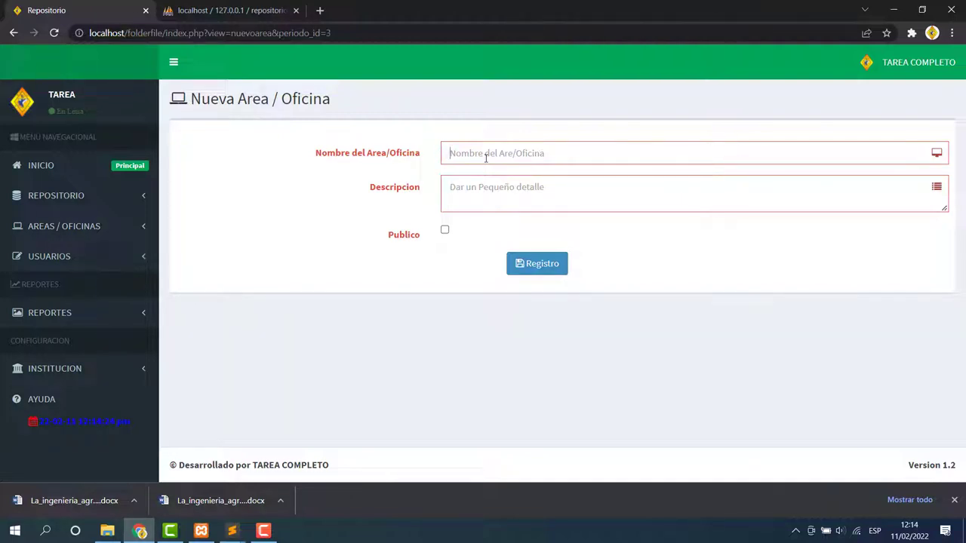
pyautogui.write('C')
pyautogui.press('BackSpace')
pyautogui.write('PSICO')
pyautogui.write('hjdsf')
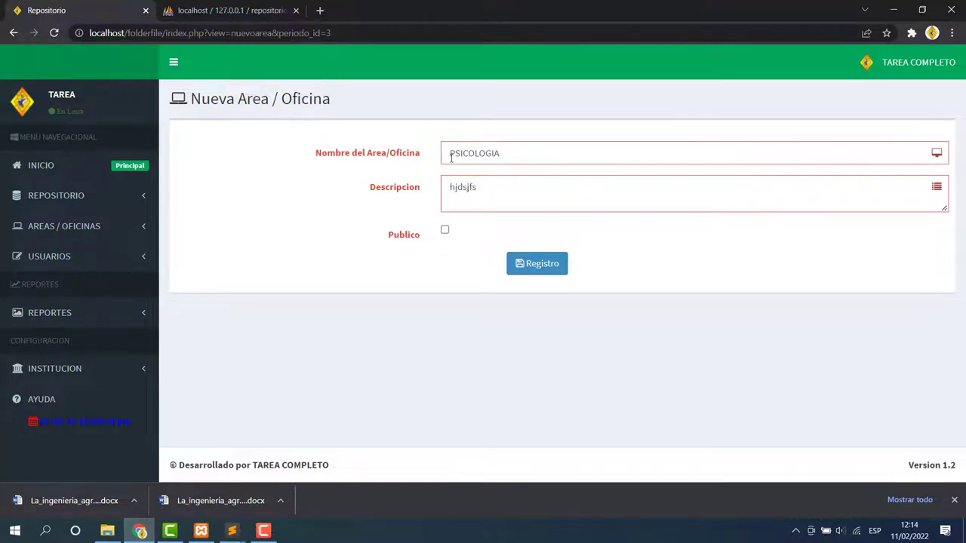
pyautogui.click(444, 230)
pyautogui.click(538, 267)
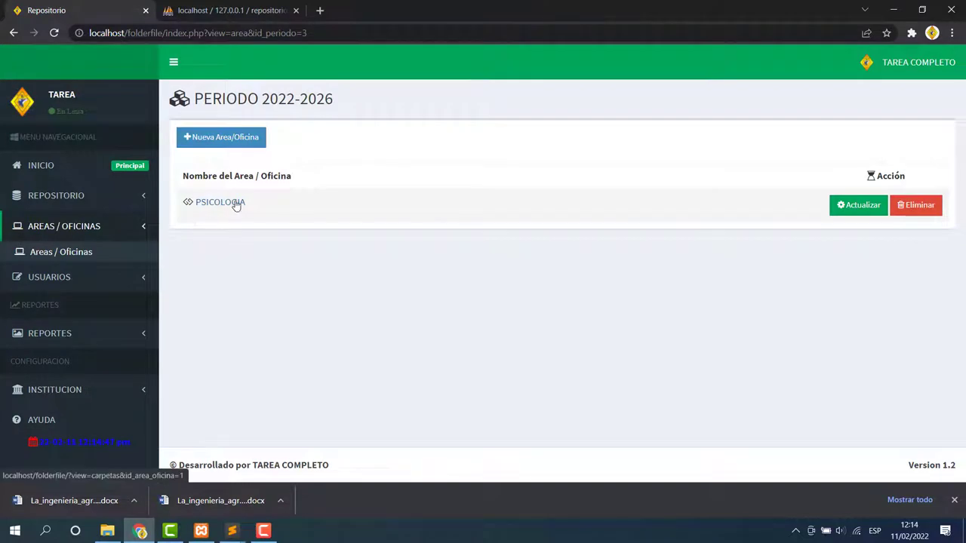
# Update the PSICOLOGIA area's settings, acknowledge the confirmation, and open its page.
pyautogui.click(840, 213)
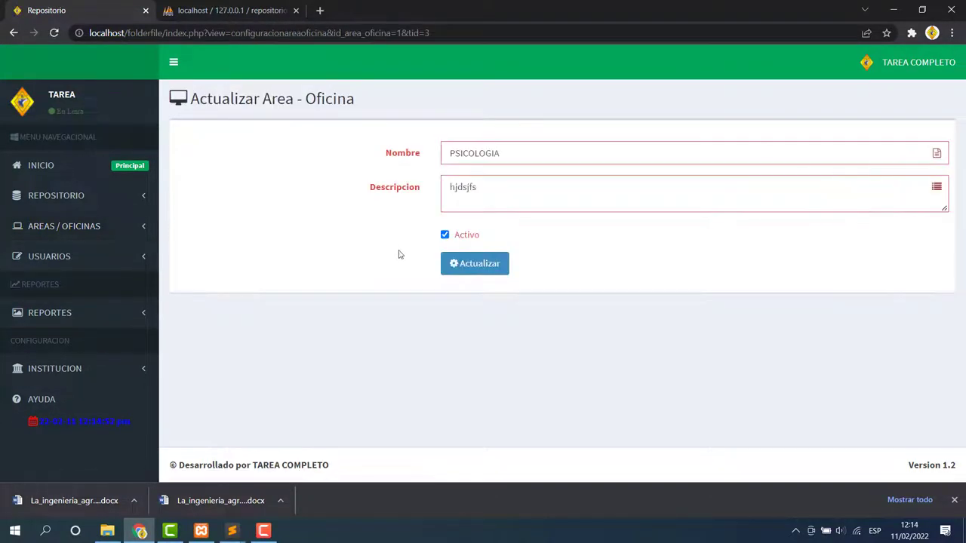
pyautogui.click(450, 264)
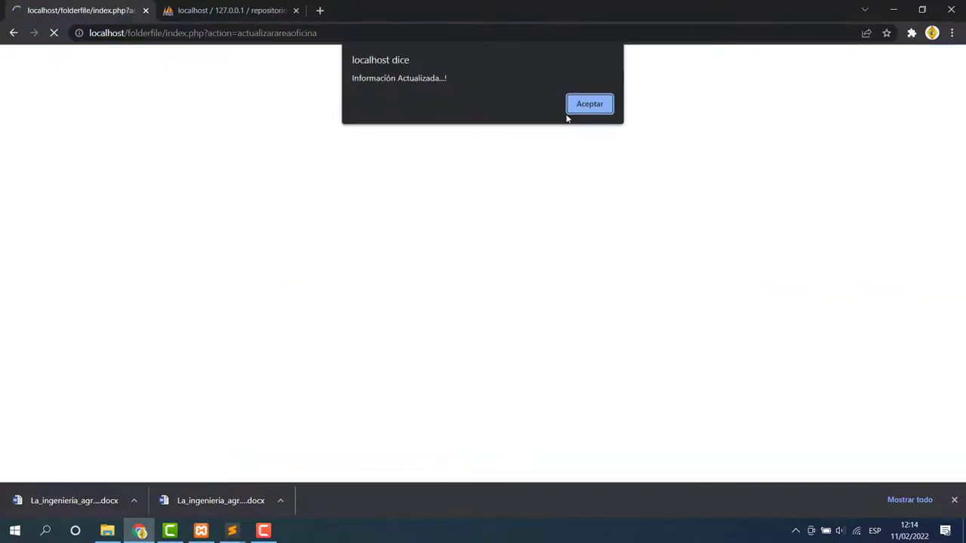
pyautogui.click(575, 106)
pyautogui.click(211, 255)
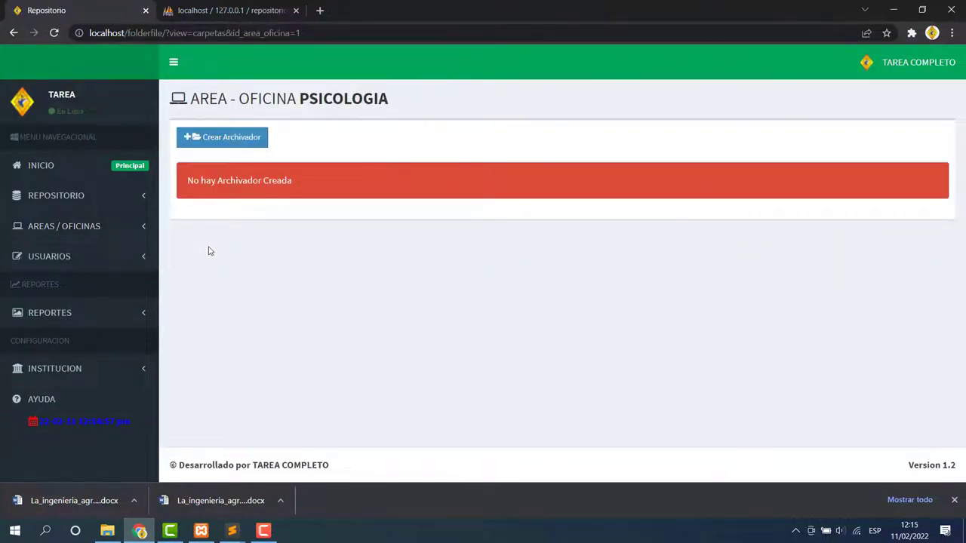
# Start a new PSICOLOGIA archive named INTRODUCCION with code 34.
pyautogui.click(221, 140)
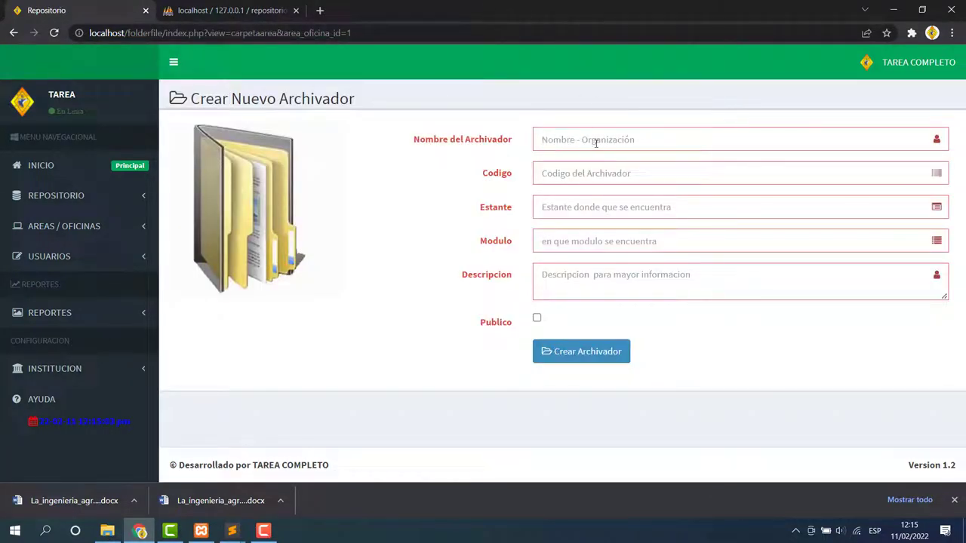
pyautogui.click(595, 143)
pyautogui.write('P')
pyautogui.press('BackSpace')
pyautogui.write('INTRODUCCION')
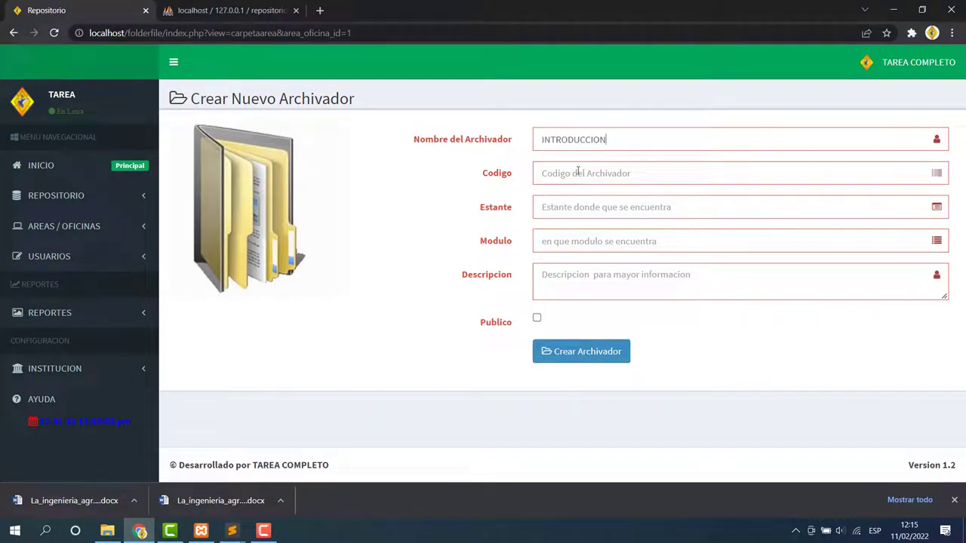
pyautogui.click(578, 172)
pyautogui.write('34')
pyautogui.write('d')
# Give it shelf 3535, module sfdf and description sffsf, mark it public, and create it.
pyautogui.click(579, 241)
pyautogui.write('s')
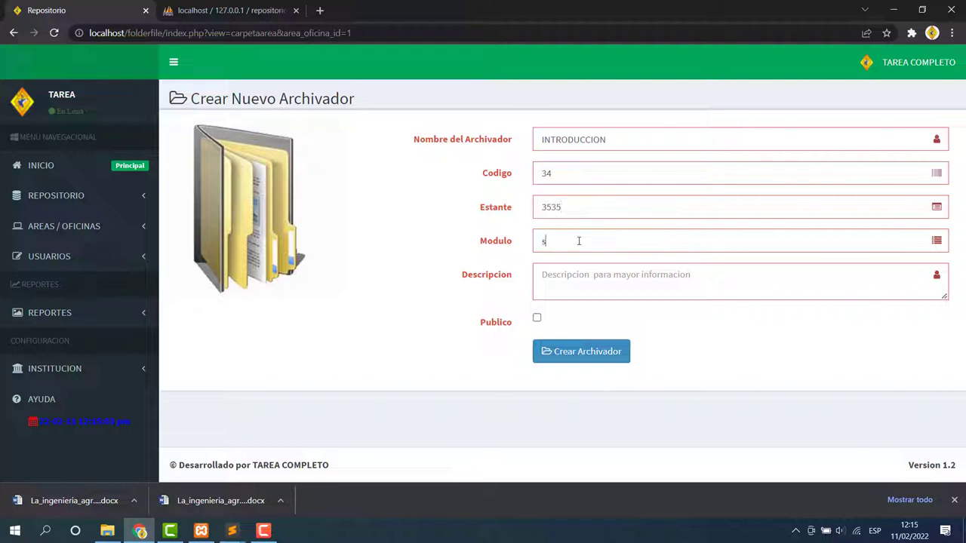
pyautogui.click(550, 290)
pyautogui.write('sffsf')
pyautogui.click(537, 318)
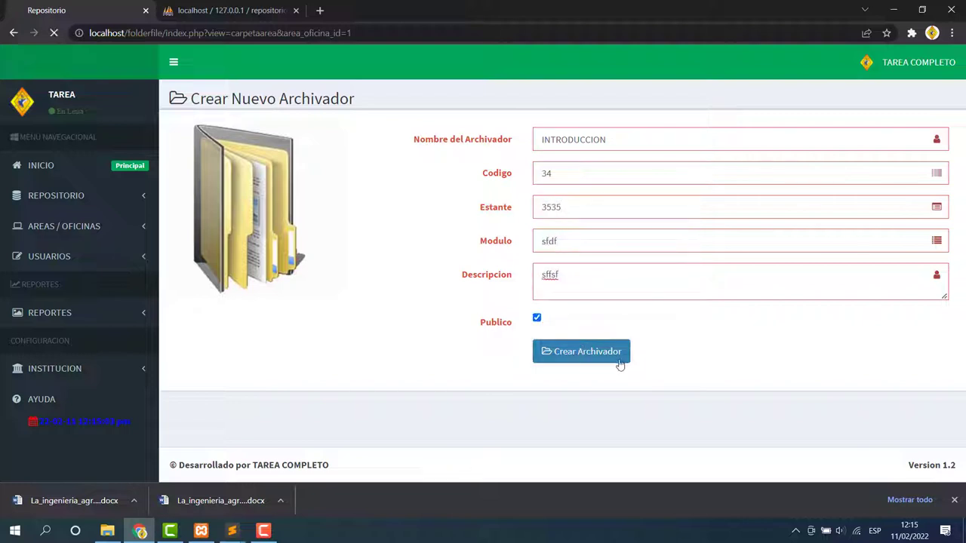
pyautogui.click(619, 363)
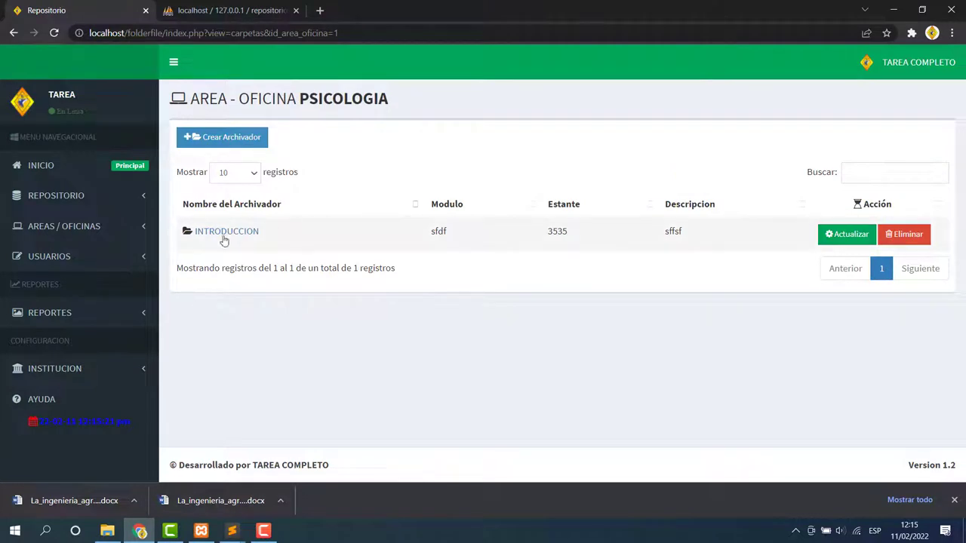
pyautogui.moveTo(209, 98); pyautogui.dragTo(442, 106)
# Start a new document in INTRODUCCION and choose the PDF file jhoel5.pdf.
pyautogui.click(209, 231)
pyautogui.click(899, 133)
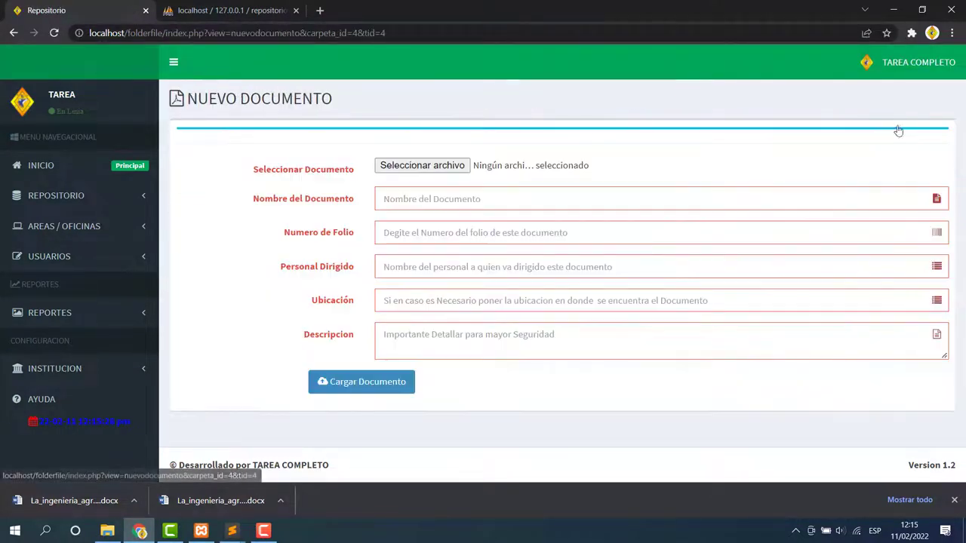
pyautogui.click(422, 165)
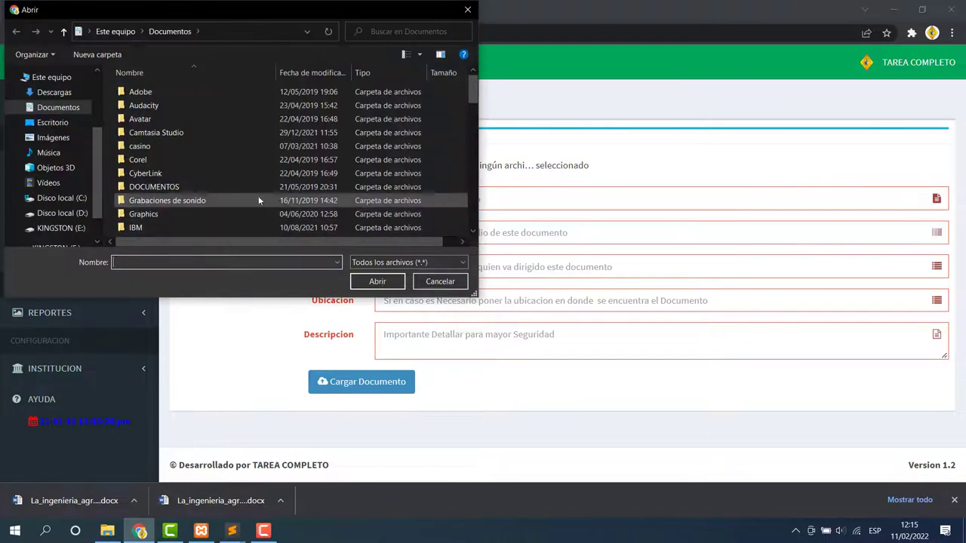
pyautogui.scroll(-15, 226, 166)
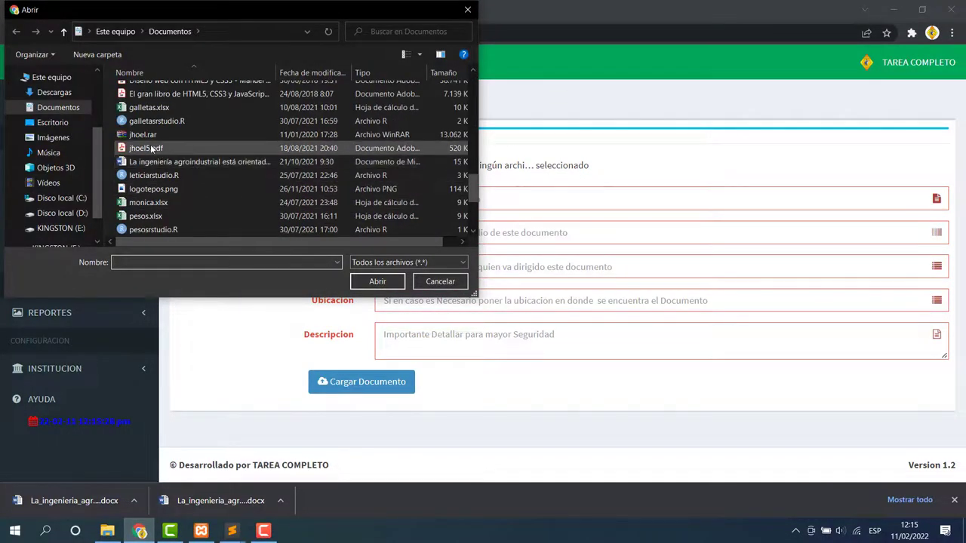
pyautogui.click(146, 148)
pyautogui.click(386, 283)
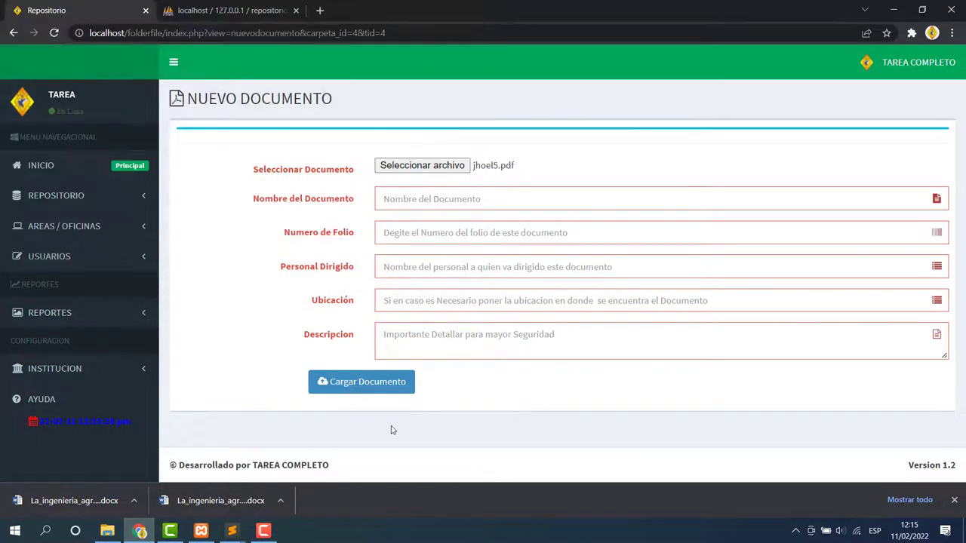
# Name the document ere, folio tet, addressed to ett, location and description test, and upload it.
pyautogui.click(359, 390)
pyautogui.write('ere')
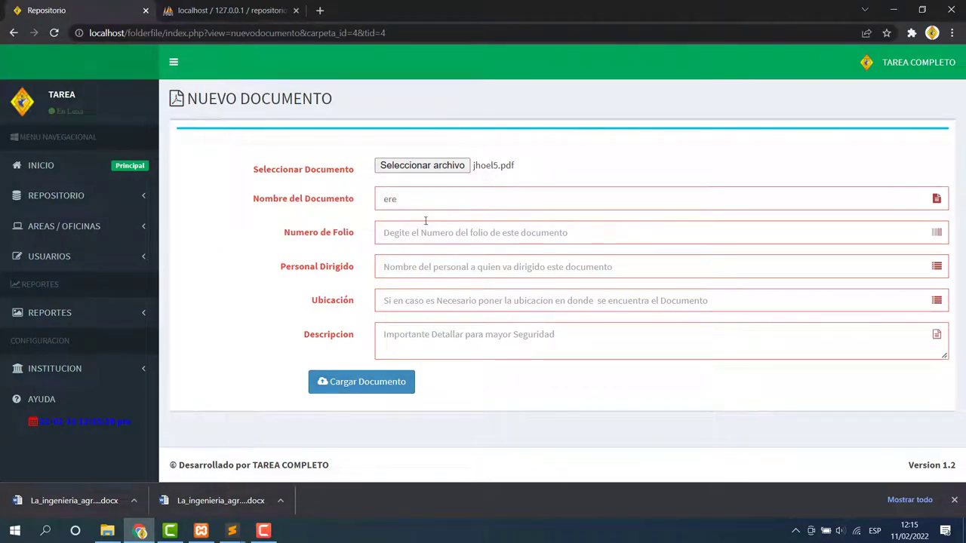
pyautogui.click(424, 230)
pyautogui.write('tet')
pyautogui.click(416, 268)
pyautogui.write('ert')
pyautogui.click(394, 301)
pyautogui.write('test')
pyautogui.click(410, 334)
pyautogui.write('test')
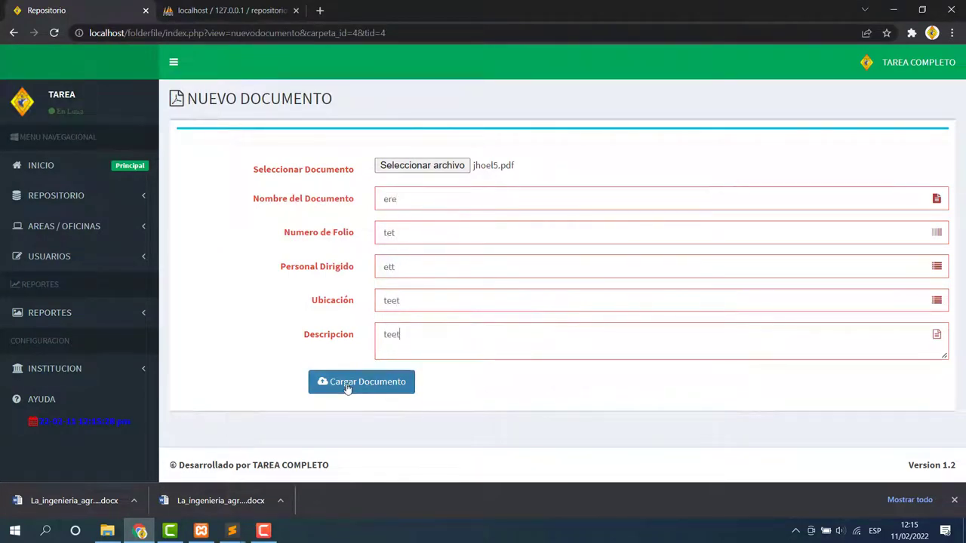
pyautogui.click(353, 383)
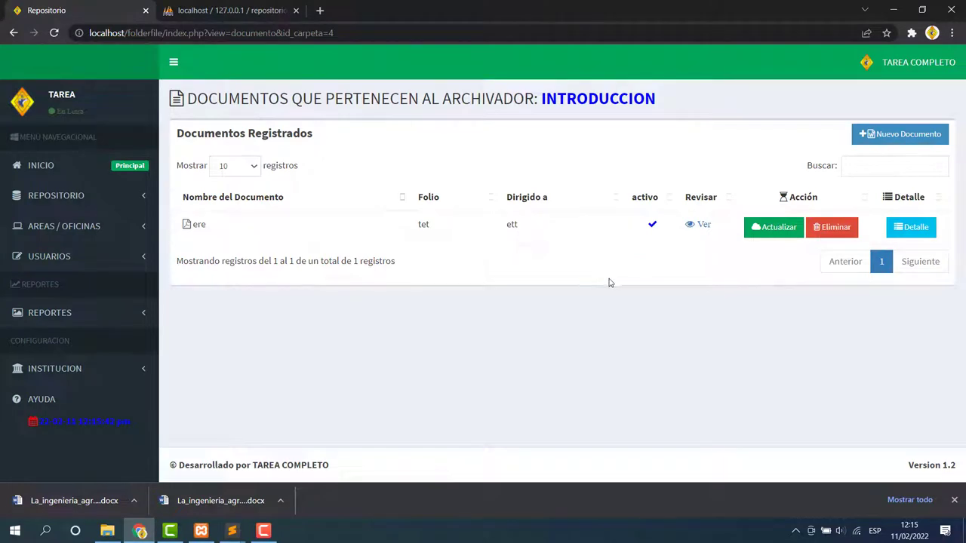
# Check the uploaded PDF and ere's details, then go to the areas and offices list.
pyautogui.click(706, 225)
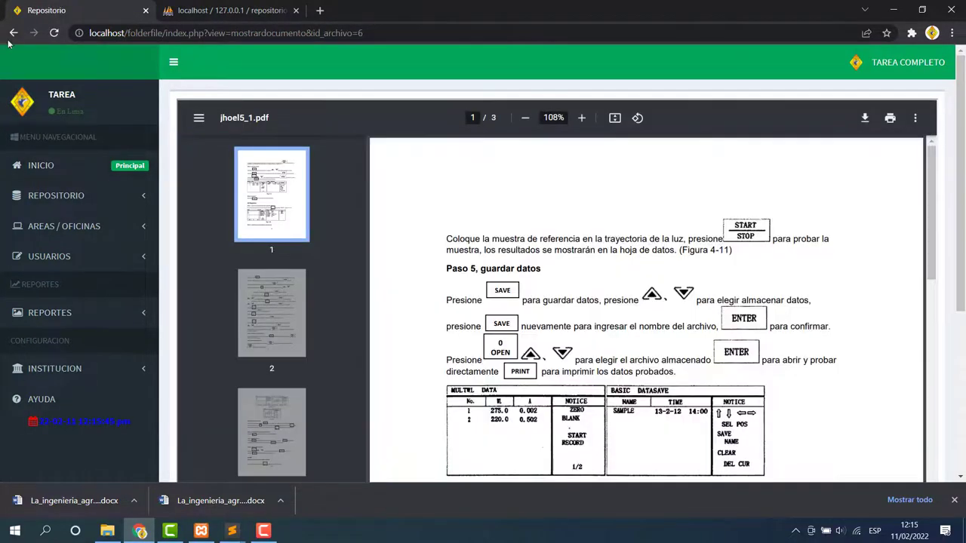
pyautogui.click(14, 32)
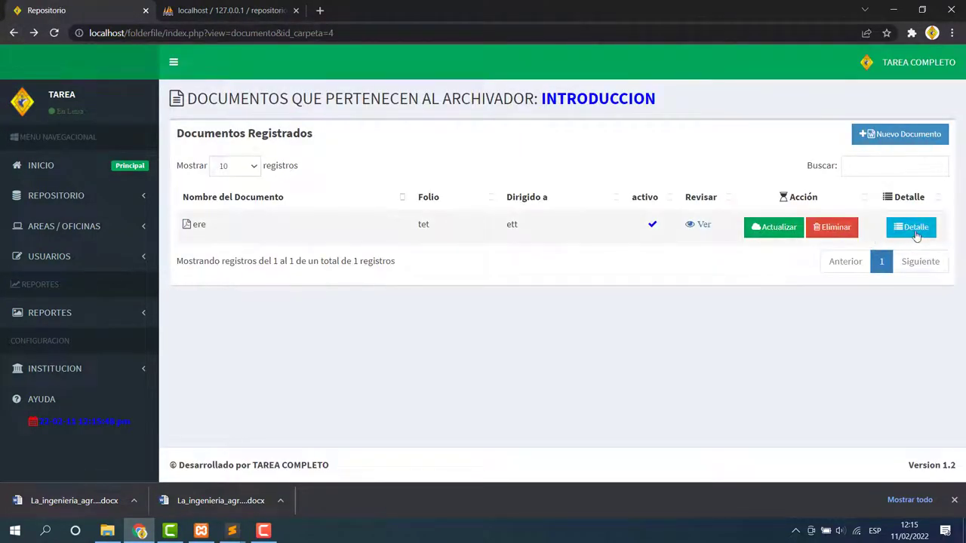
pyautogui.click(917, 236)
pyautogui.click(13, 32)
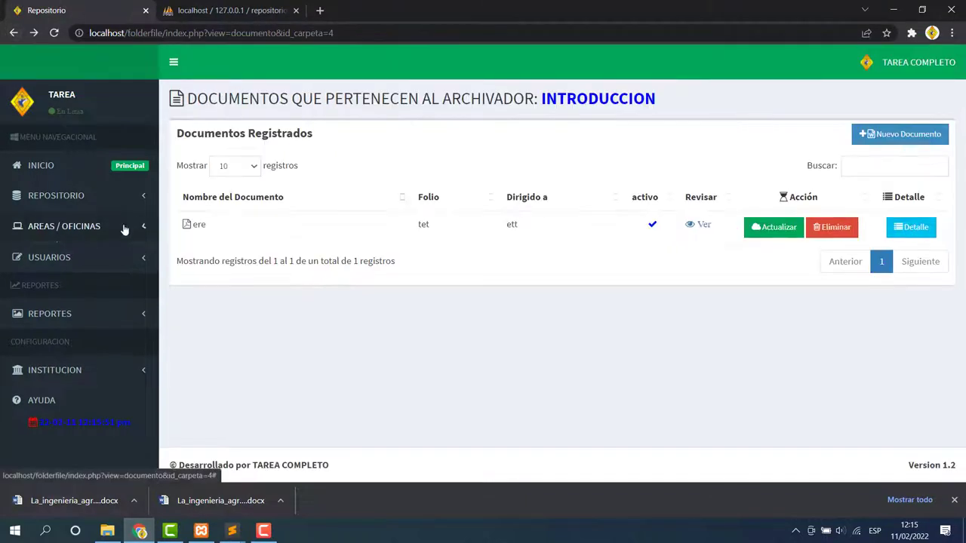
pyautogui.click(124, 228)
pyautogui.click(65, 259)
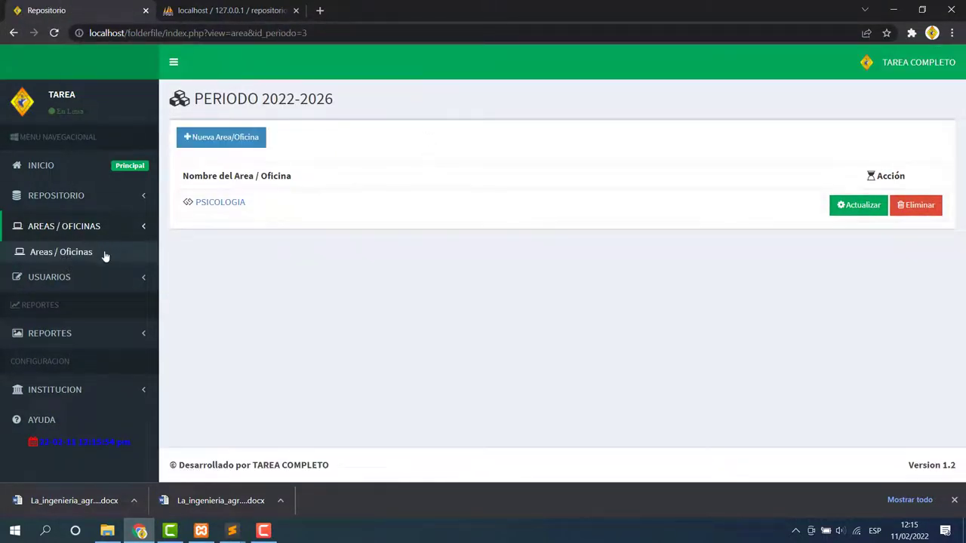
# Start registering a new manager, entering the first name, ID number and phone number.
pyautogui.click(66, 281)
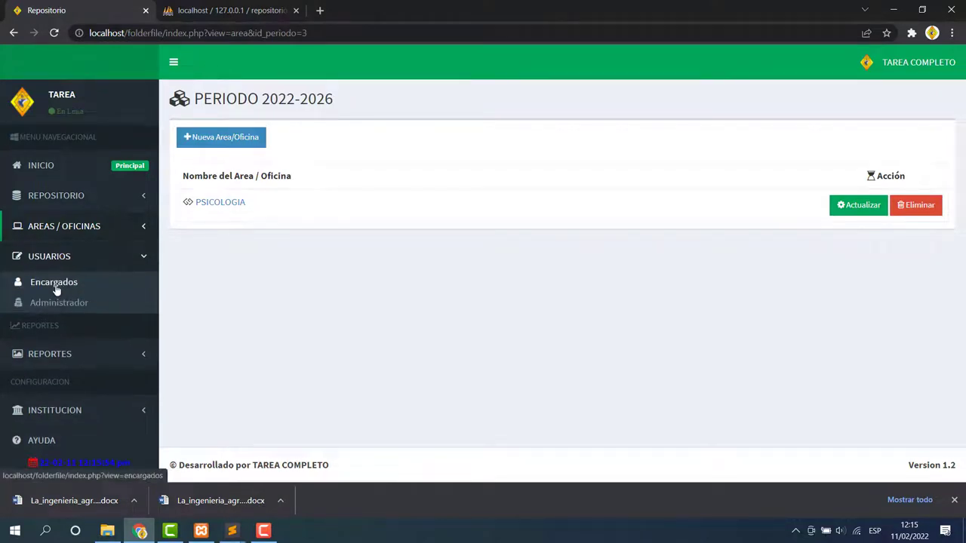
pyautogui.click(26, 286)
pyautogui.click(239, 140)
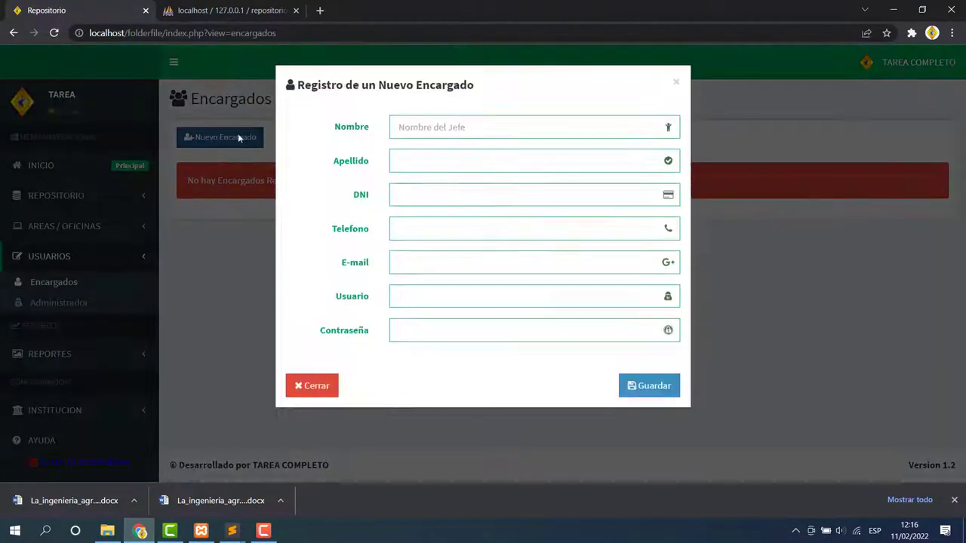
pyautogui.click(435, 133)
pyautogui.write('JOEL')
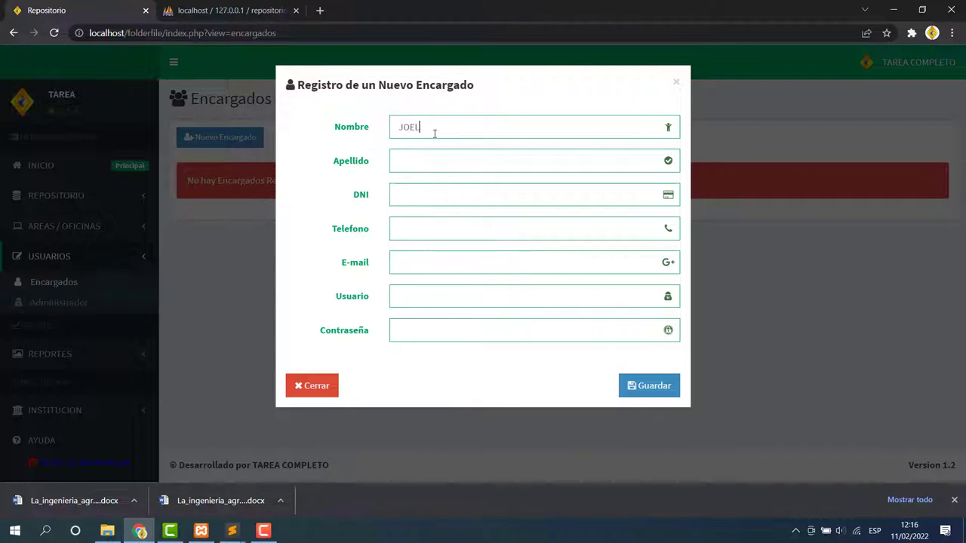
pyautogui.press('BackSpace')
pyautogui.press('BackSpace')
pyautogui.press('BackSpace')
pyautogui.press('BackSpace')
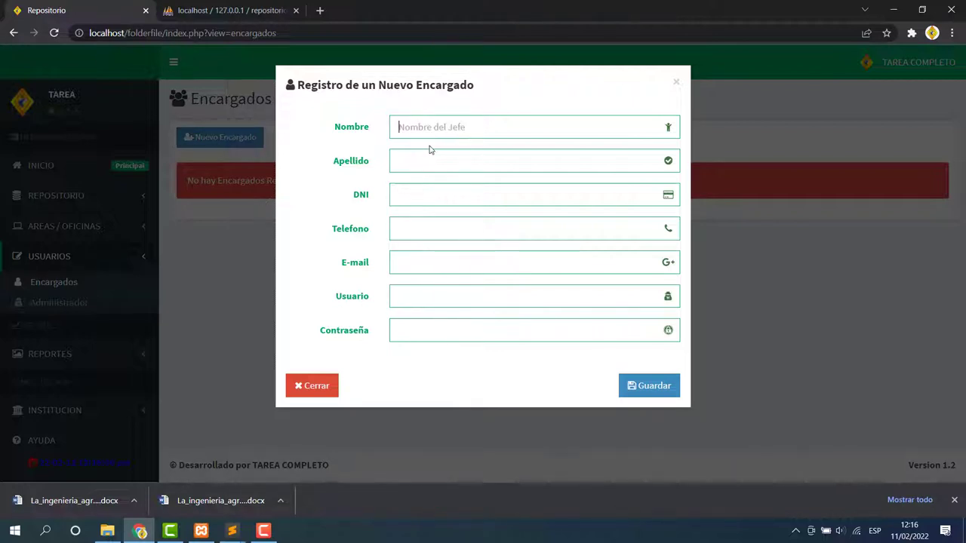
pyautogui.write('JOe')
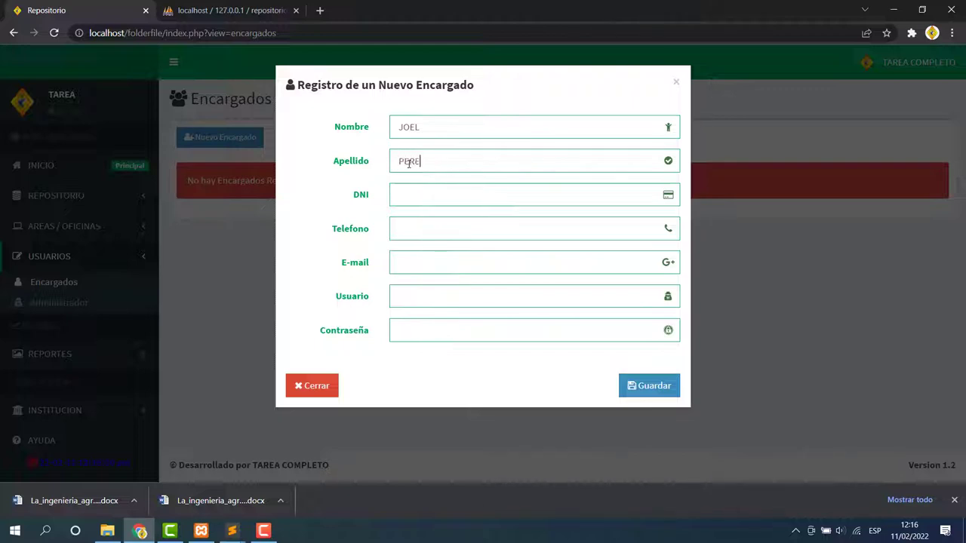
pyautogui.click(425, 201)
pyautogui.write('12345')
pyautogui.click(414, 230)
pyautogui.write('234325')
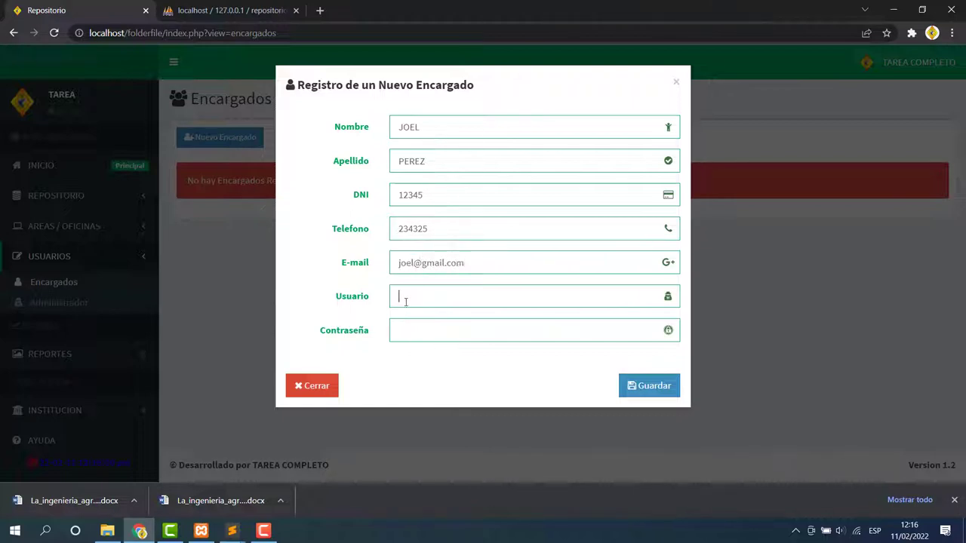
# Set the manager's password, save it, dismiss the browser prompts, and view its privilege settings.
pyautogui.click(409, 330)
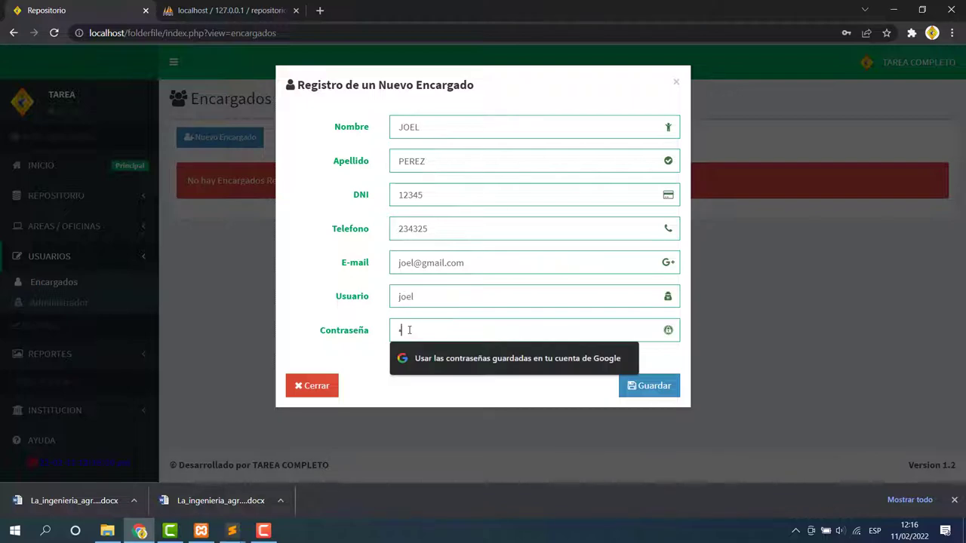
pyautogui.click(647, 387)
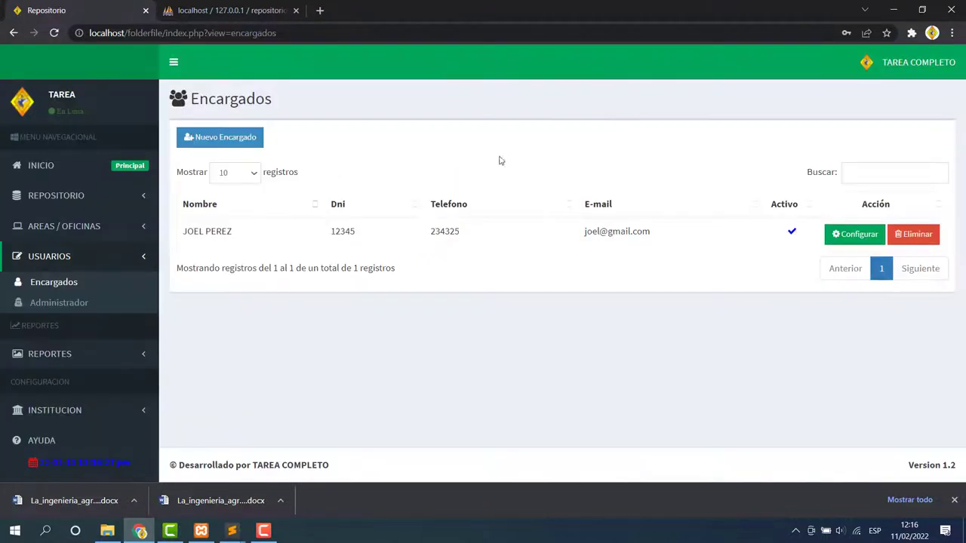
pyautogui.click(587, 230)
pyautogui.click(864, 243)
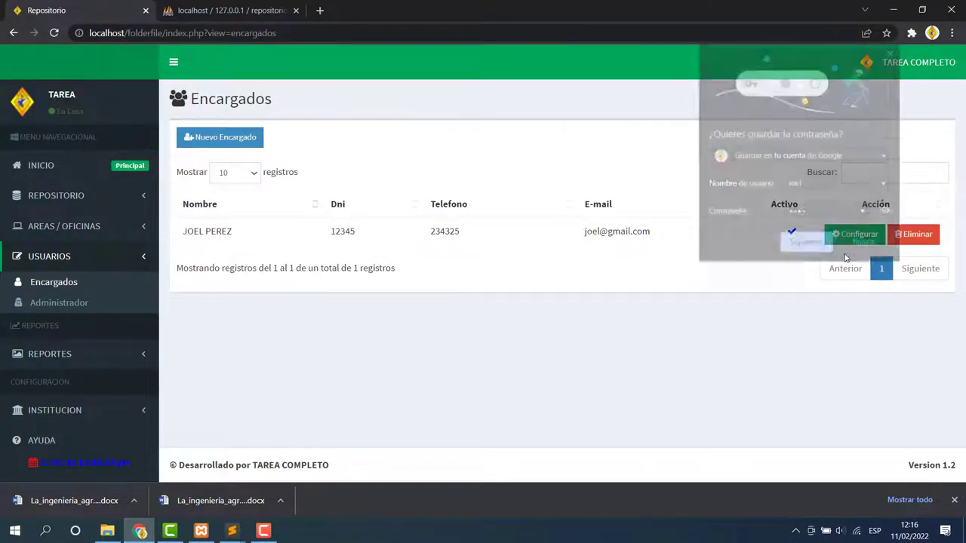
pyautogui.click(855, 234)
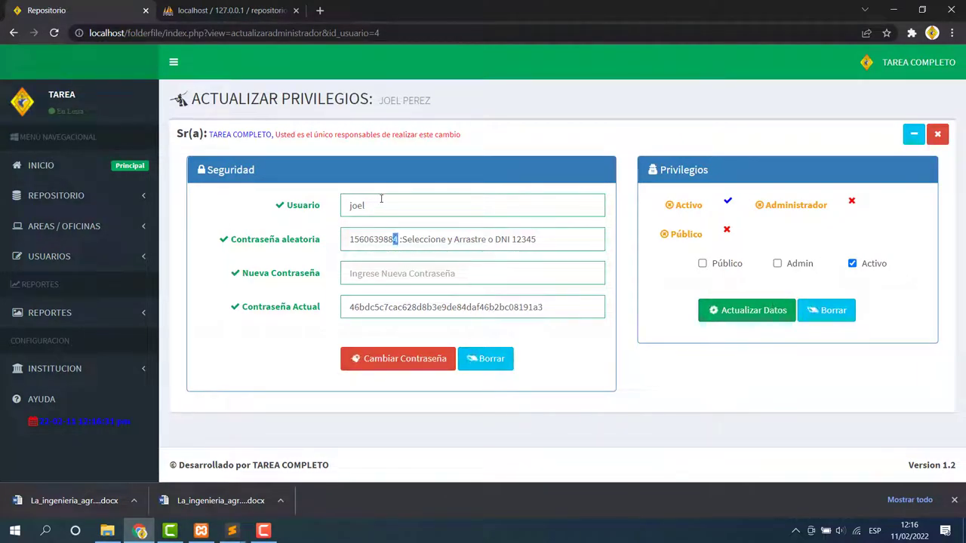
pyautogui.click(357, 205)
# Return to the managers list, opening and closing another new-manager form.
pyautogui.click(128, 268)
pyautogui.click(65, 281)
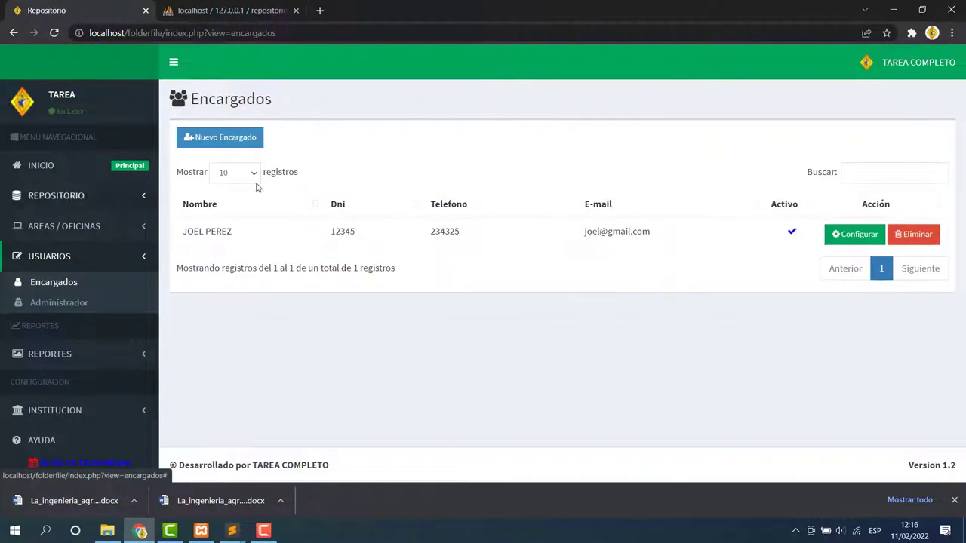
pyautogui.click(218, 138)
pyautogui.click(106, 316)
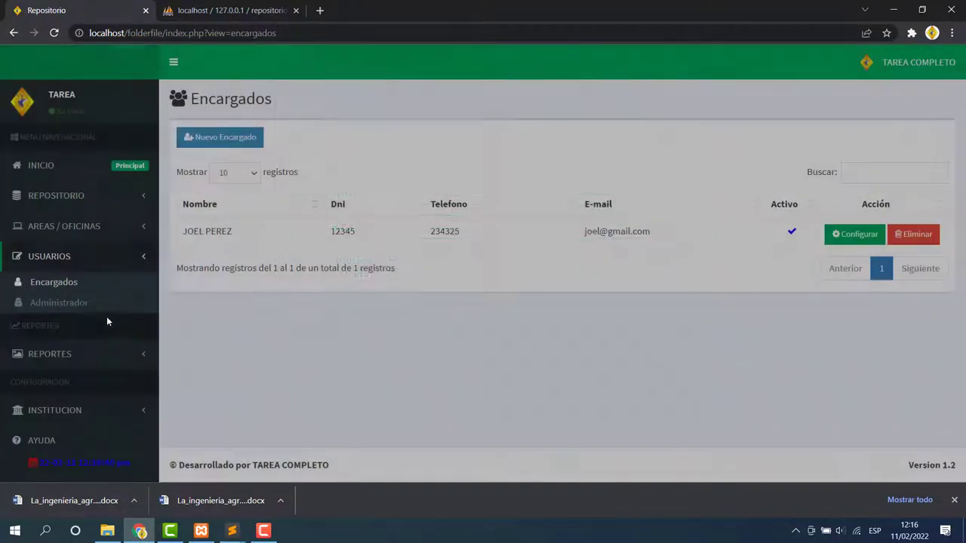
# Open the administrators list, close an empty new-administrator form unsaved, and reveal the reports menu.
pyautogui.click(68, 303)
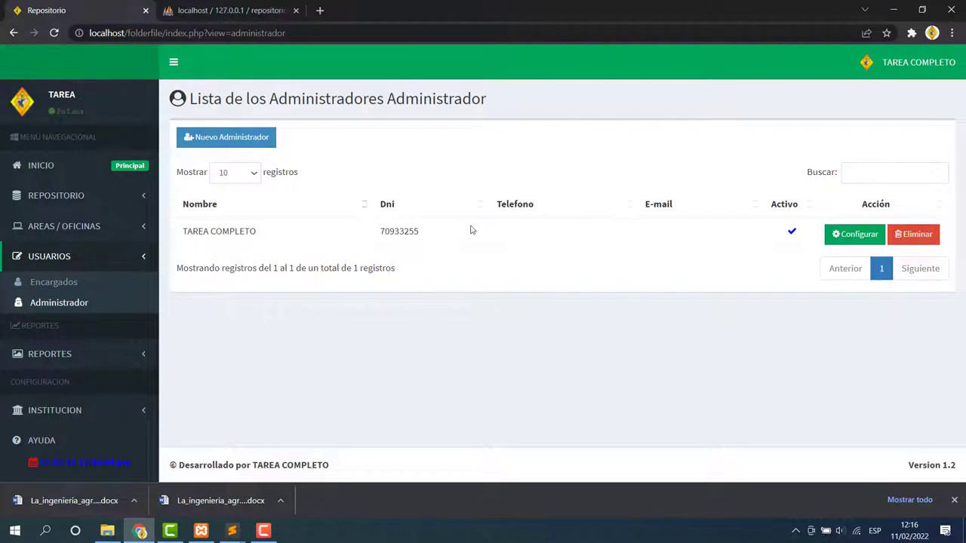
pyautogui.click(226, 137)
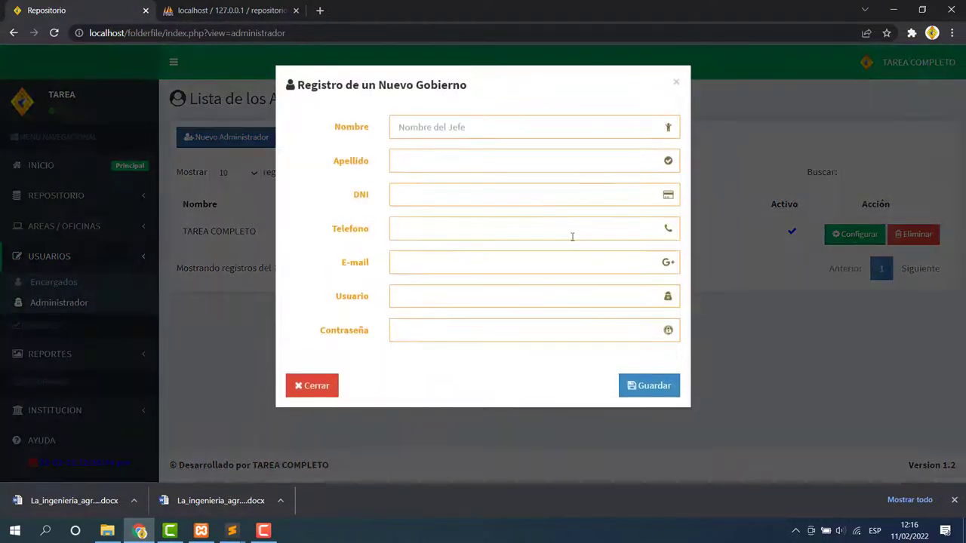
pyautogui.click(645, 388)
pyautogui.click(324, 385)
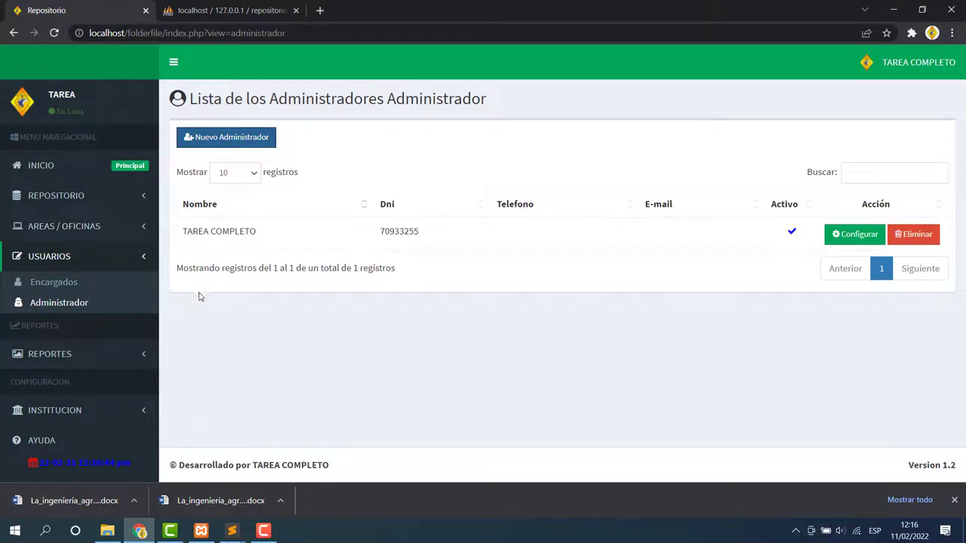
pyautogui.click(144, 354)
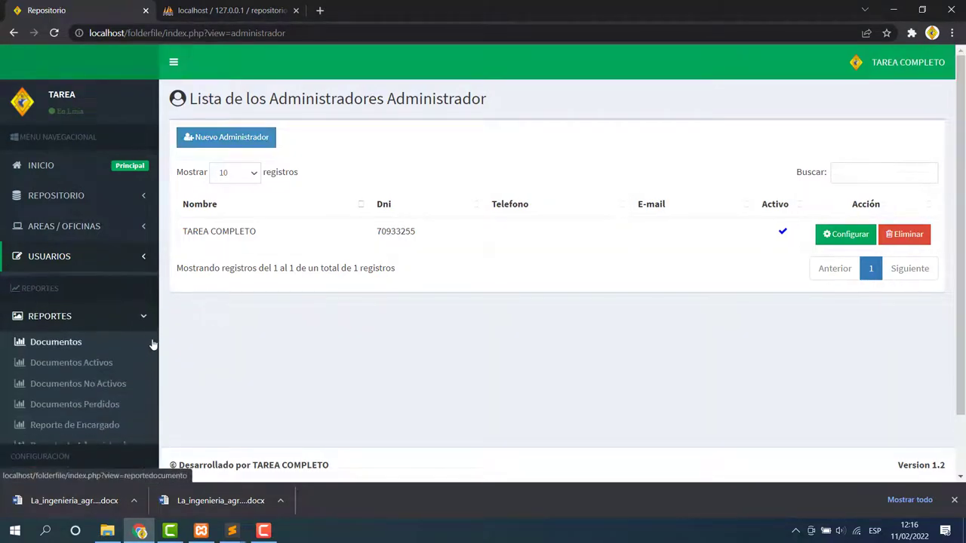
# Run the all-documents report from 11/02/2022 to 12/02/2022.
pyautogui.click(34, 339)
pyautogui.click(345, 155)
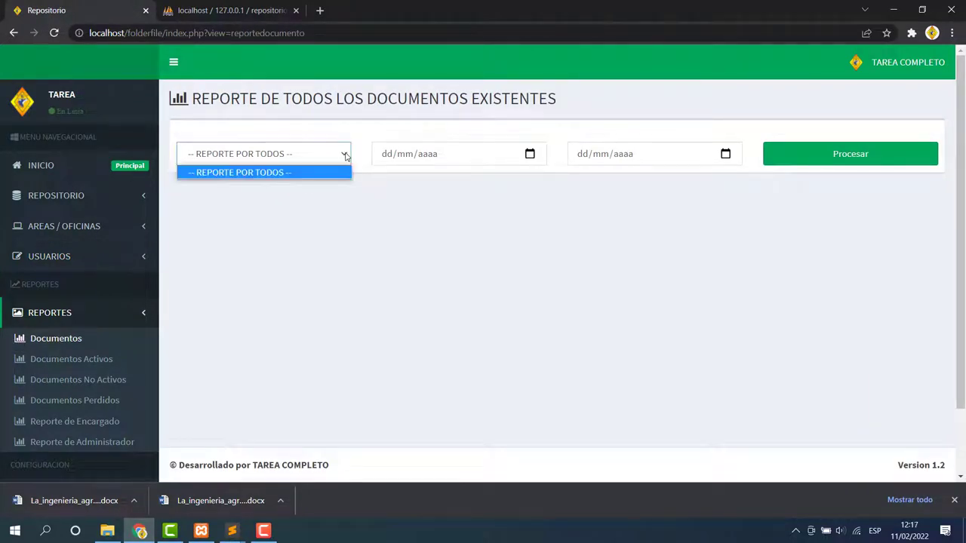
pyautogui.click(316, 174)
pyautogui.click(528, 157)
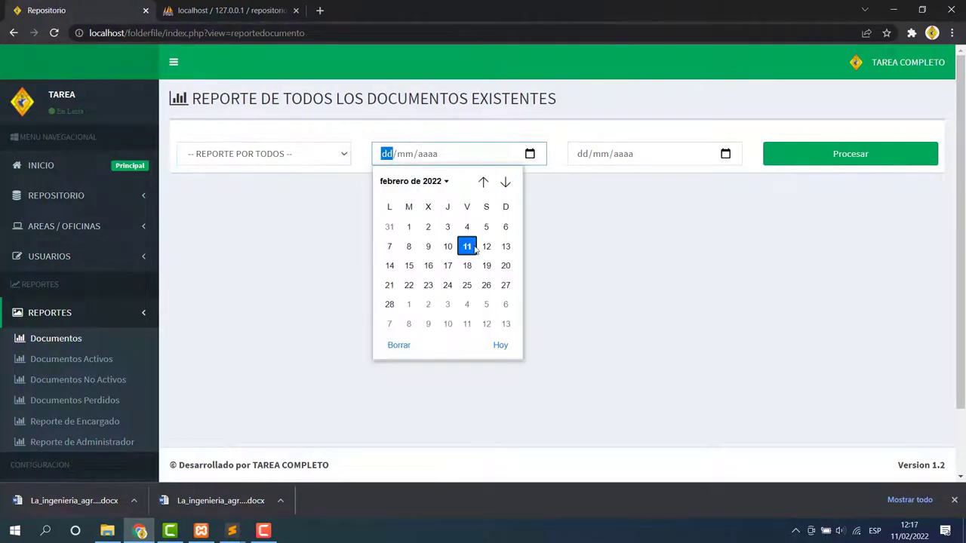
pyautogui.click(469, 247)
pyautogui.click(726, 154)
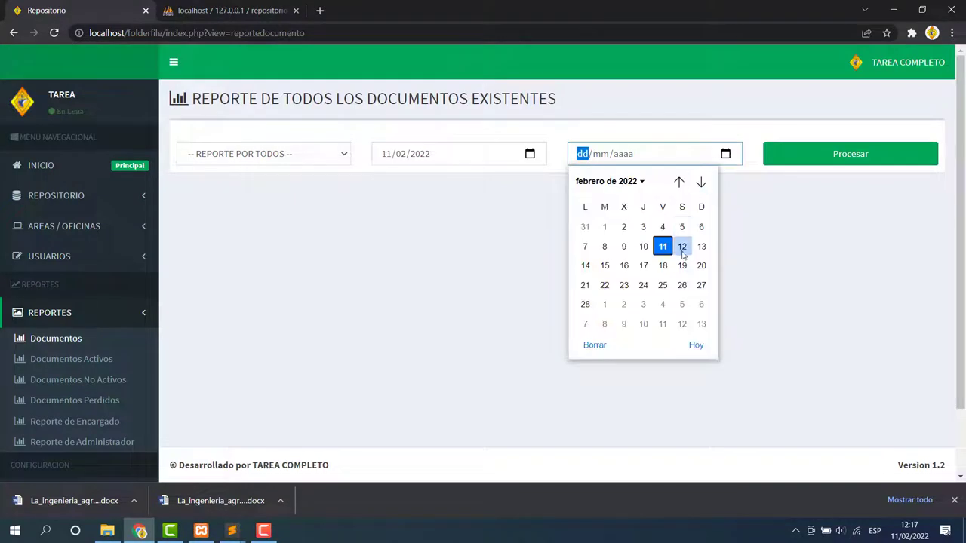
pyautogui.click(682, 247)
pyautogui.click(790, 160)
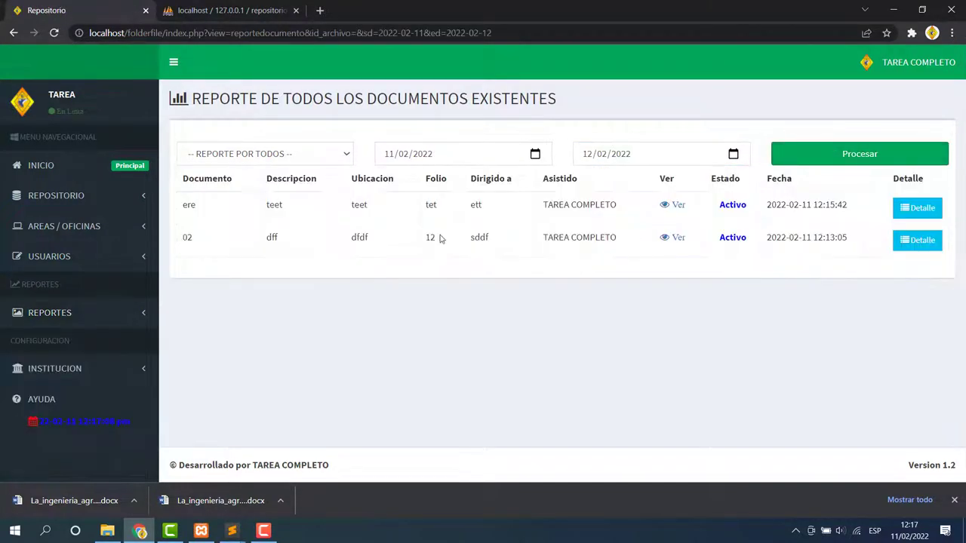
# View the PDFs of documents ere and 02, then check ere's details.
pyautogui.moveTo(184, 205); pyautogui.dragTo(841, 274)
pyautogui.click(678, 204)
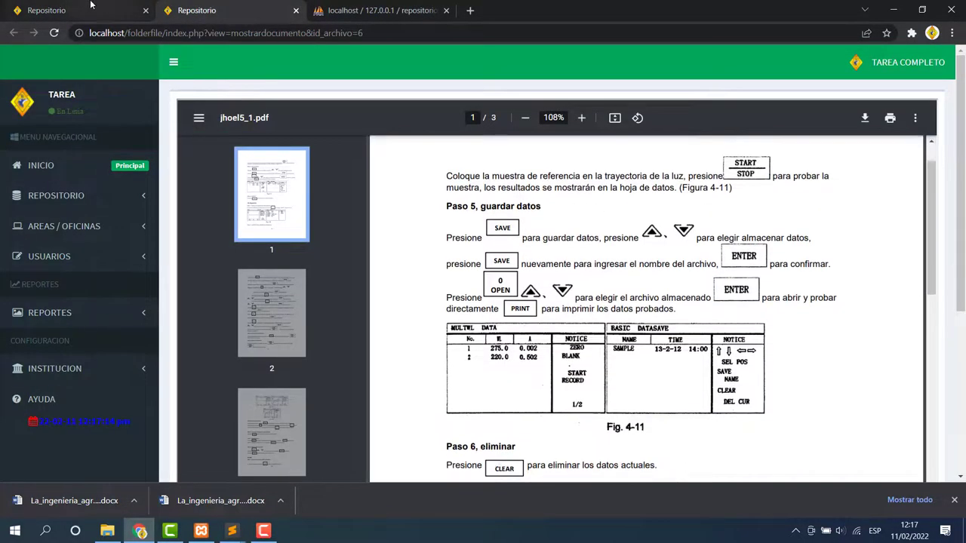
pyautogui.click(101, 8)
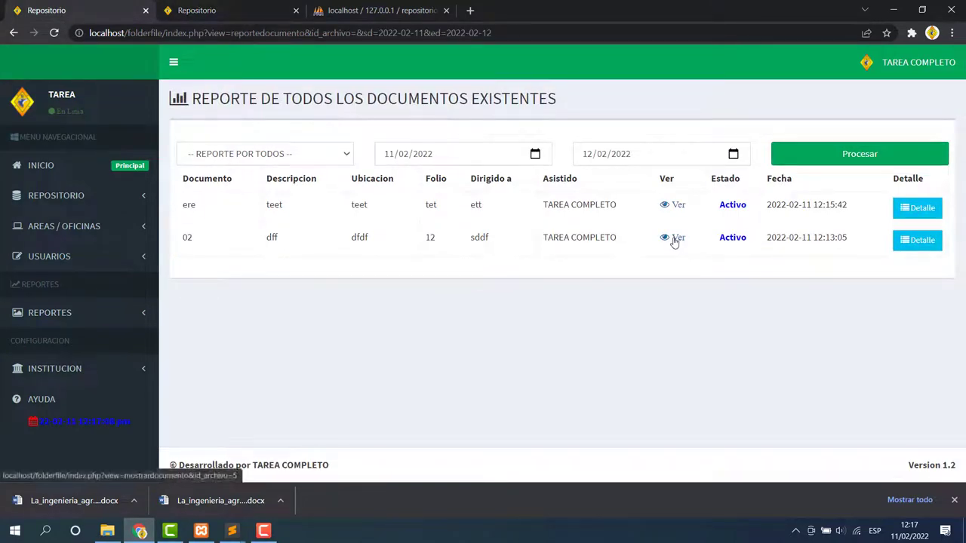
pyautogui.click(674, 239)
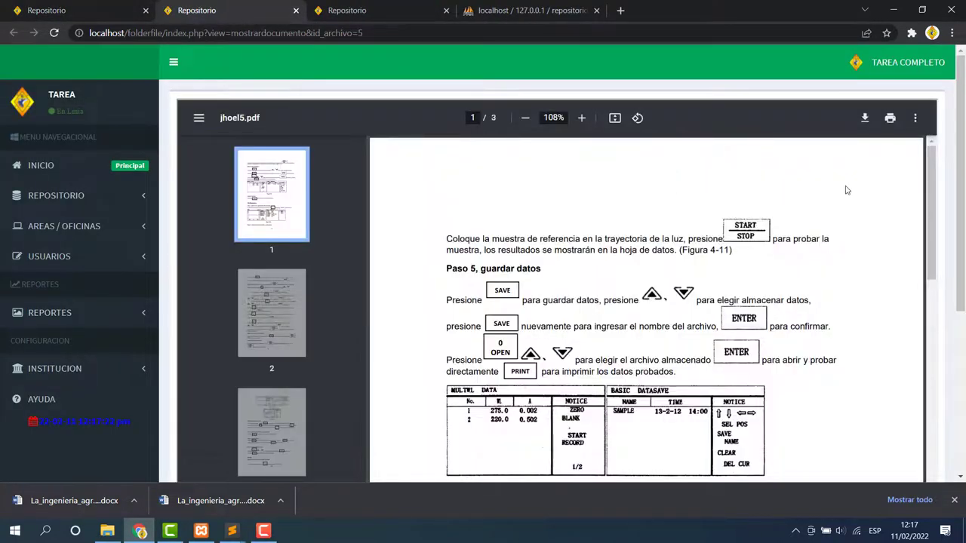
pyautogui.click(45, 9)
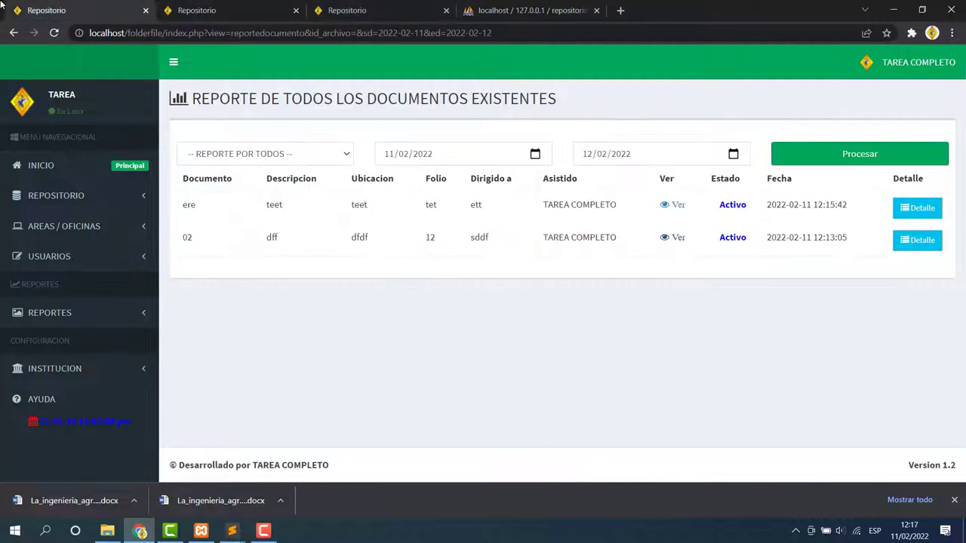
pyautogui.click(917, 208)
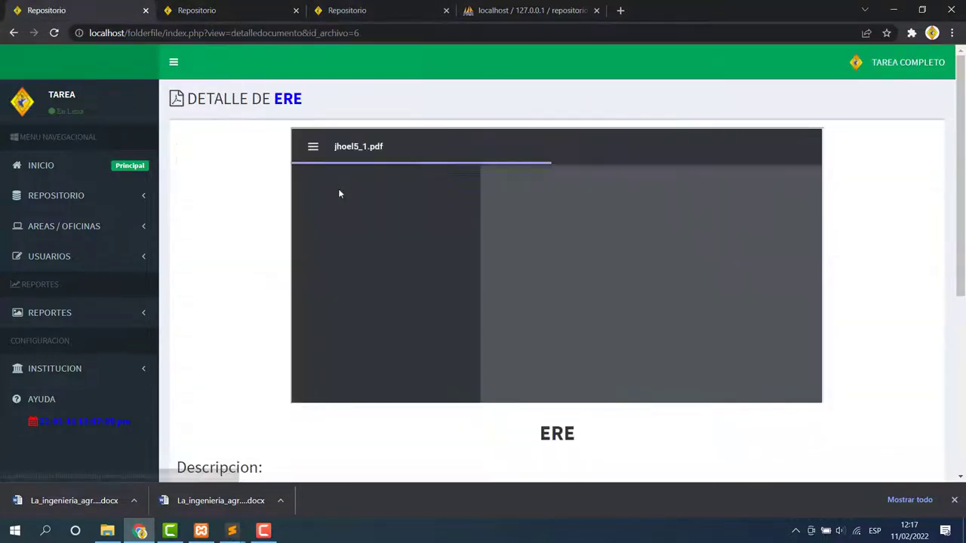
pyautogui.click(13, 33)
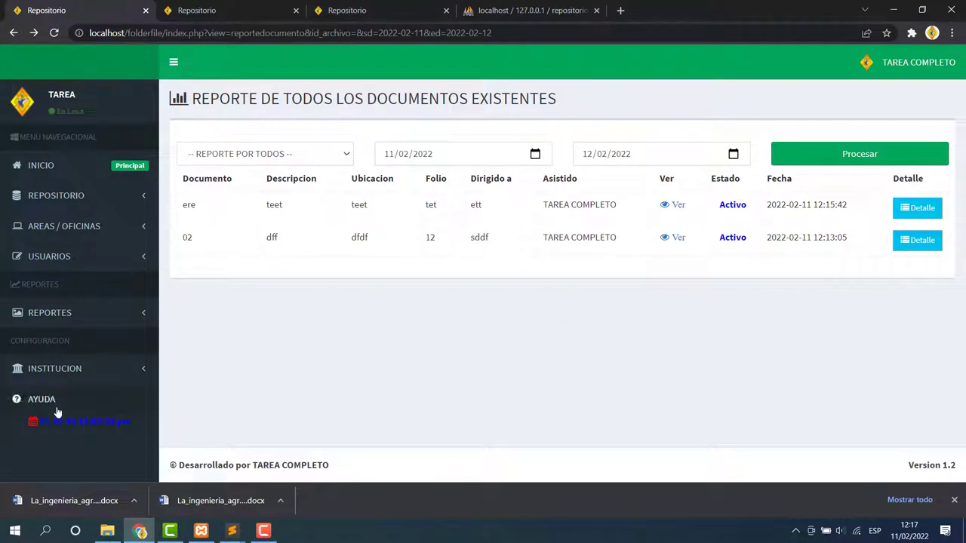
pyautogui.click(90, 369)
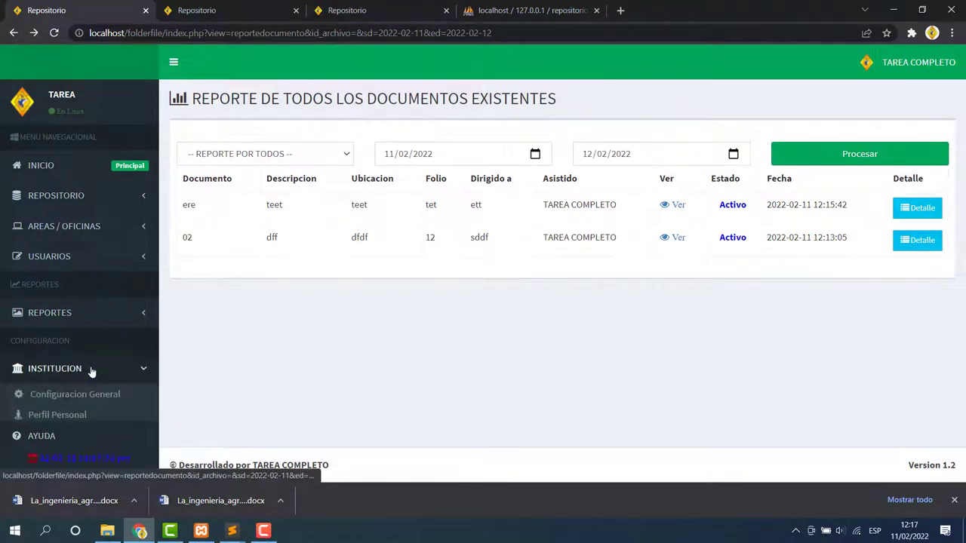
pyautogui.click(87, 321)
# Browse the active, inactive and lost document reports.
pyautogui.click(47, 361)
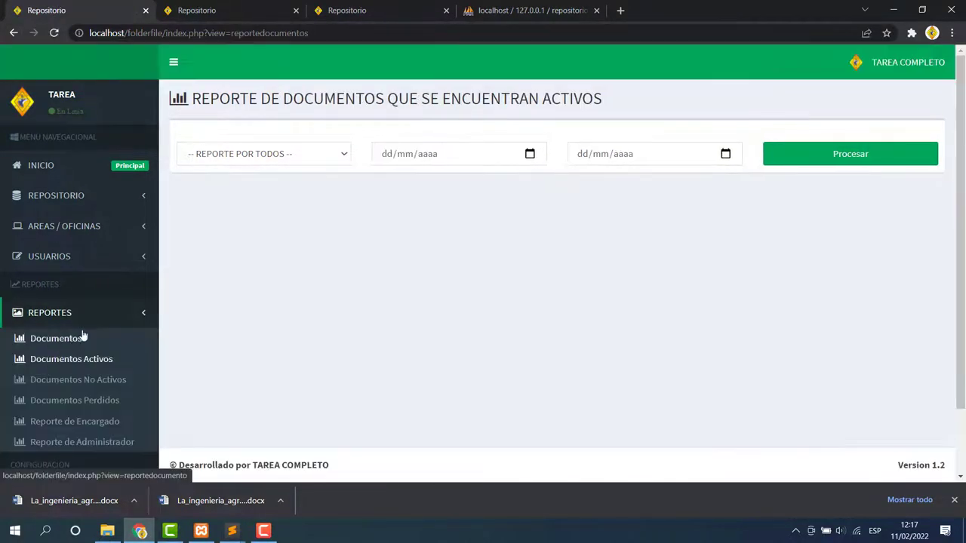
pyautogui.click(67, 385)
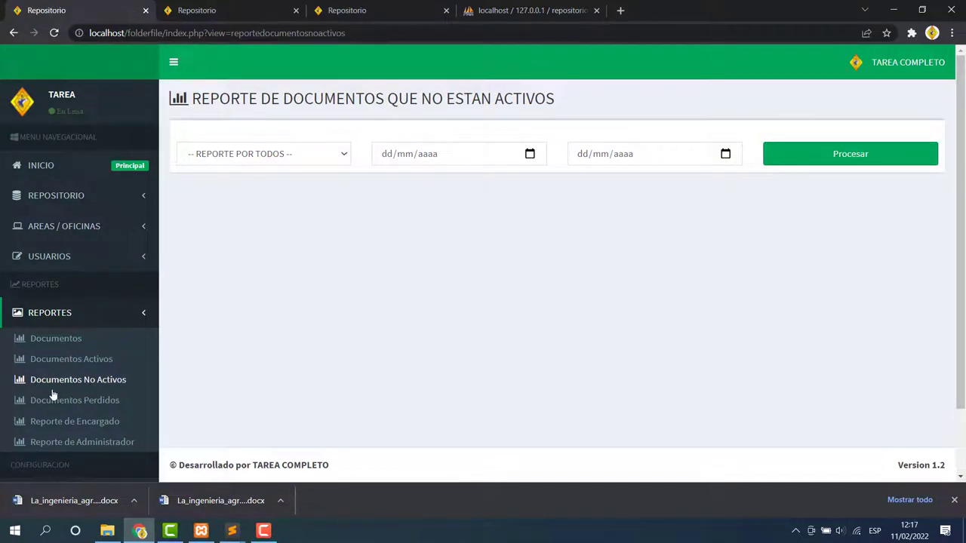
pyautogui.click(68, 404)
# Run the encargados report for 11/02/2022 to 12/02/2022.
pyautogui.click(68, 421)
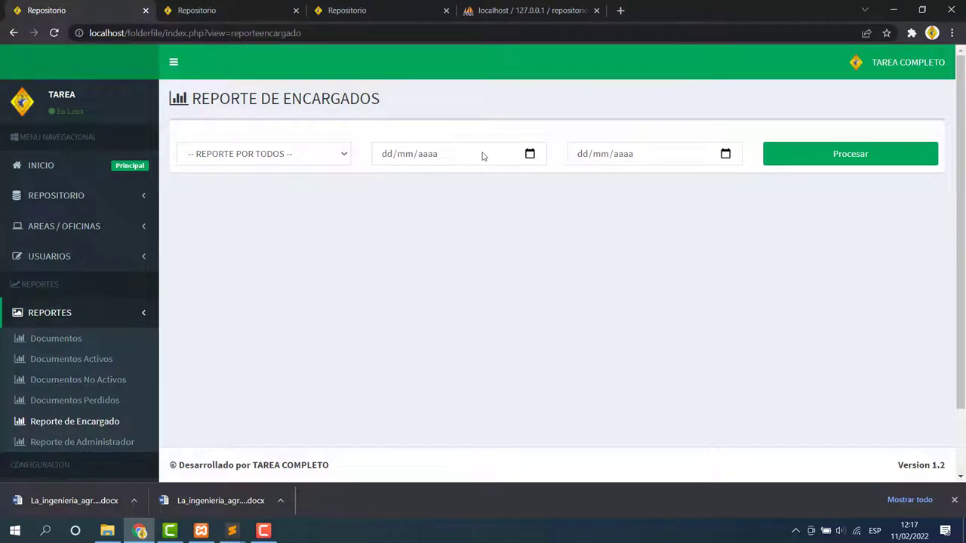
pyautogui.click(530, 155)
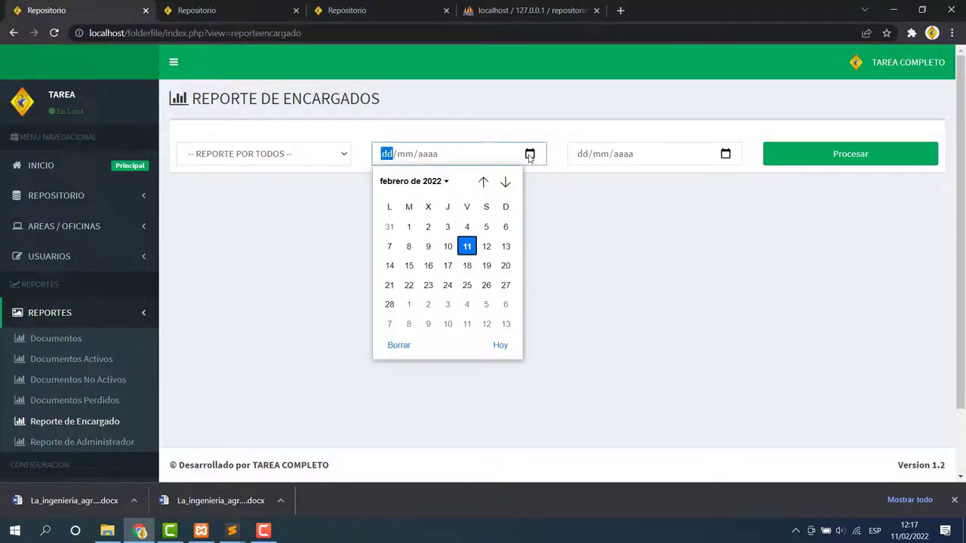
pyautogui.click(467, 247)
pyautogui.click(725, 154)
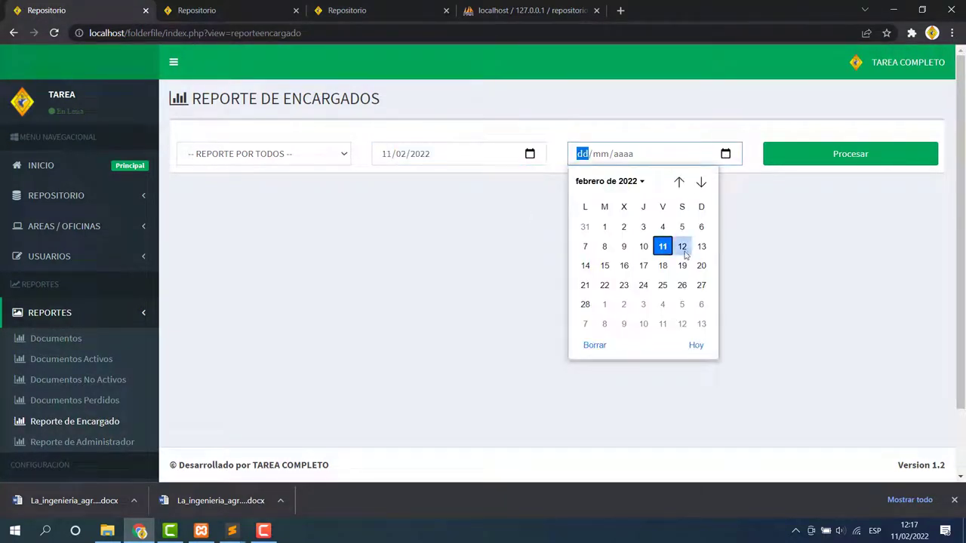
pyautogui.click(683, 249)
pyautogui.click(841, 156)
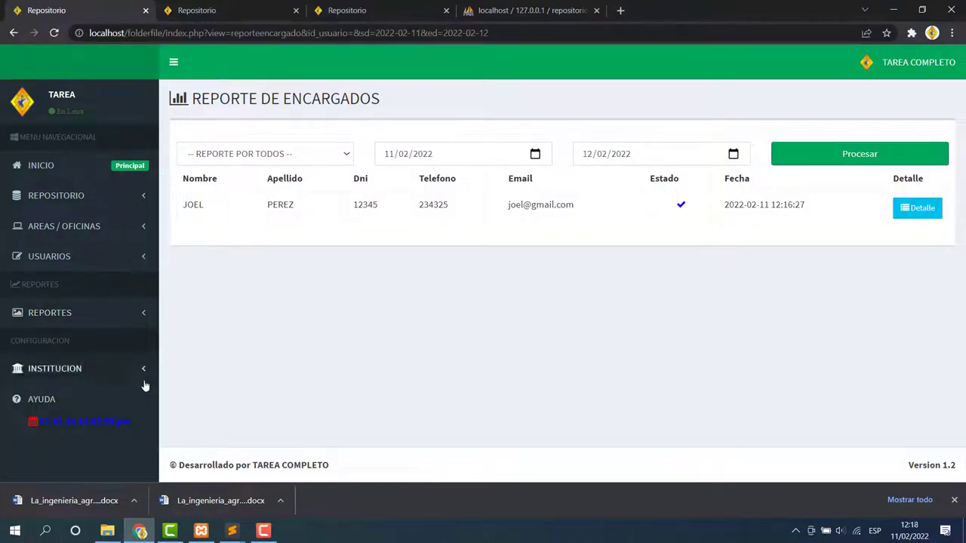
pyautogui.click(114, 373)
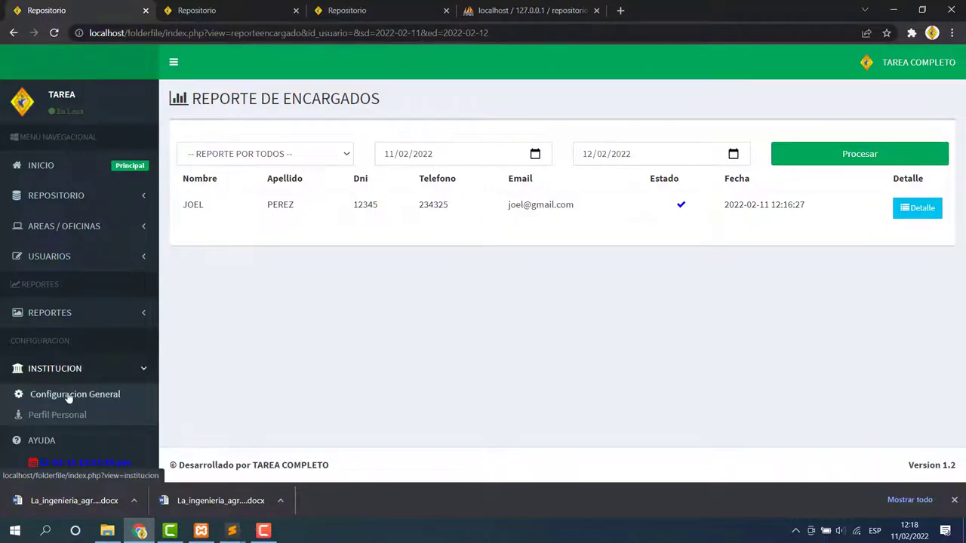
# Open the REPOSITORIO general configuration for editing, leaving the logo unchanged.
pyautogui.click(68, 397)
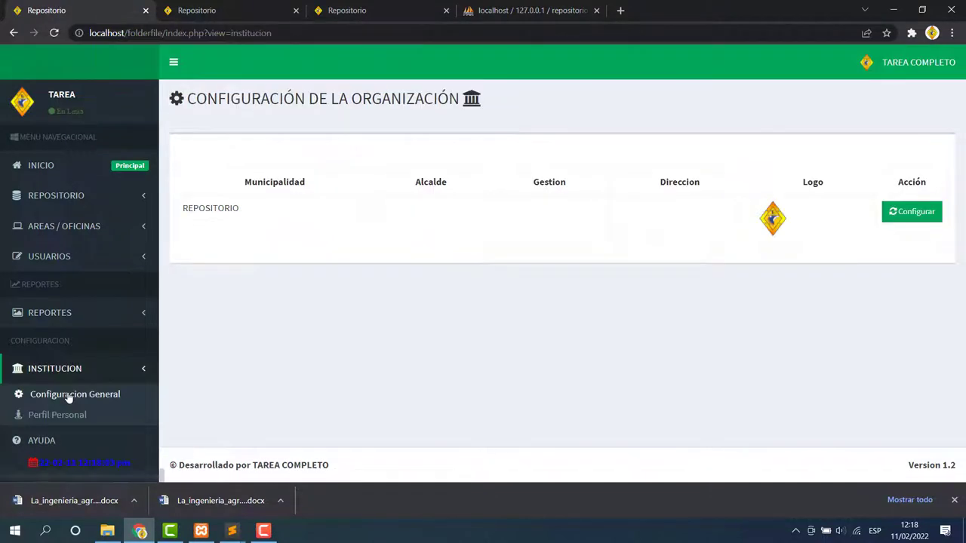
pyautogui.click(932, 212)
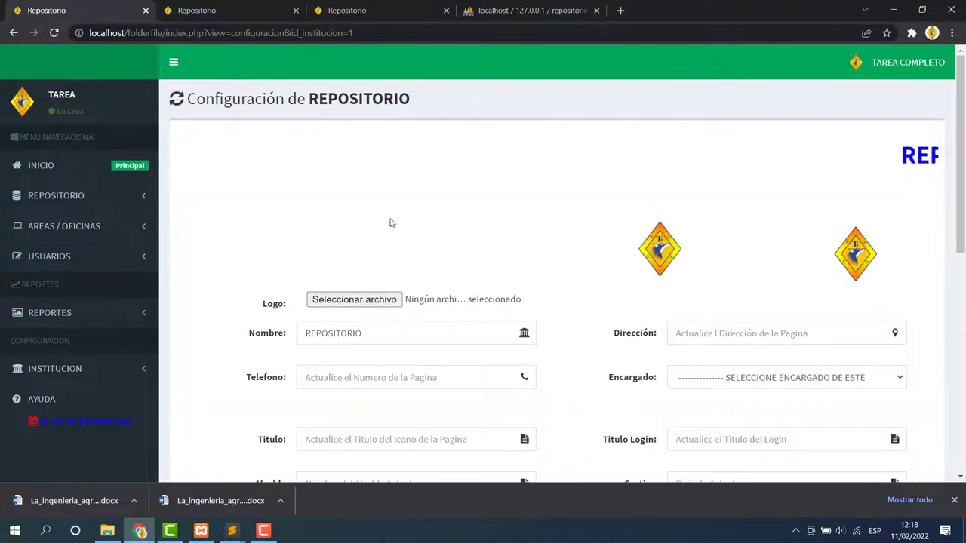
pyautogui.scroll(-4, 393, 218)
pyautogui.scroll(4, 394, 214)
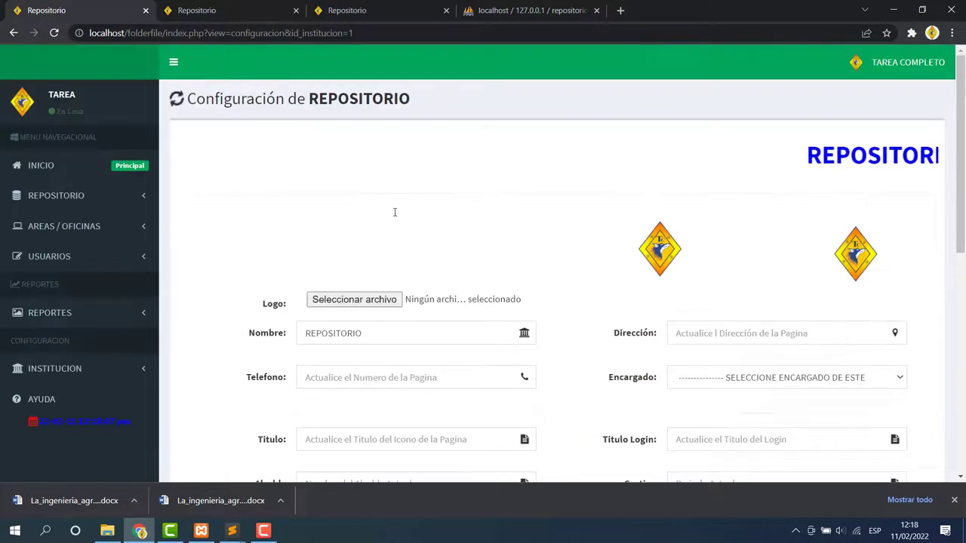
pyautogui.click(370, 299)
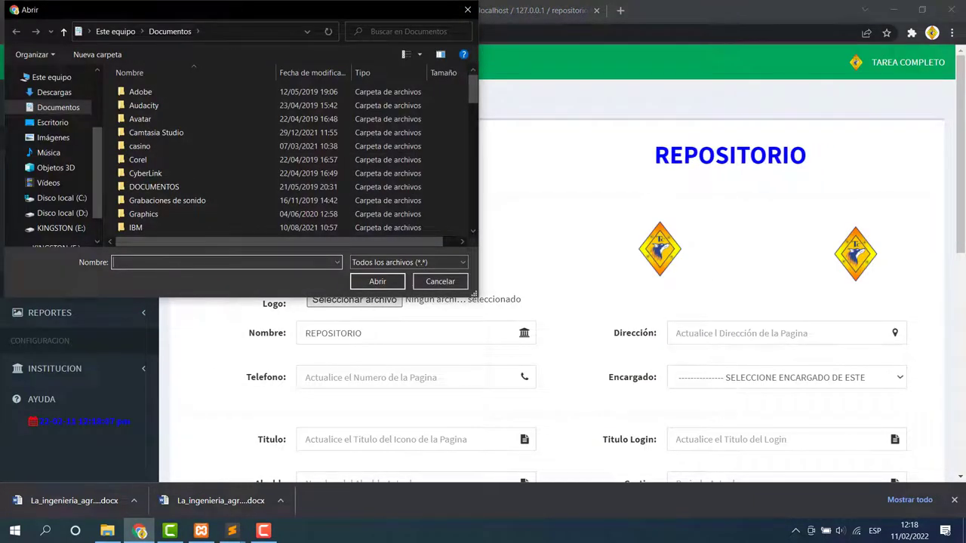
pyautogui.click(467, 12)
pyautogui.scroll(-3, 539, 280)
pyautogui.scroll(3, 539, 280)
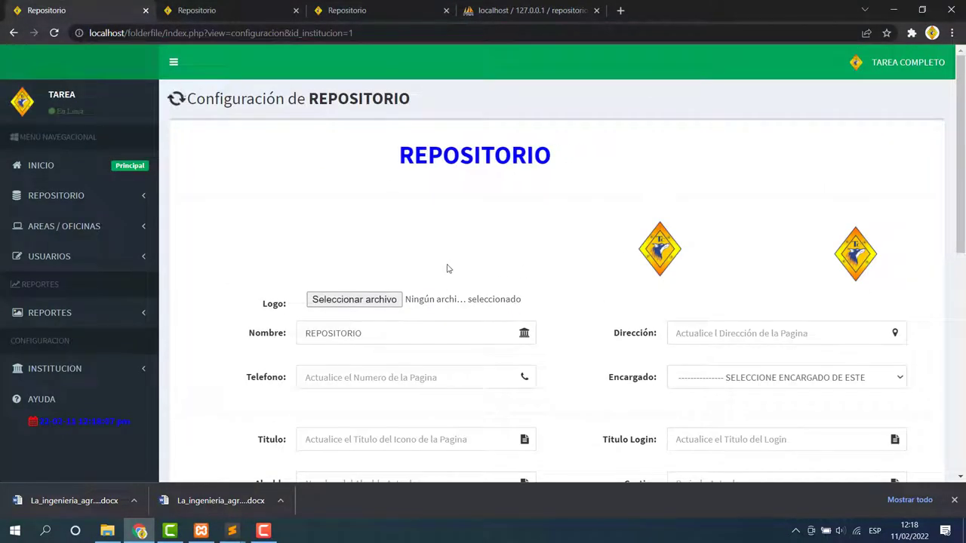
pyautogui.scroll(-2, 447, 269)
# Review the Nombre, Telefono, Titulo and Descripcion 3 Carroucel fields without changes.
pyautogui.click(399, 213)
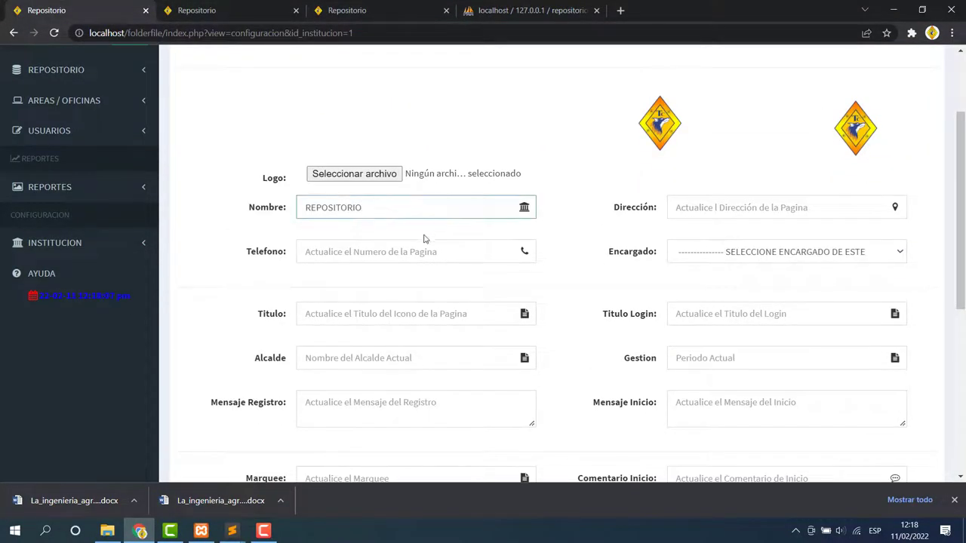
pyautogui.click(357, 250)
pyautogui.click(359, 310)
pyautogui.scroll(-5, 419, 353)
pyautogui.click(734, 264)
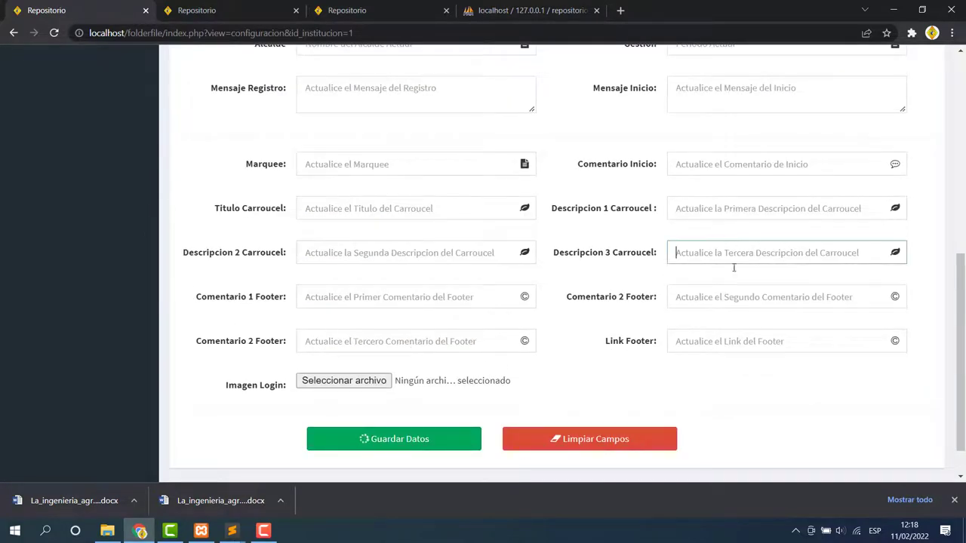
pyautogui.scroll(5, 734, 267)
# Keep the current encargado, save the configuration, and accept the success alert.
pyautogui.click(848, 254)
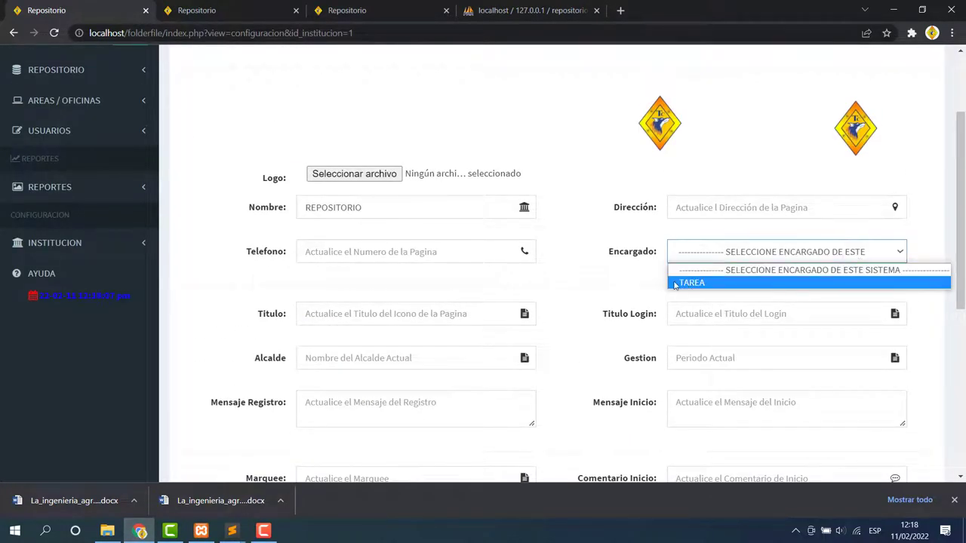
pyautogui.click(733, 189)
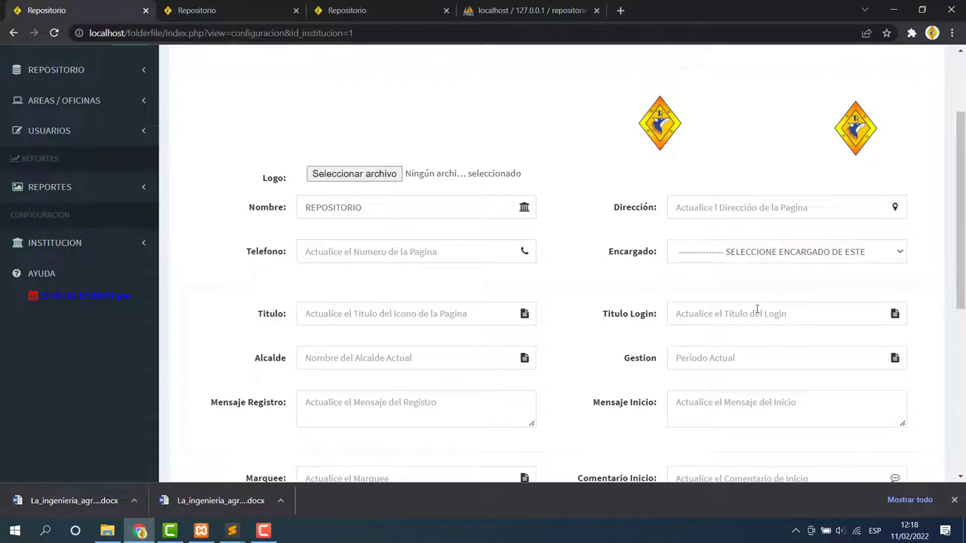
pyautogui.scroll(-2, 757, 310)
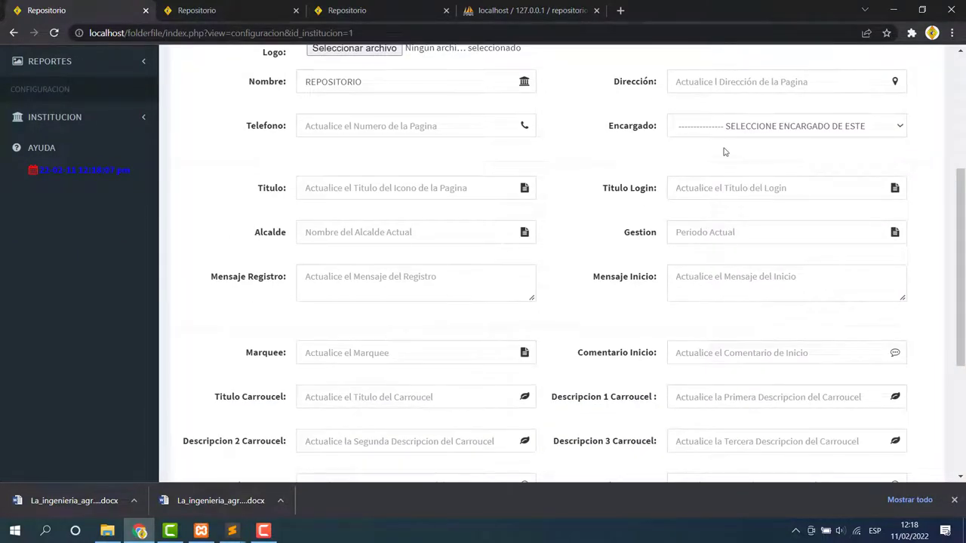
pyautogui.click(744, 130)
pyautogui.click(622, 151)
pyautogui.scroll(-4, 568, 218)
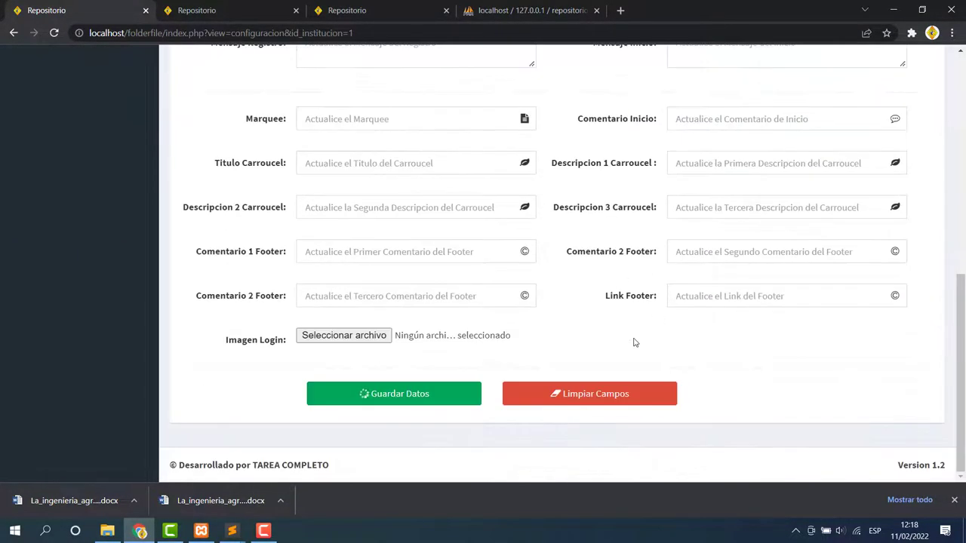
pyautogui.click(427, 395)
pyautogui.press('Return')
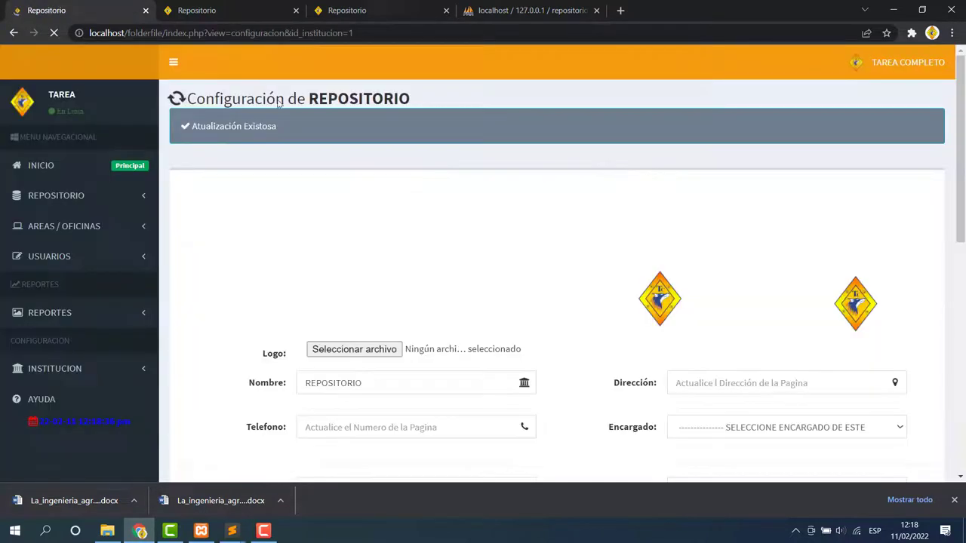
# Revisit the institution settings, leaving the login image unchanged.
pyautogui.click(105, 370)
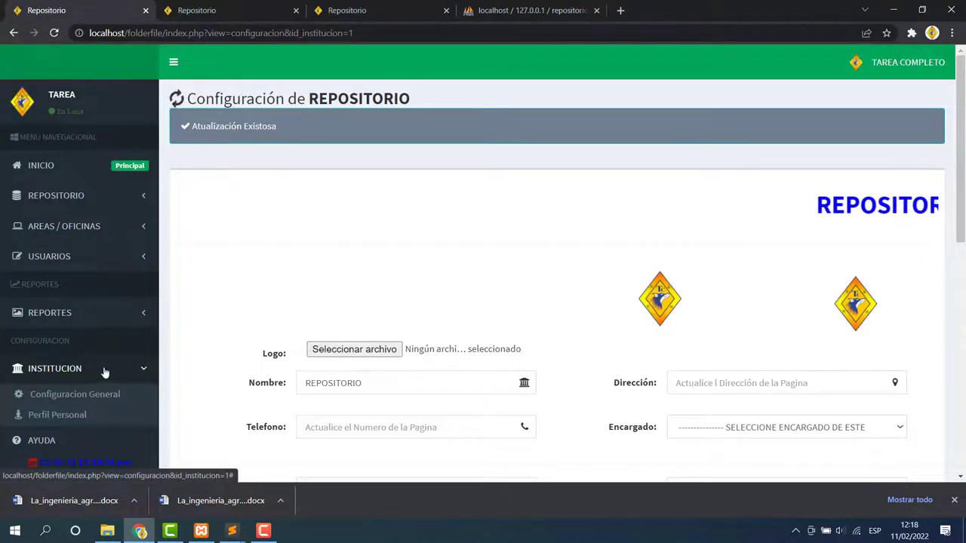
pyautogui.scroll(-2, 105, 370)
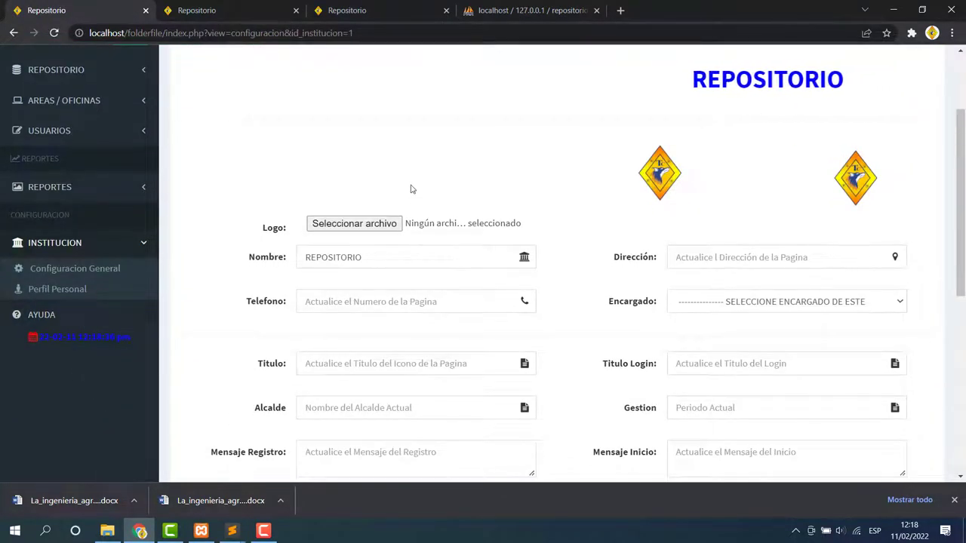
pyautogui.scroll(-5, 559, 310)
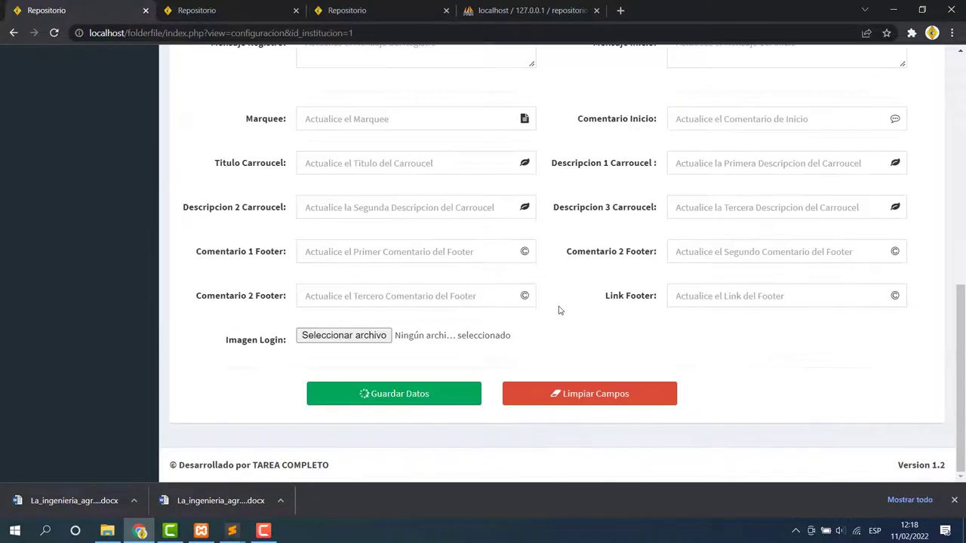
pyautogui.click(363, 337)
pyautogui.press('Escape')
pyautogui.scroll(7, 474, 308)
pyautogui.moveTo(669, 222); pyautogui.dragTo(725, 315)
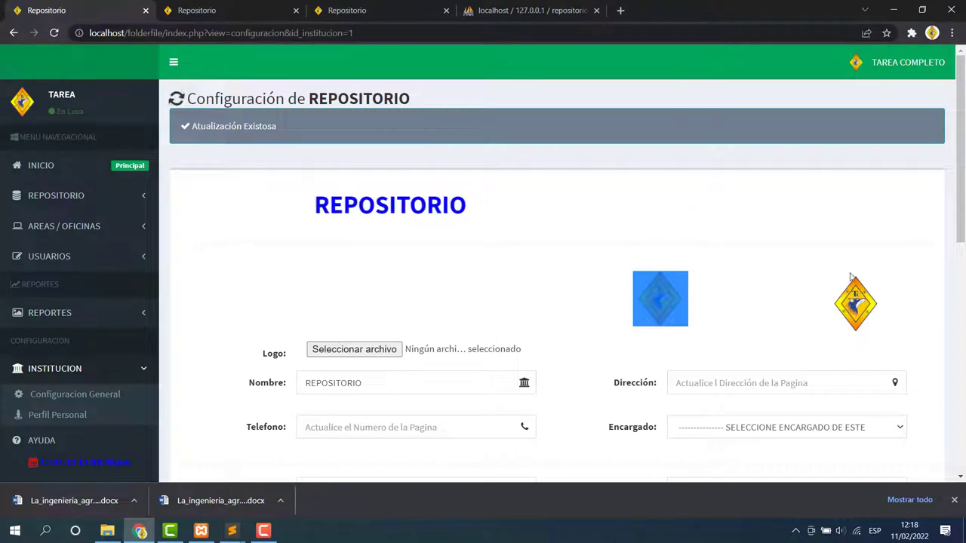
pyautogui.moveTo(830, 302); pyautogui.dragTo(871, 307)
pyautogui.click(718, 198)
pyautogui.scroll(-1, 72, 362)
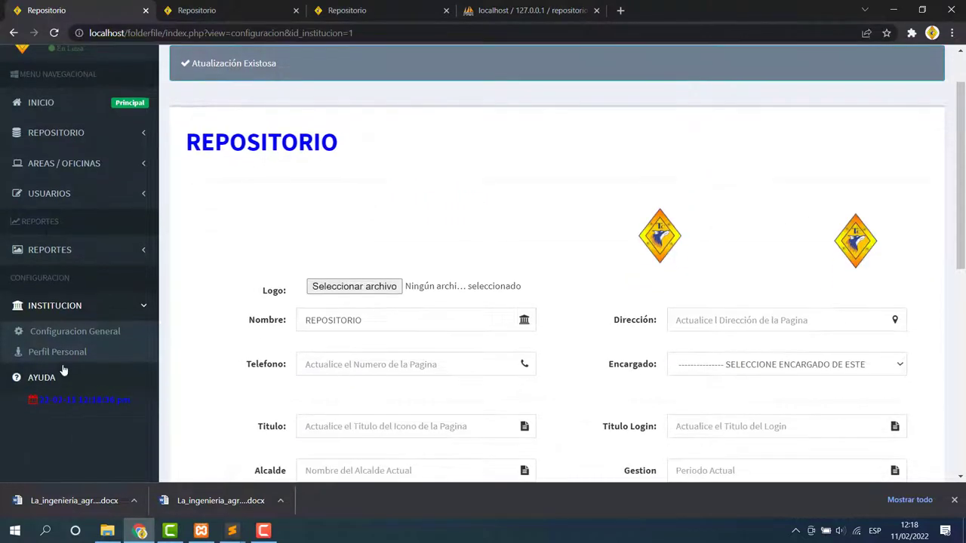
pyautogui.click(72, 360)
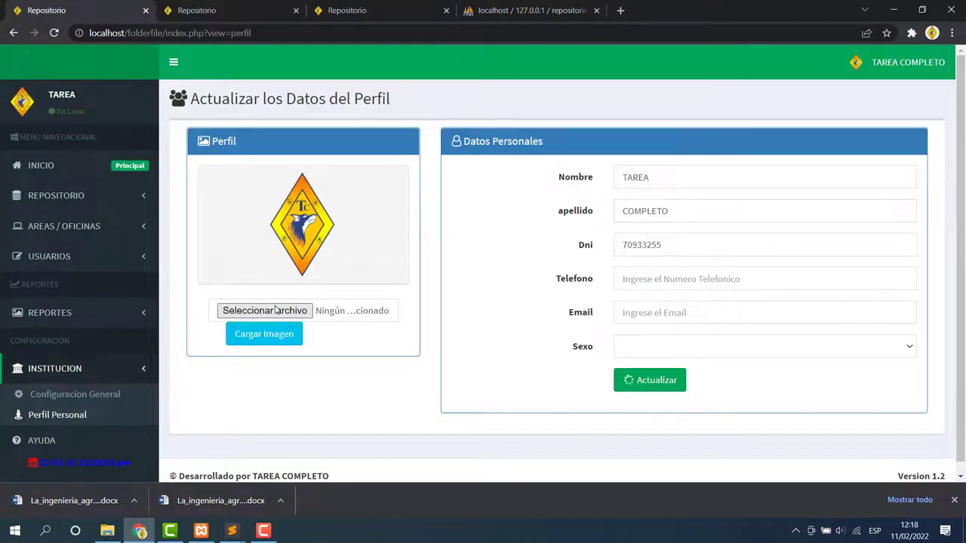
# Open the profile image file picker, then cancel it without choosing a file.
pyautogui.click(275, 310)
pyautogui.scroll(-10, 204, 189)
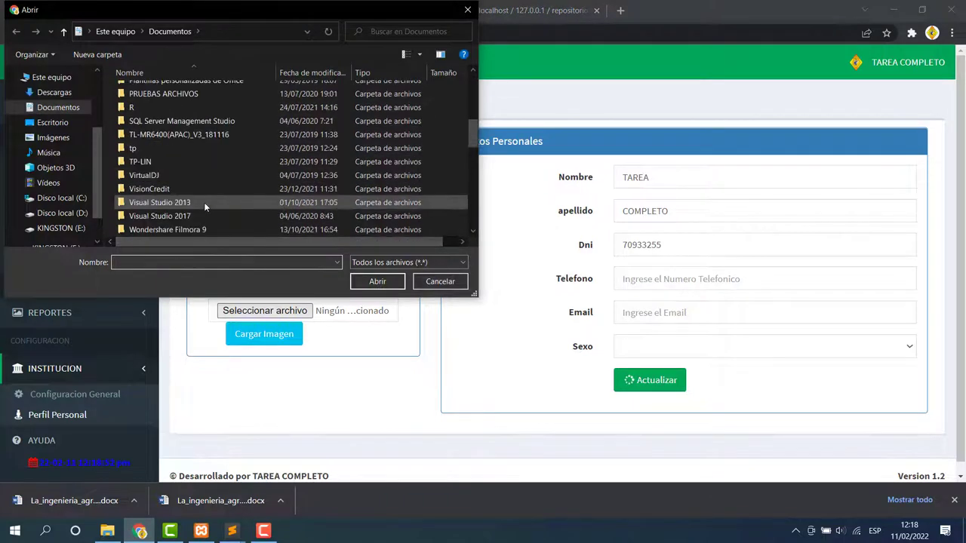
pyautogui.scroll(-3, 204, 202)
pyautogui.click(440, 281)
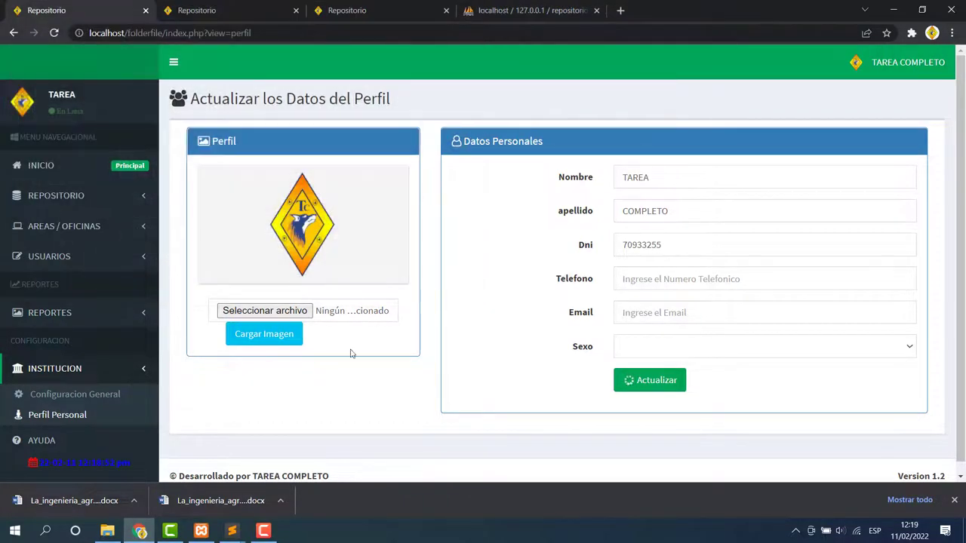
# Save the Nombre, apellido and Dni personal data, and acknowledge the profile-updated message.
pyautogui.click(679, 179)
pyautogui.click(669, 212)
pyautogui.click(698, 245)
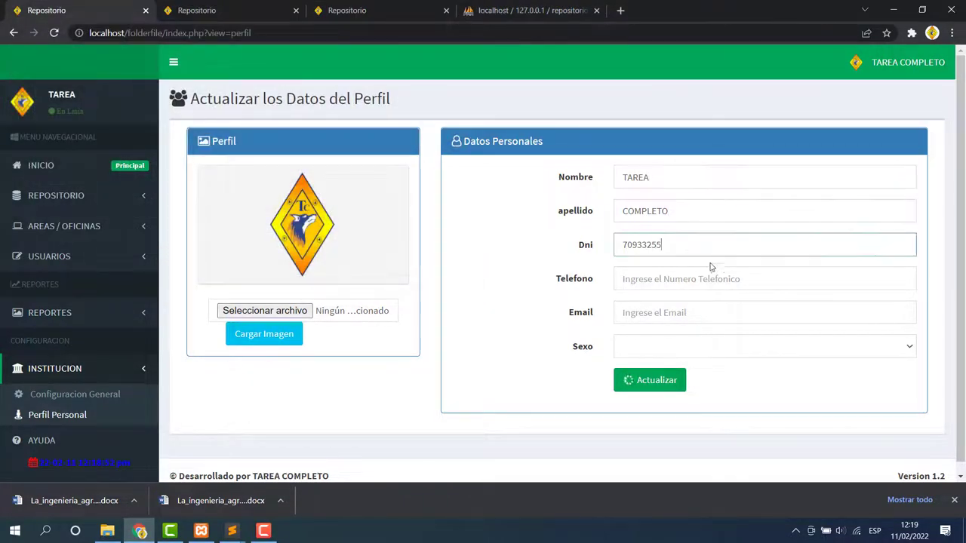
pyautogui.click(634, 382)
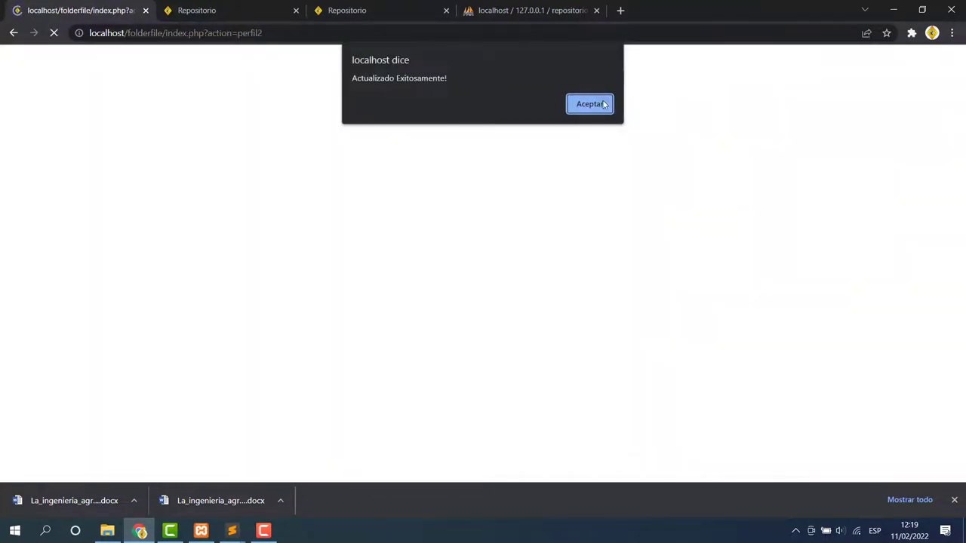
pyautogui.click(590, 105)
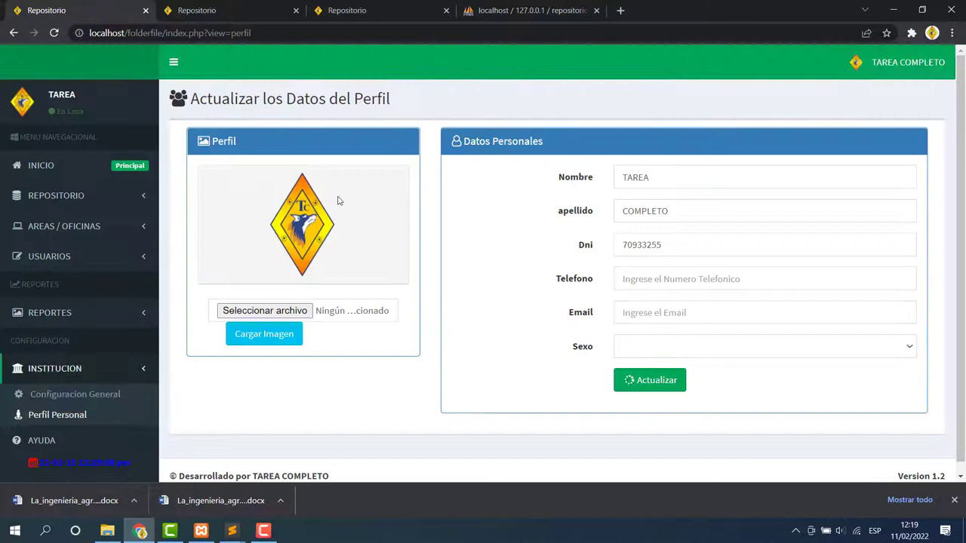
# Upload the new profile image, acknowledge the confirmation, and return to the home dashboard.
pyautogui.click(264, 334)
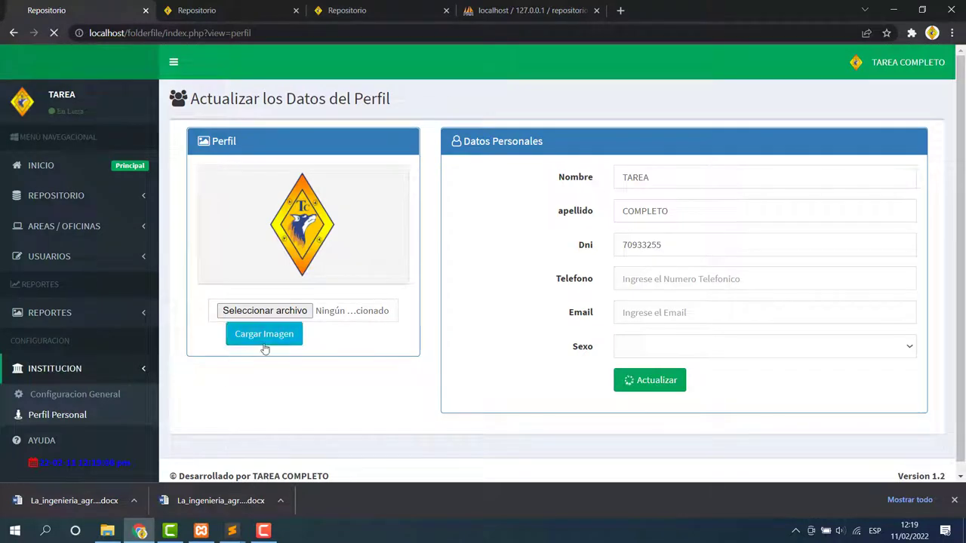
pyautogui.click(611, 105)
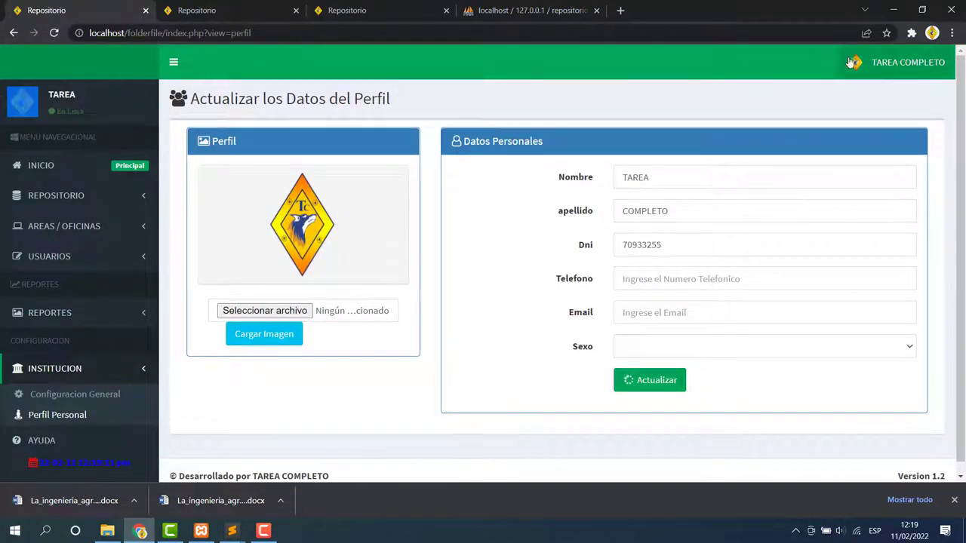
pyautogui.click(45, 166)
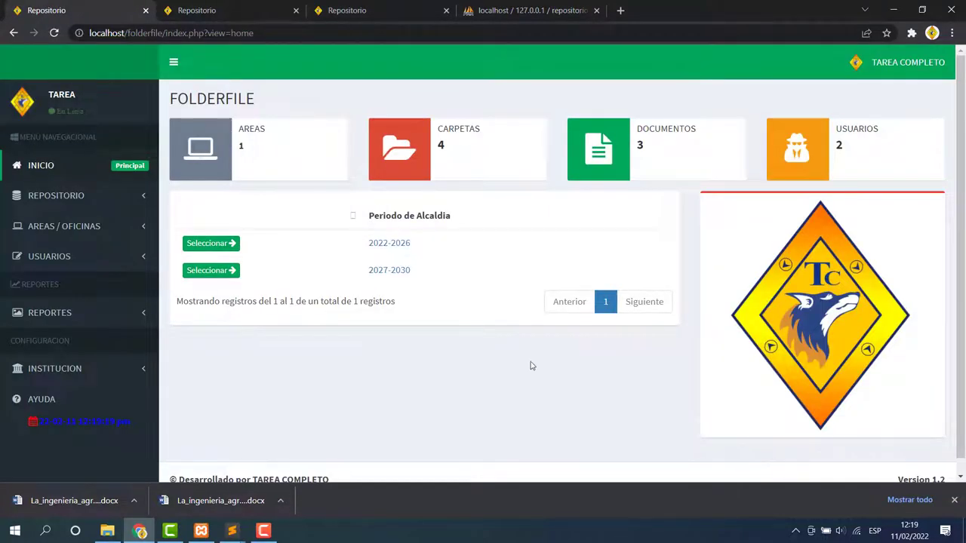
# View the MI PERFIL details (Nombres TAREA, Apellidos COMPLETO) from the account menu, then close them.
pyautogui.click(936, 68)
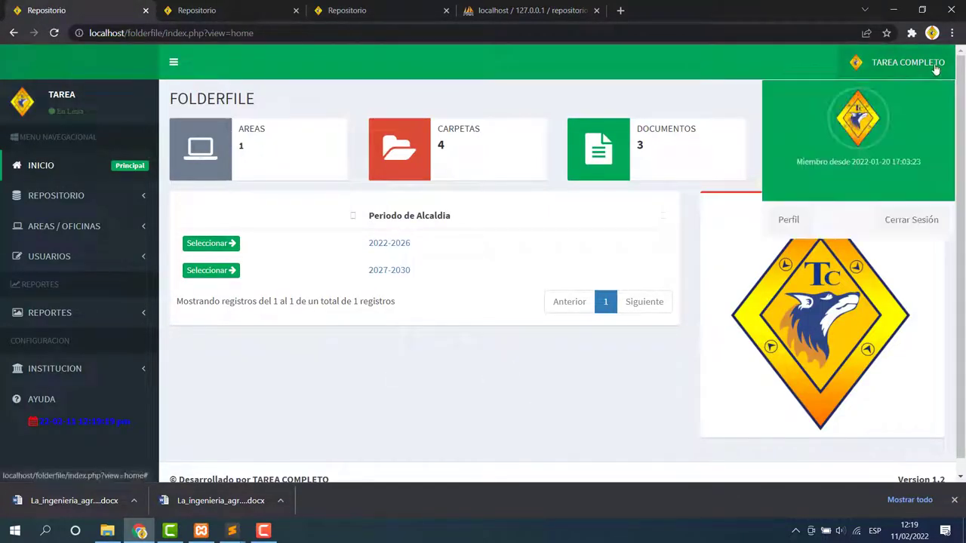
pyautogui.click(788, 219)
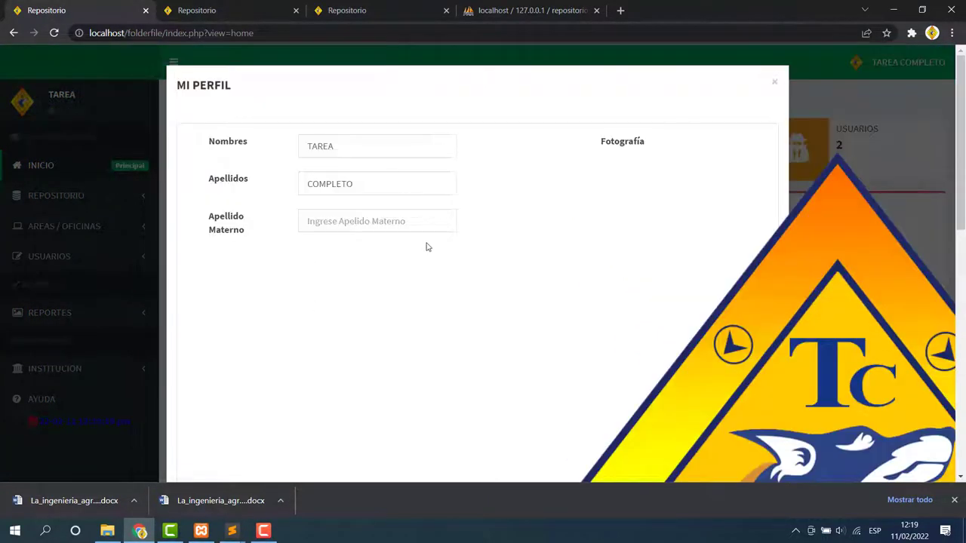
pyautogui.hotkey('ctrl', 'a')
pyautogui.hotkey('shift', 'Tab')
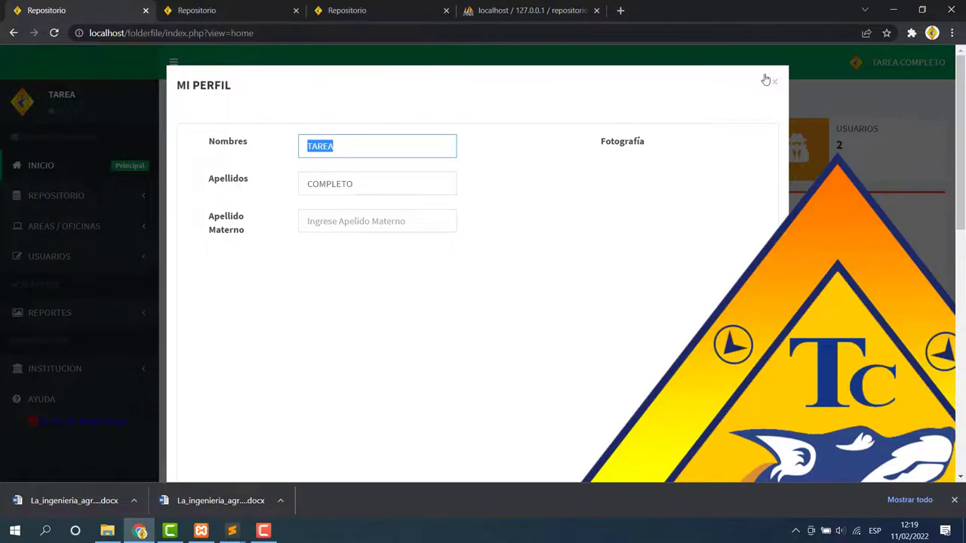
pyautogui.click(773, 80)
# Log out, sign in with the encargado password, and clear the access-granted and password alerts.
pyautogui.click(906, 64)
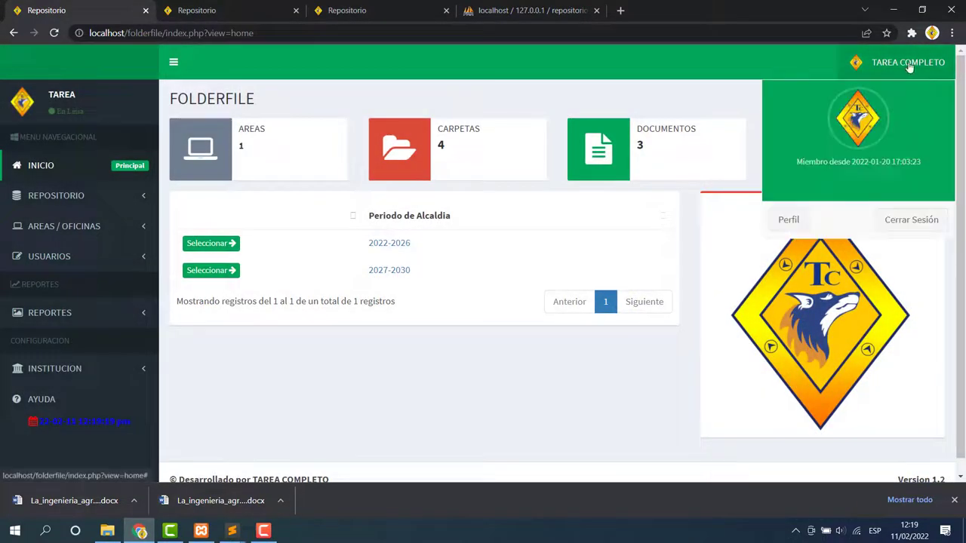
pyautogui.click(904, 220)
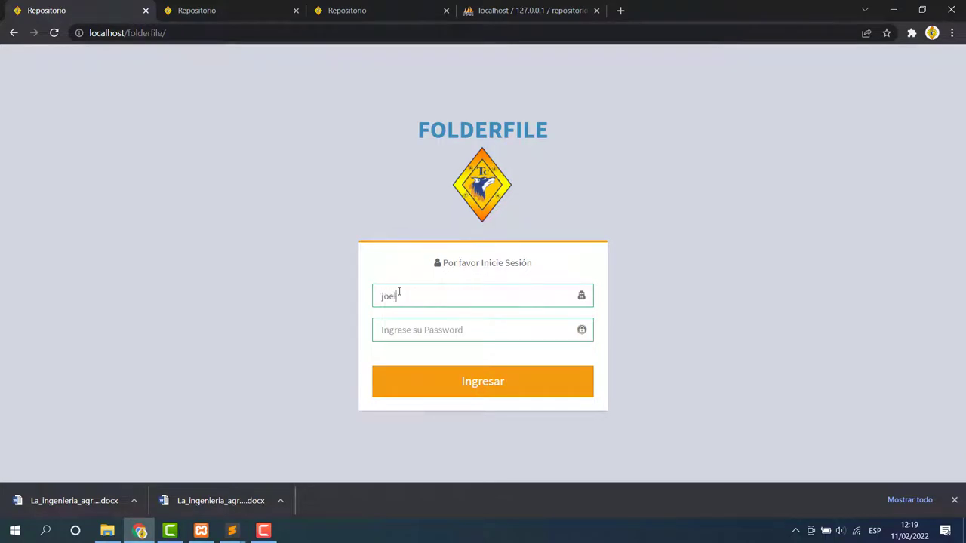
pyautogui.click(399, 330)
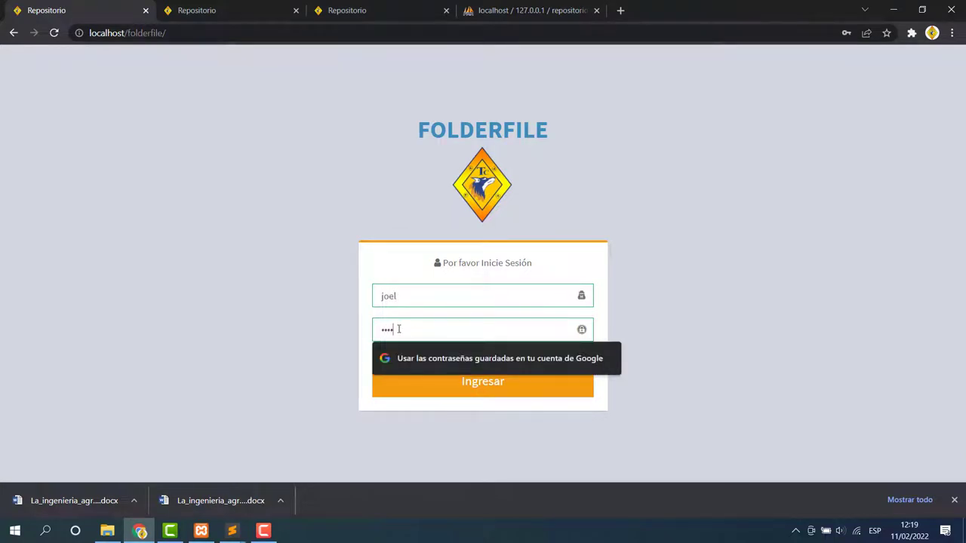
pyautogui.click(449, 383)
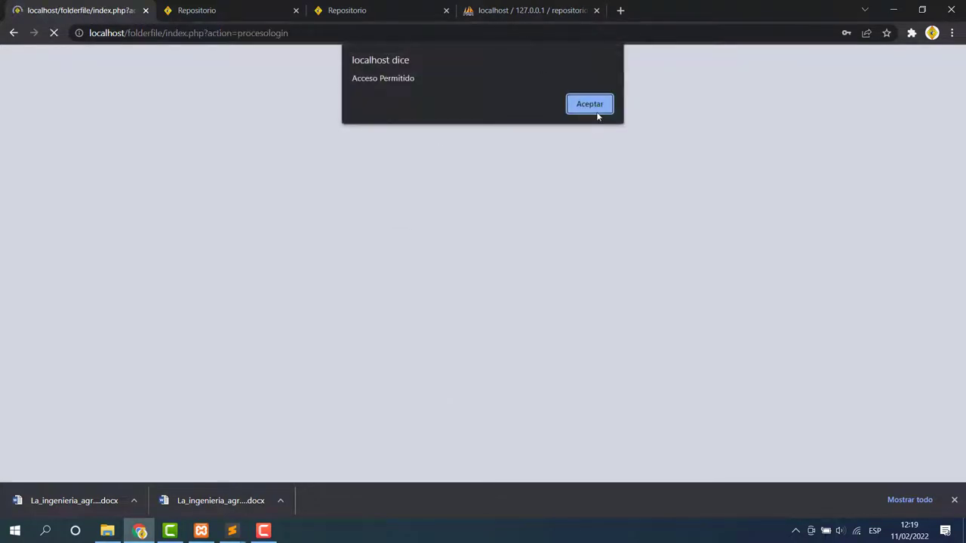
pyautogui.click(597, 111)
pyautogui.click(593, 227)
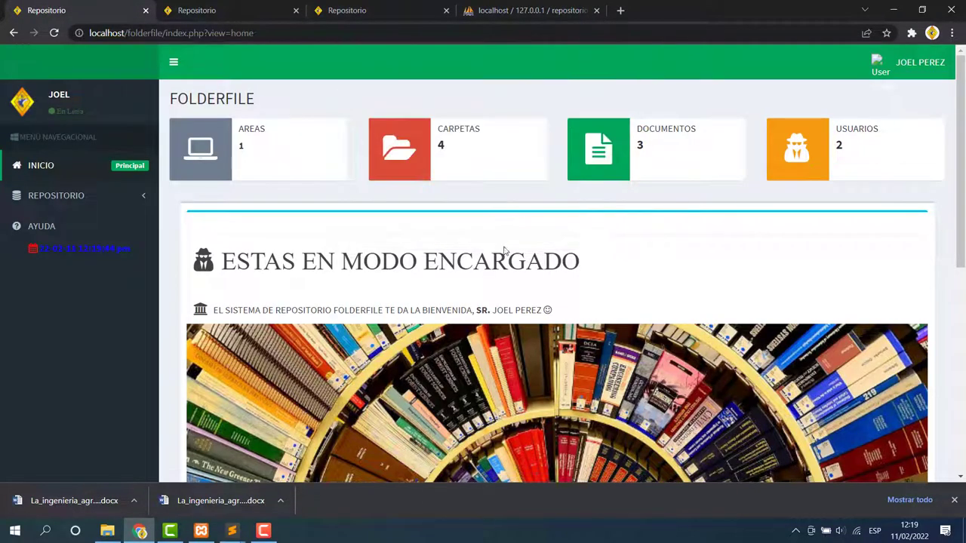
# Scroll over the encargado dashboard, close Chrome's downloads bar, and expand the repository section.
pyautogui.moveTo(595, 268); pyautogui.dragTo(187, 265)
pyautogui.click(637, 259)
pyautogui.scroll(-5, 611, 347)
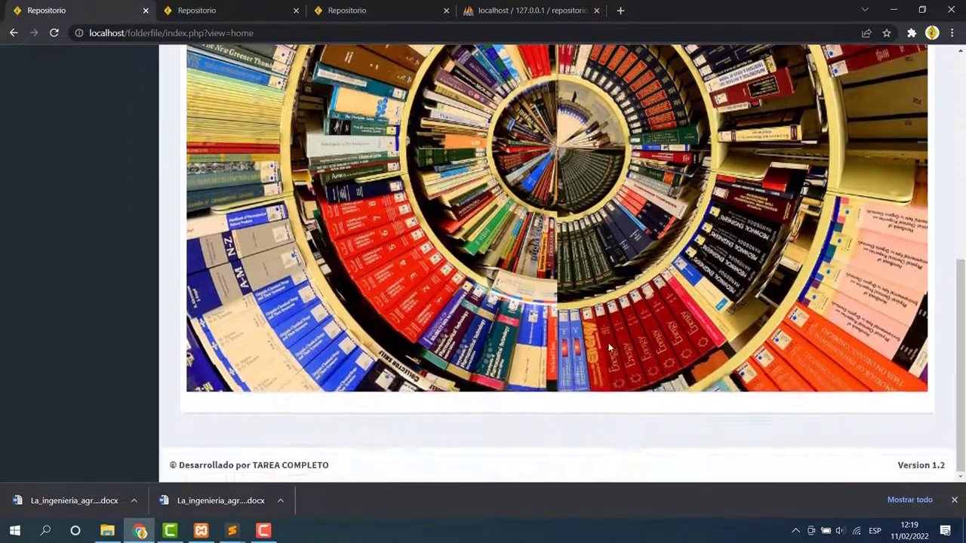
pyautogui.scroll(5, 611, 347)
pyautogui.scroll(-5, 583, 330)
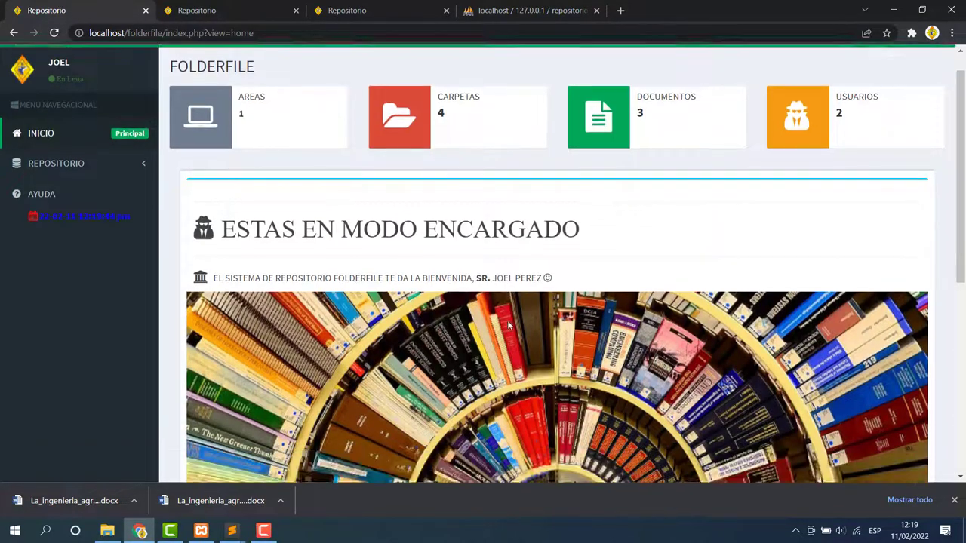
pyautogui.scroll(5, 509, 287)
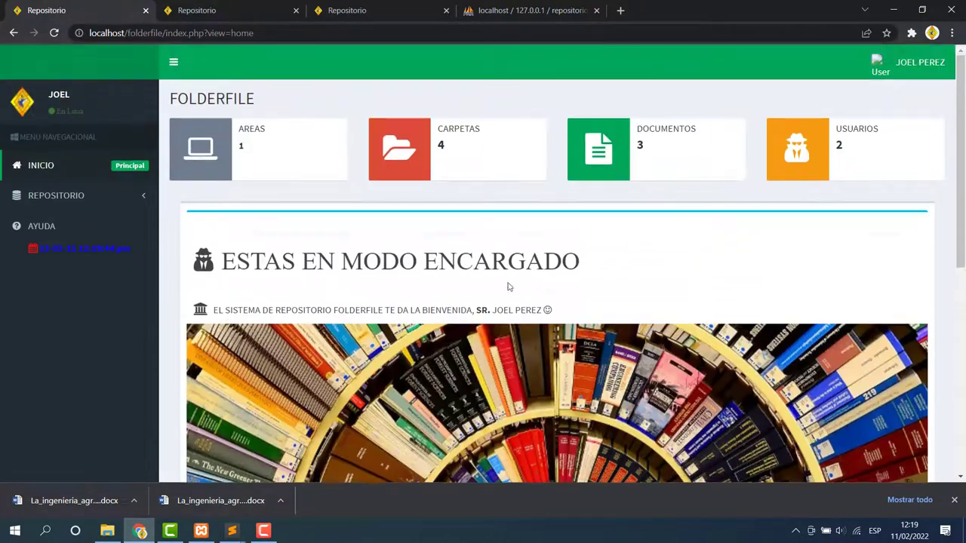
pyautogui.click(954, 499)
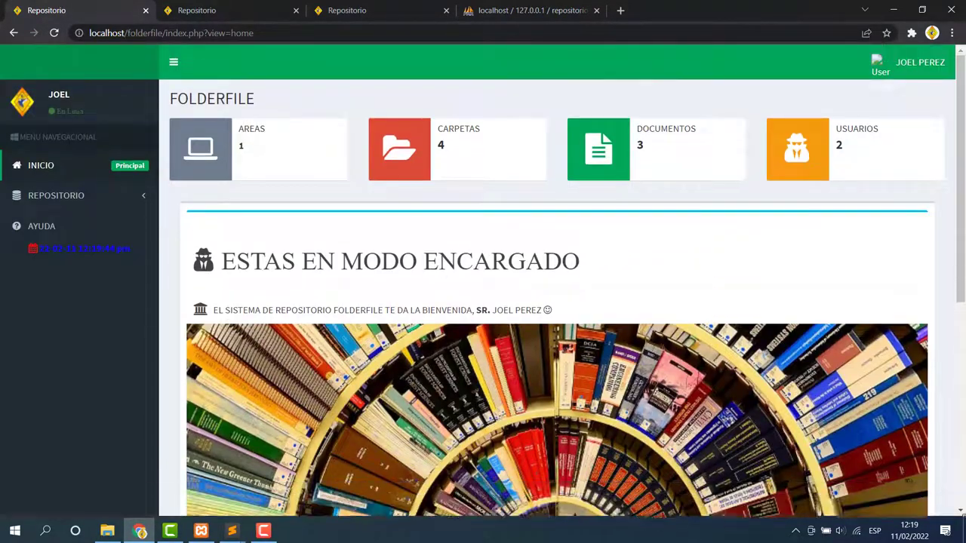
pyautogui.click(124, 193)
# Browse the 2022-2026 period, checking ESTADISTICA before opening the INFORMATICA archive's documents.
pyautogui.click(63, 220)
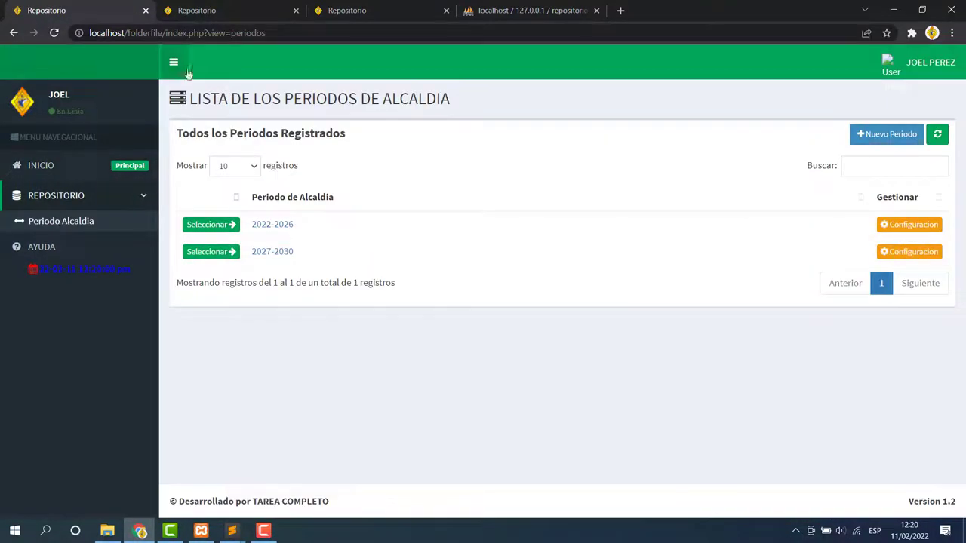
pyautogui.click(271, 227)
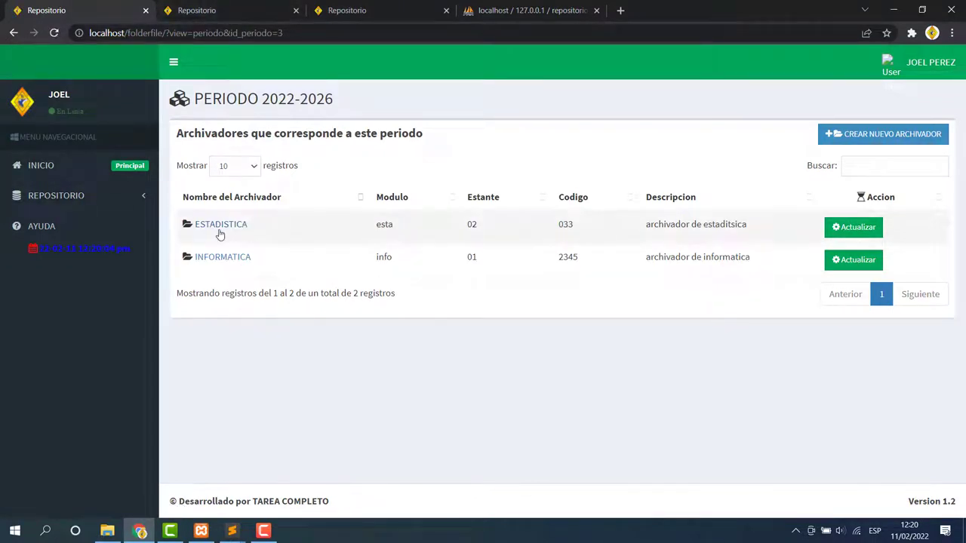
pyautogui.click(223, 228)
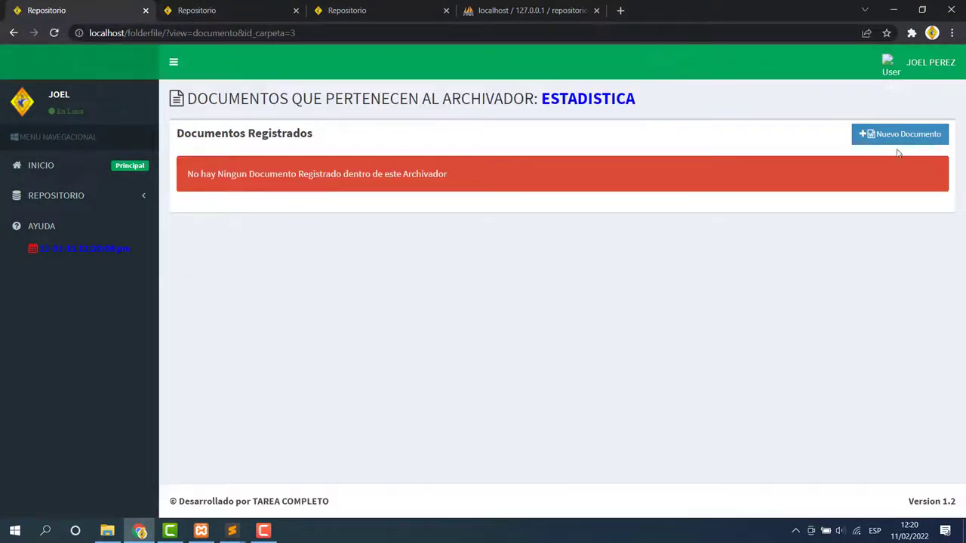
pyautogui.click(14, 33)
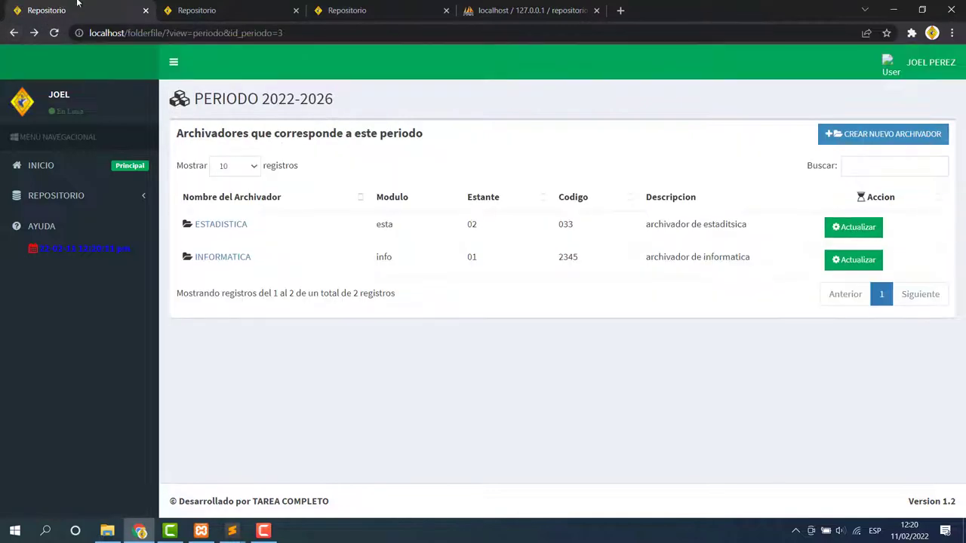
pyautogui.click(221, 258)
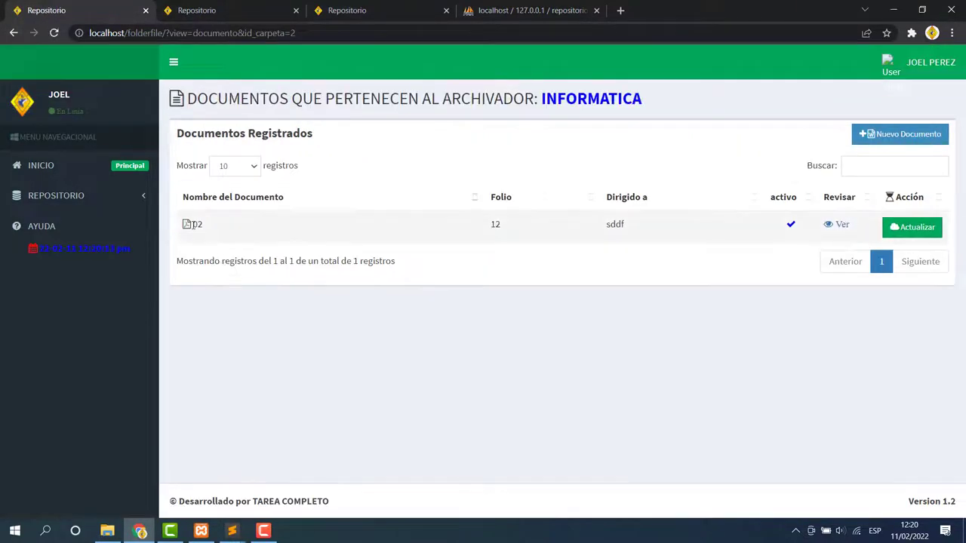
# Preview document 02's jhoel5.pdf, scroll through it, and return to the documents list.
pyautogui.click(839, 224)
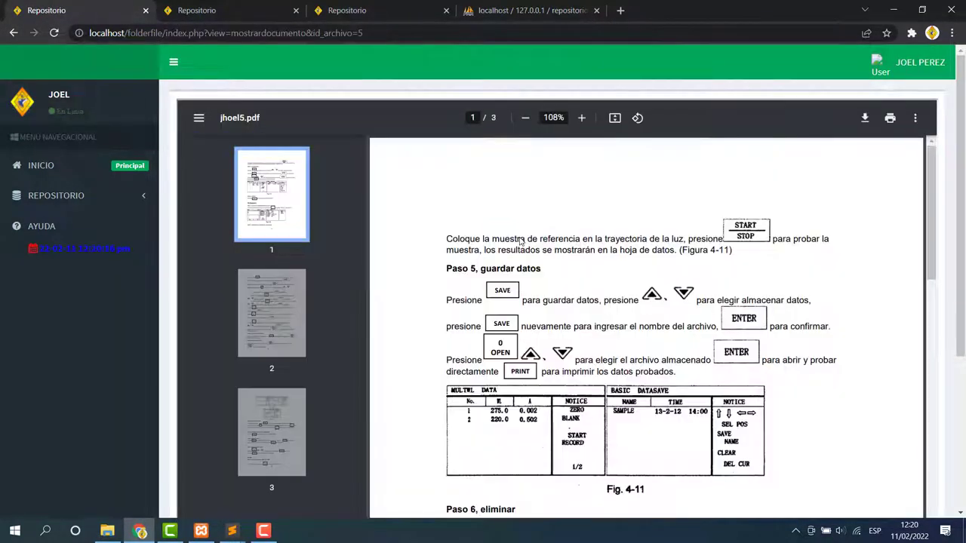
pyautogui.scroll(-3, 520, 242)
pyautogui.click(14, 32)
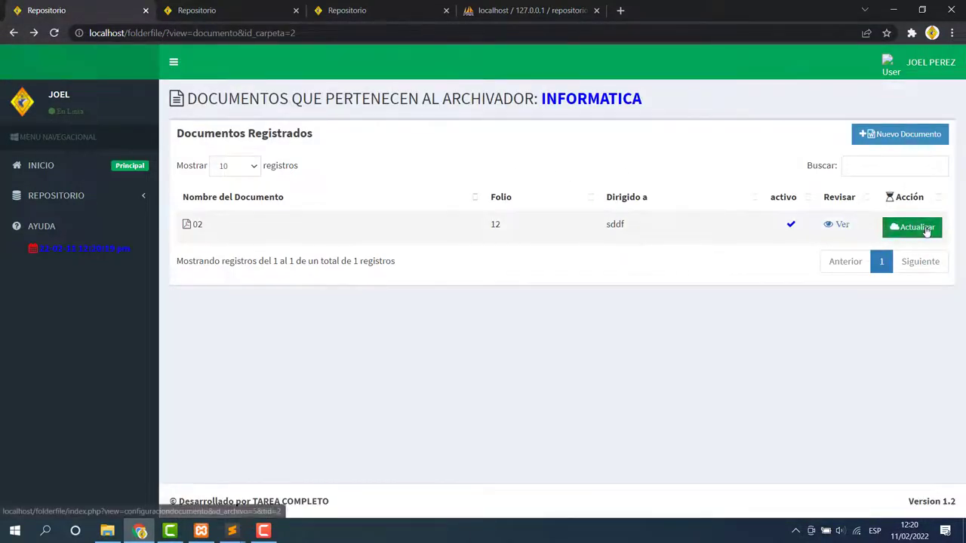
# Look over document 02's Actualizar page, then return to the INFORMATICA documents list.
pyautogui.click(927, 230)
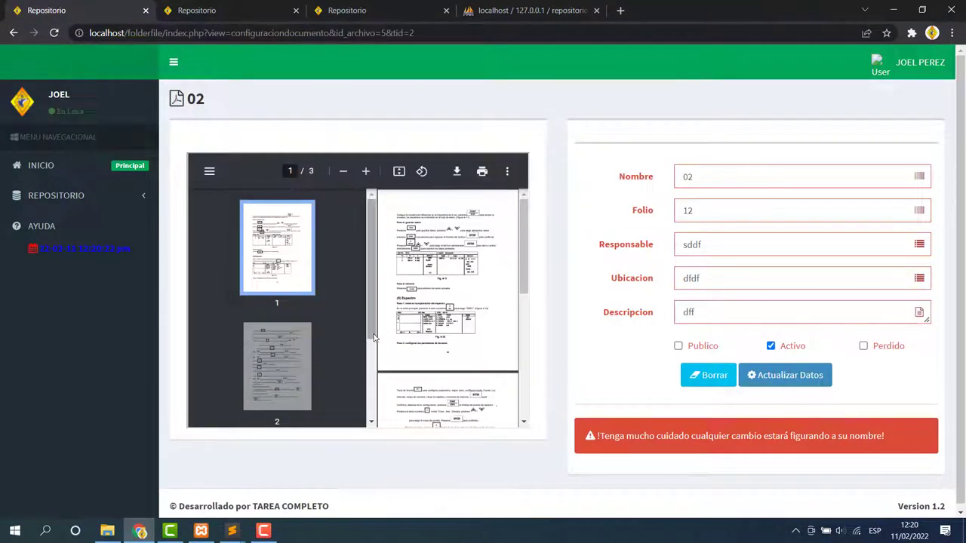
pyautogui.scroll(-1, 566, 282)
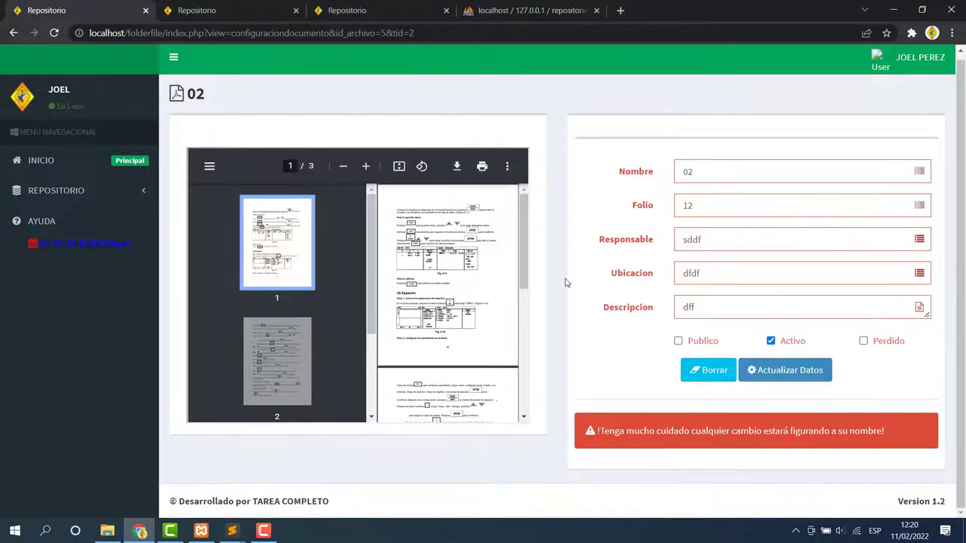
pyautogui.click(13, 33)
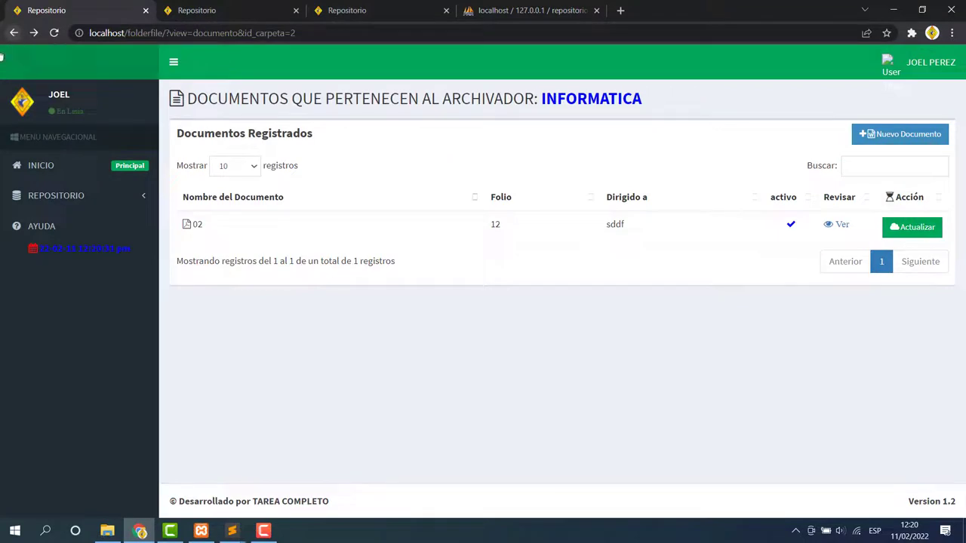
pyautogui.click(928, 65)
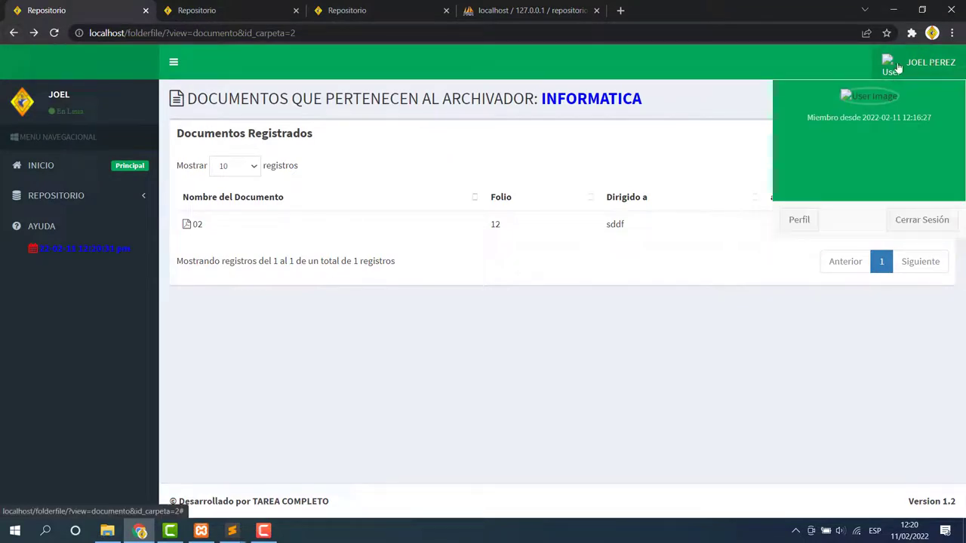
pyautogui.click(751, 69)
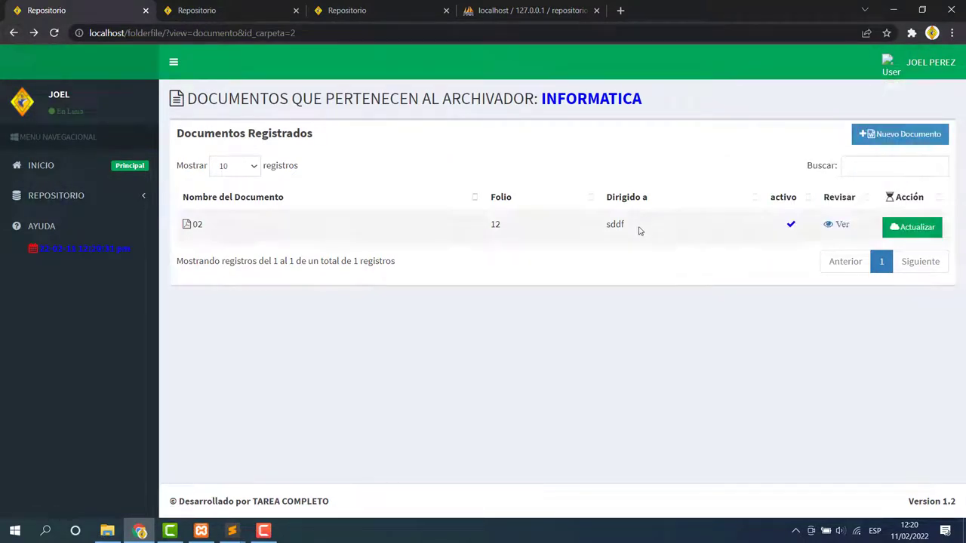
# Open the Periodo Alcaldia list, then the profile editing page from the account menu.
pyautogui.click(90, 198)
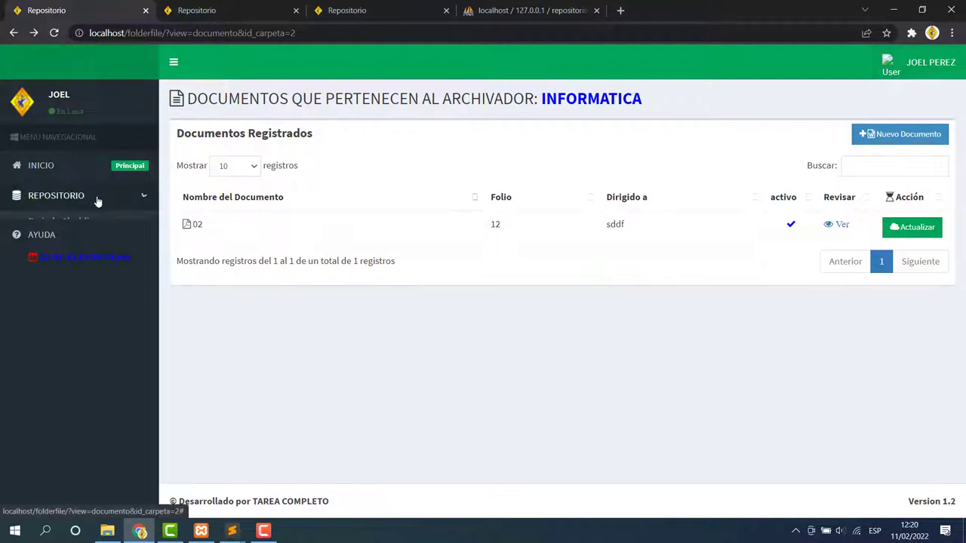
pyautogui.click(50, 224)
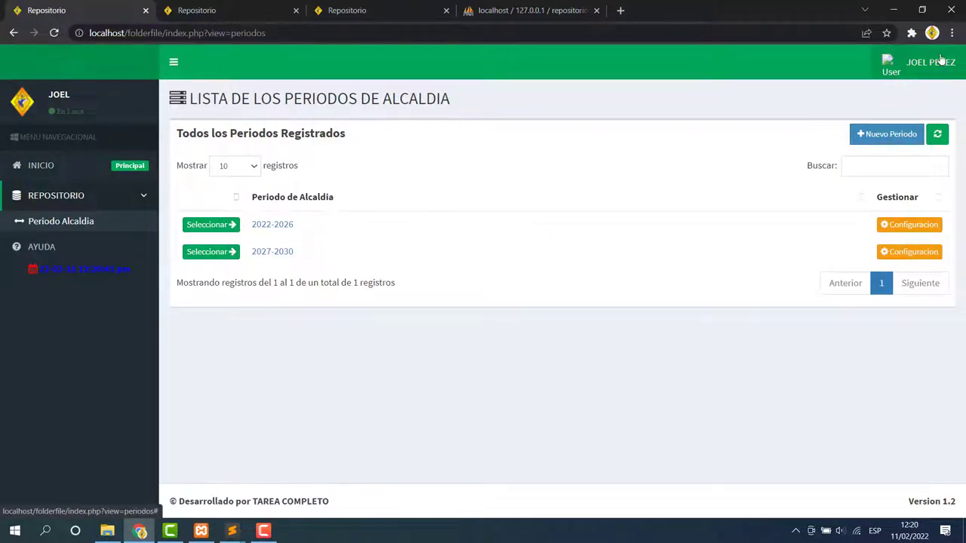
pyautogui.click(929, 62)
pyautogui.click(799, 220)
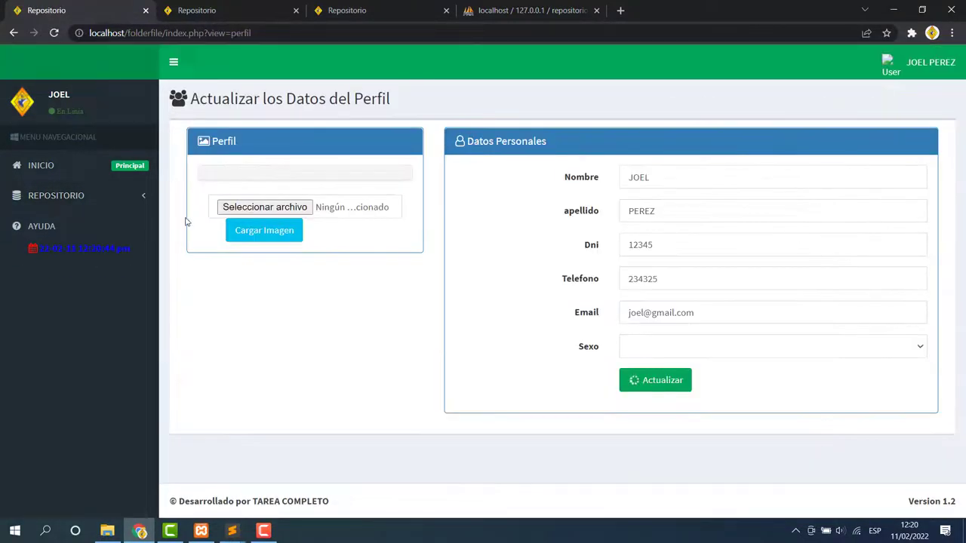
# Pick tarea.png from the D: drive and upload it as the profile image.
pyautogui.click(241, 209)
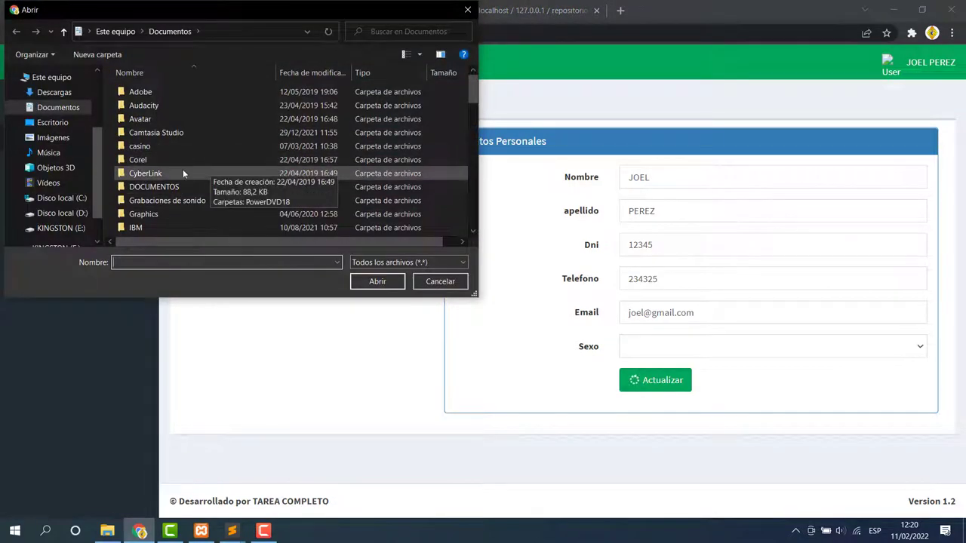
pyautogui.click(62, 213)
pyautogui.scroll(-5, 219, 174)
pyautogui.click(174, 215)
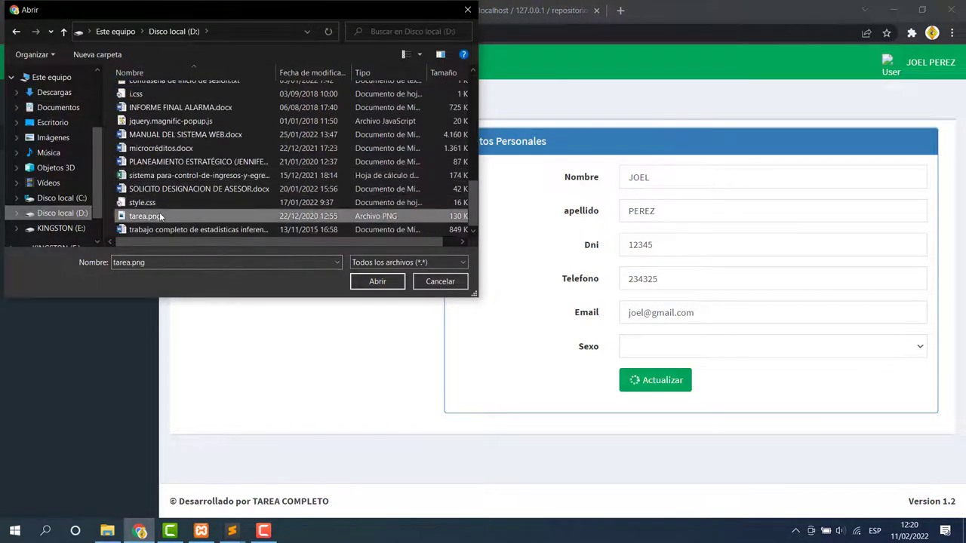
pyautogui.click(367, 281)
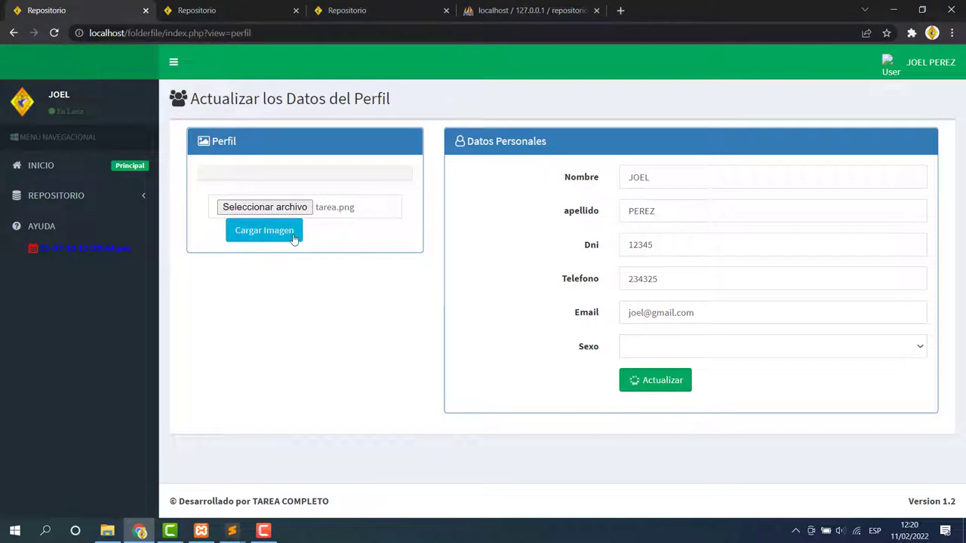
pyautogui.click(295, 237)
pyautogui.click(588, 104)
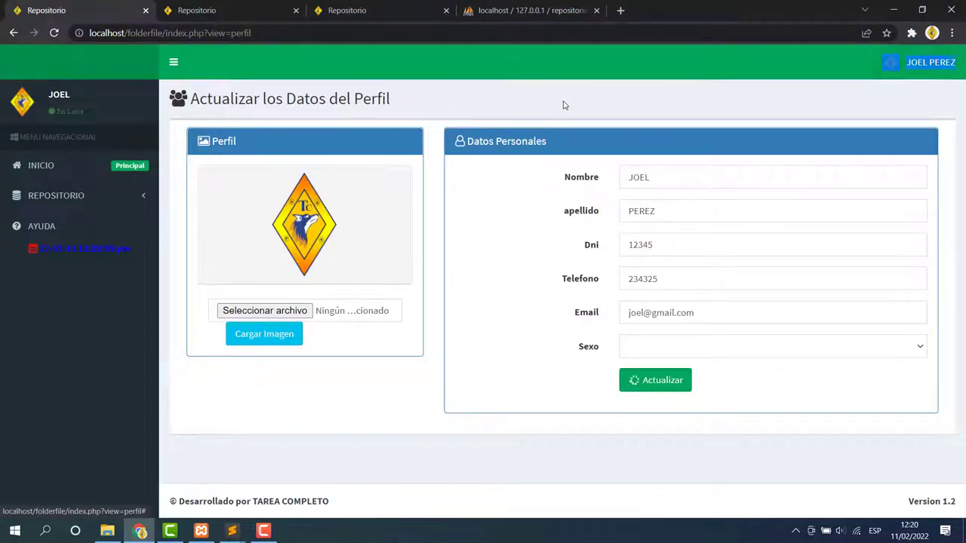
# Browse to the 2027-2030 period's archive folders, then log out of FolderFile.
pyautogui.click(740, 215)
pyautogui.click(655, 181)
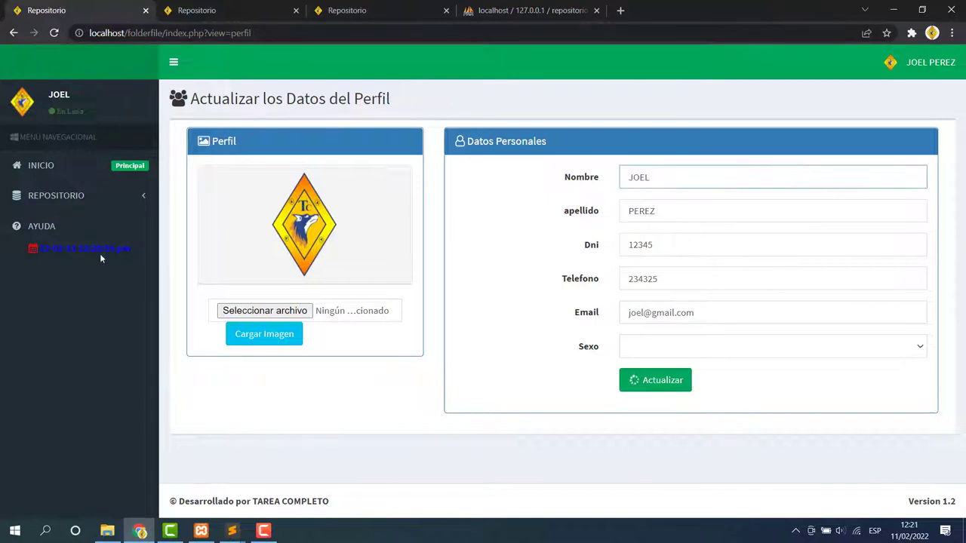
pyautogui.click(50, 161)
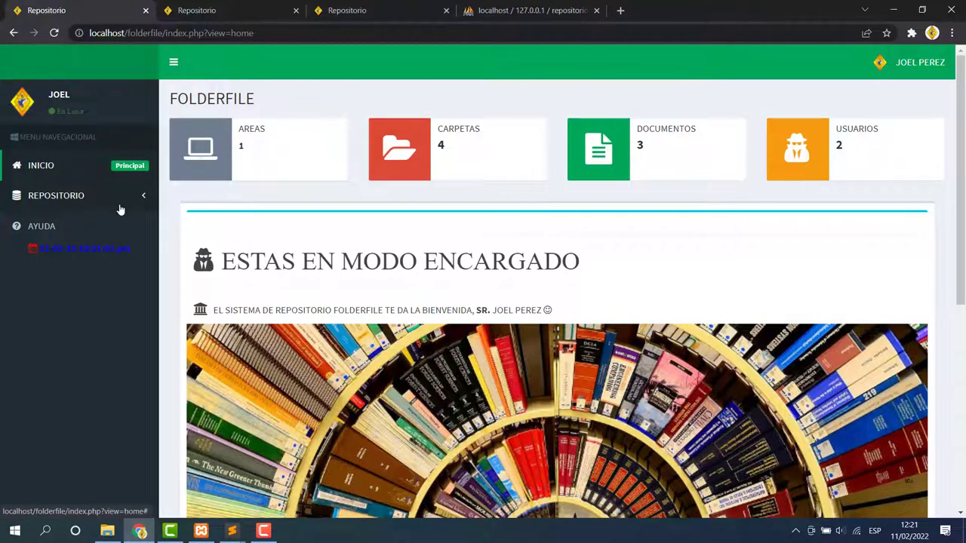
pyautogui.click(113, 200)
pyautogui.click(42, 220)
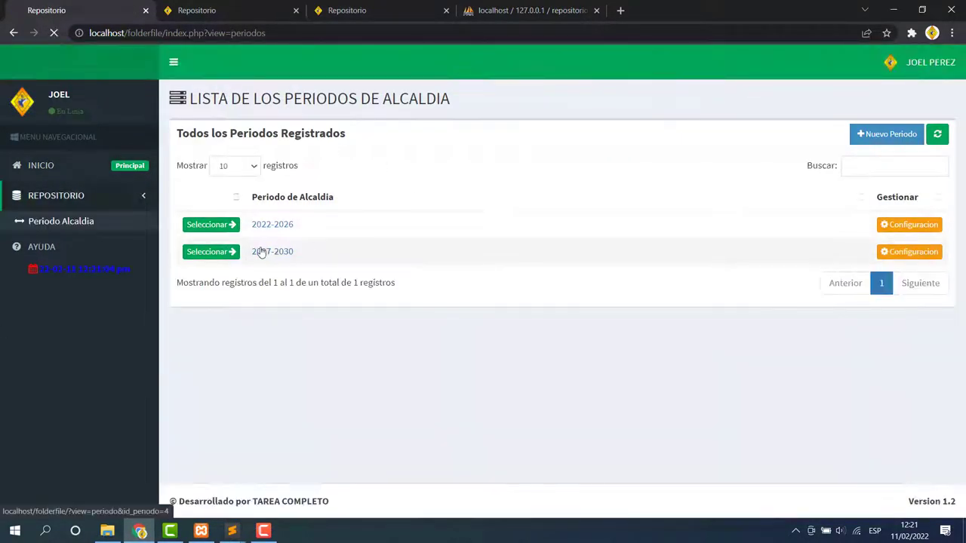
pyautogui.click(259, 248)
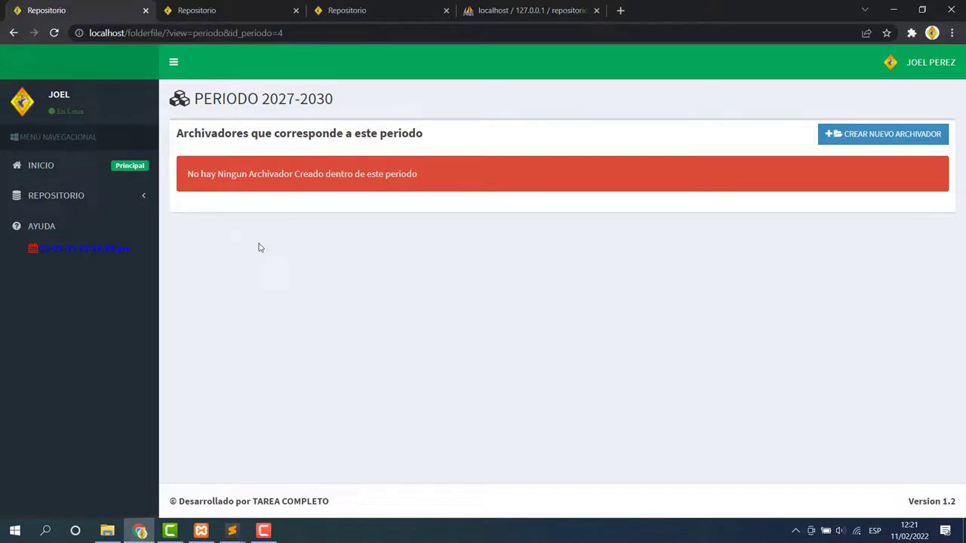
pyautogui.click(930, 63)
pyautogui.click(906, 221)
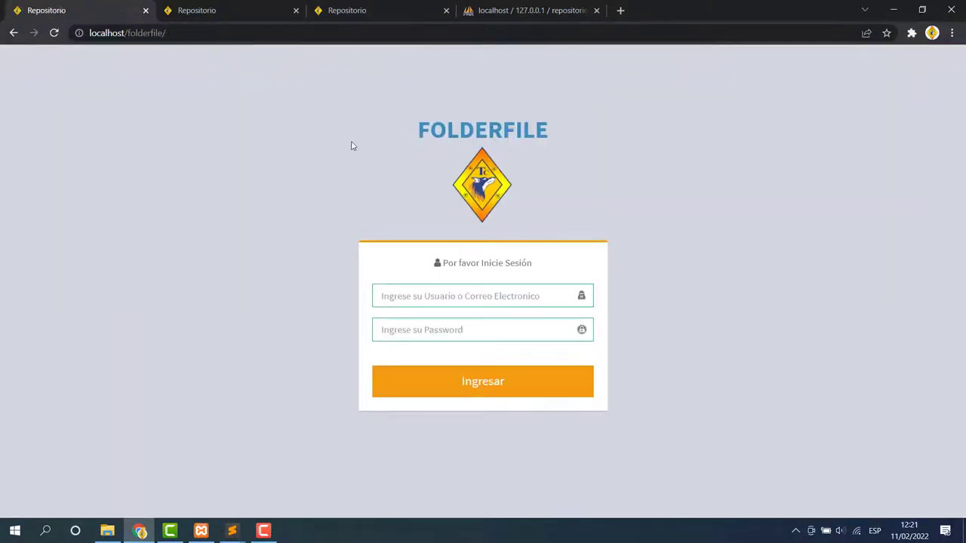
# Glance at the phpMyAdmin tab, then close the extra tab showing jhoel5_1.pdf.
pyautogui.moveTo(351, 145); pyautogui.dragTo(544, 129)
pyautogui.click(573, 131)
pyautogui.click(528, 11)
pyautogui.click(354, 10)
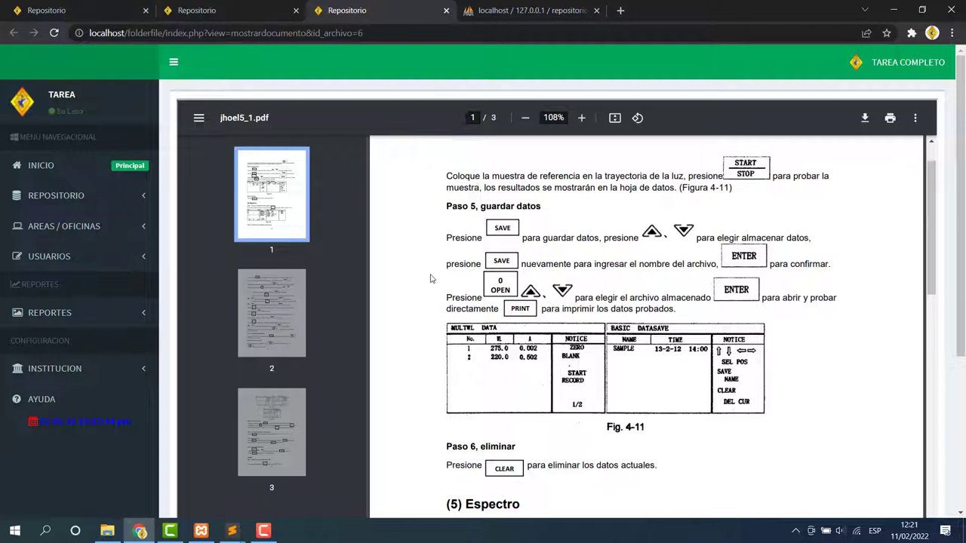
pyautogui.click(447, 10)
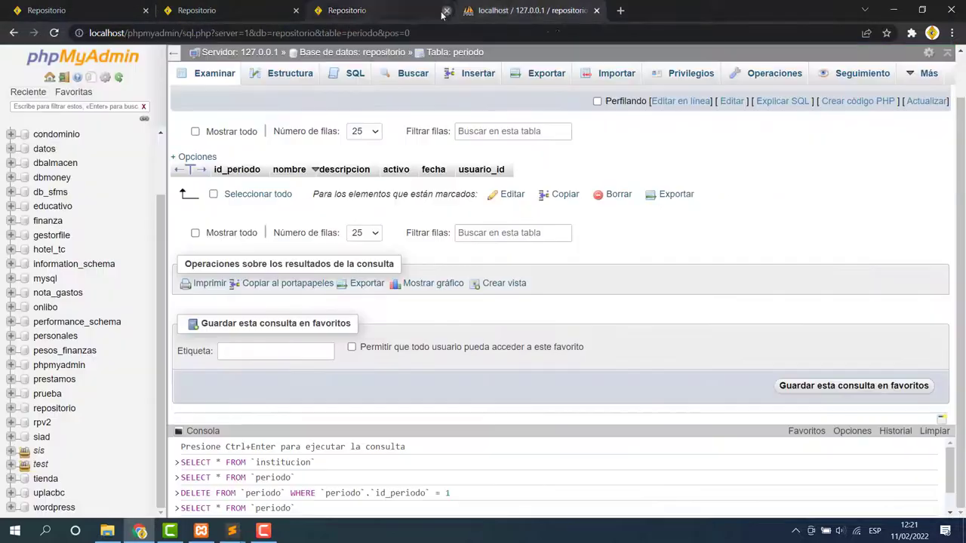
# Close the jhoel5.pdf tab, then switch between the FolderFile login and phpMyAdmin periodo tabs.
pyautogui.click(289, 7)
pyautogui.click(297, 10)
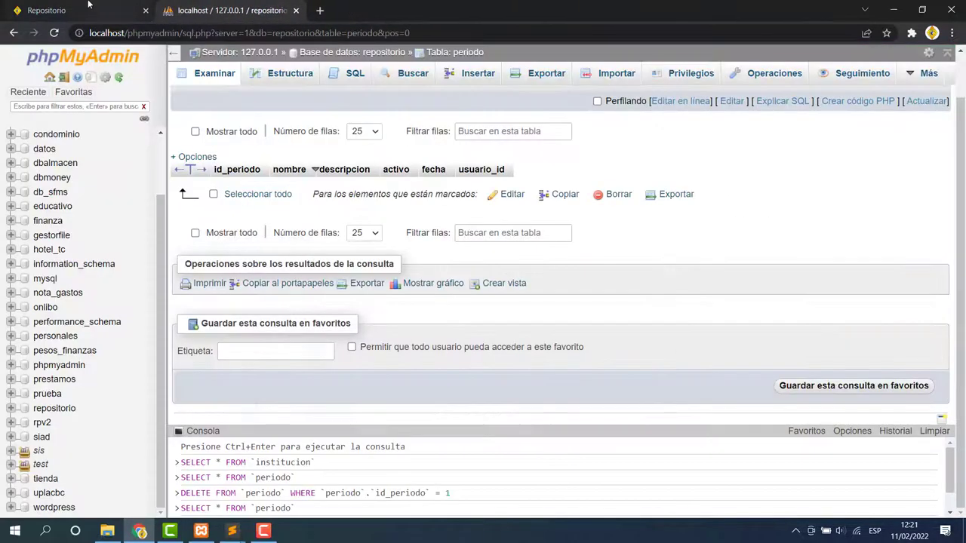
pyautogui.click(76, 9)
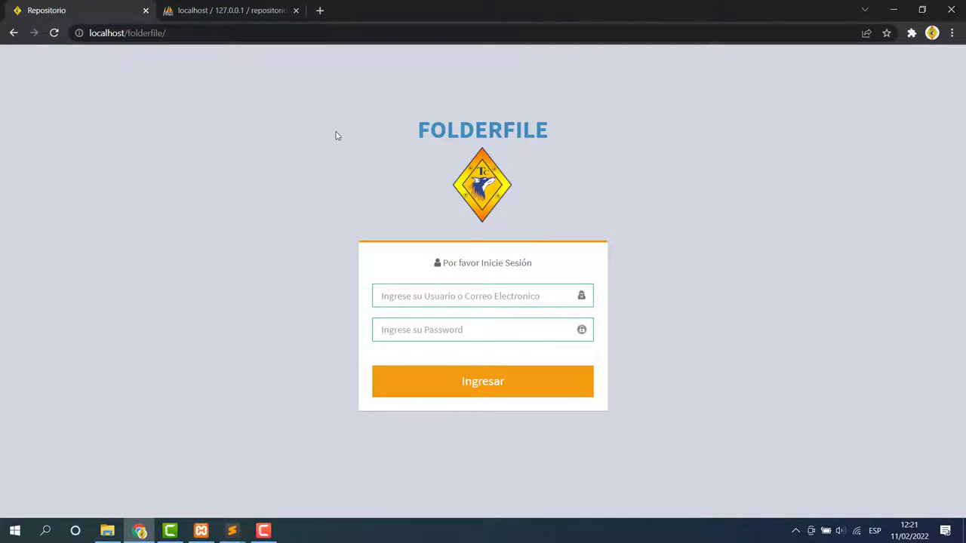
pyautogui.click(203, 7)
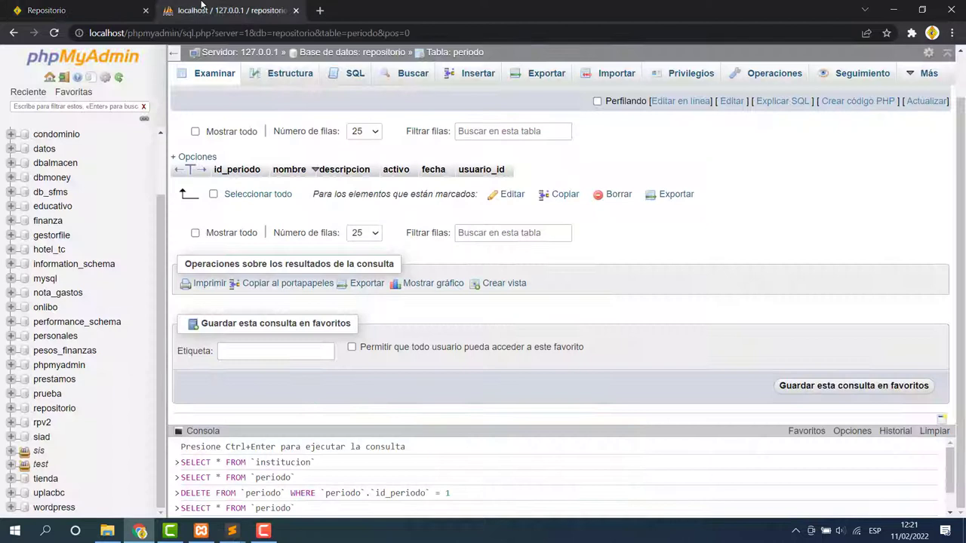
pyautogui.click(102, 6)
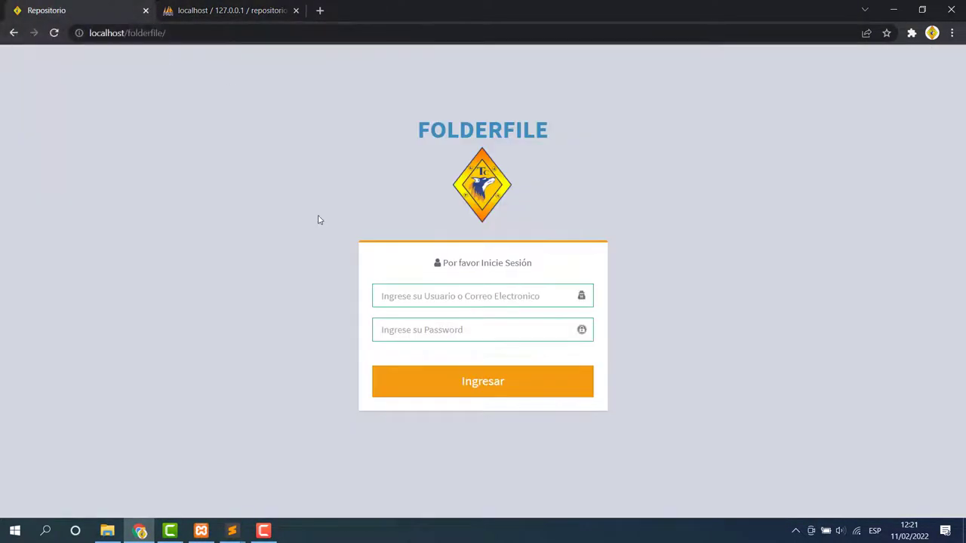